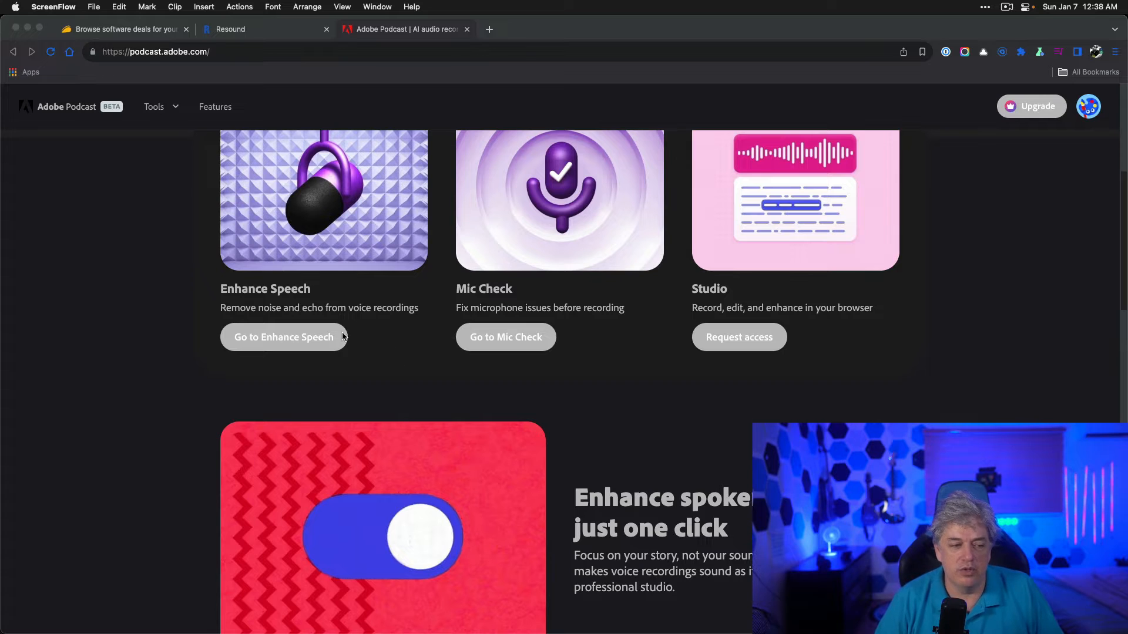
- Open Adobe Podcast's Enhance Speech tool and review its file limits and Express Premium offer
left_click(250, 345)
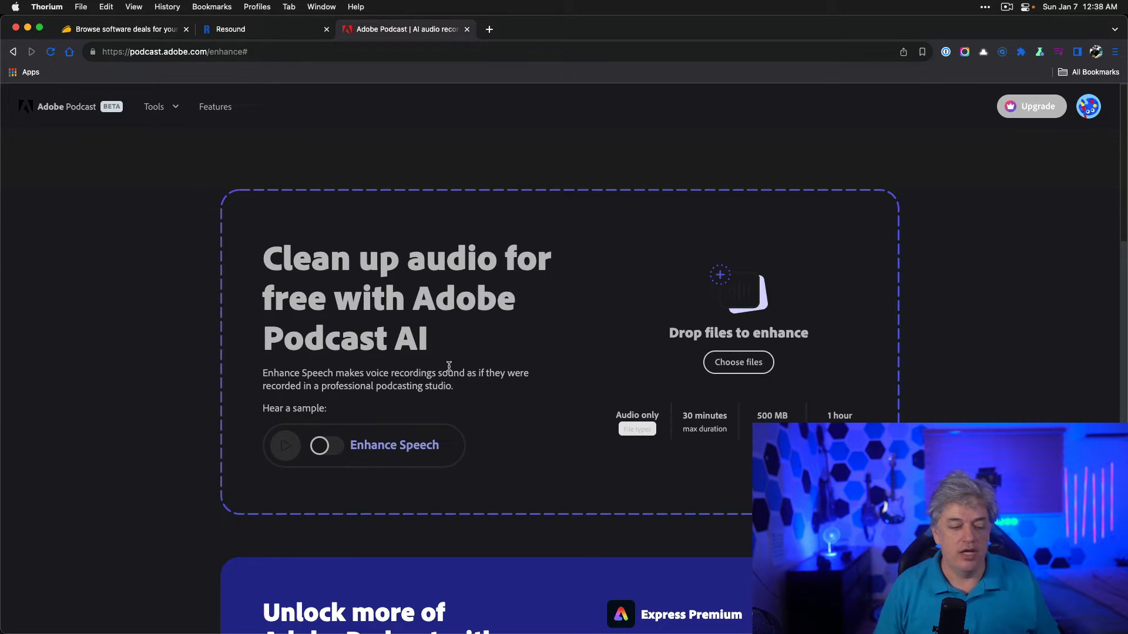
scroll(449, 367, "down", 5)
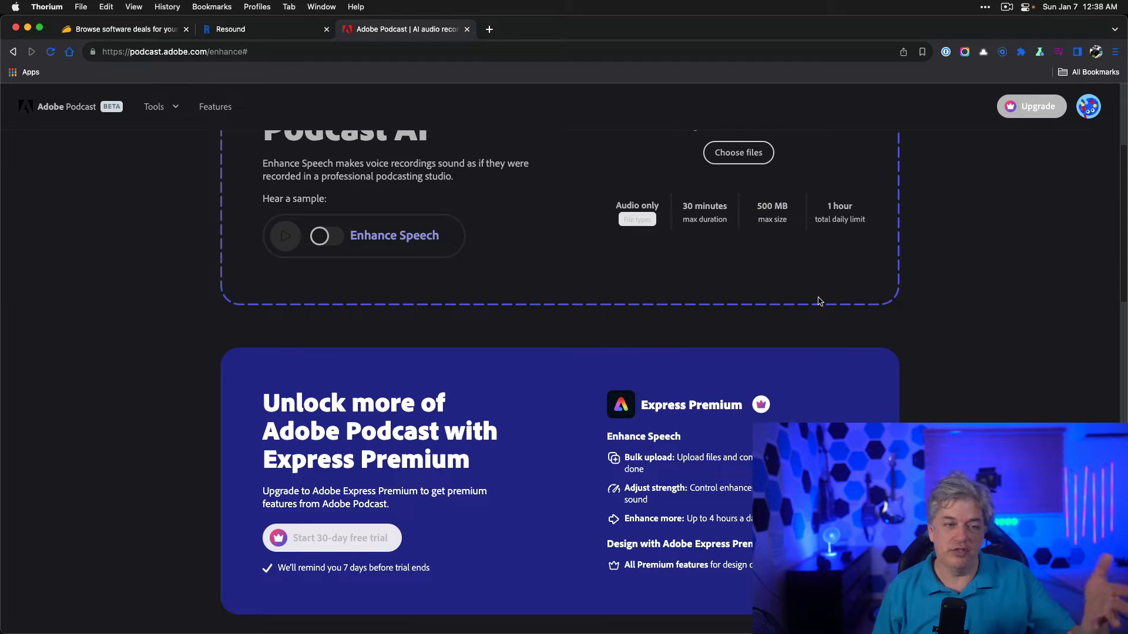
scroll(593, 198, "up", 3)
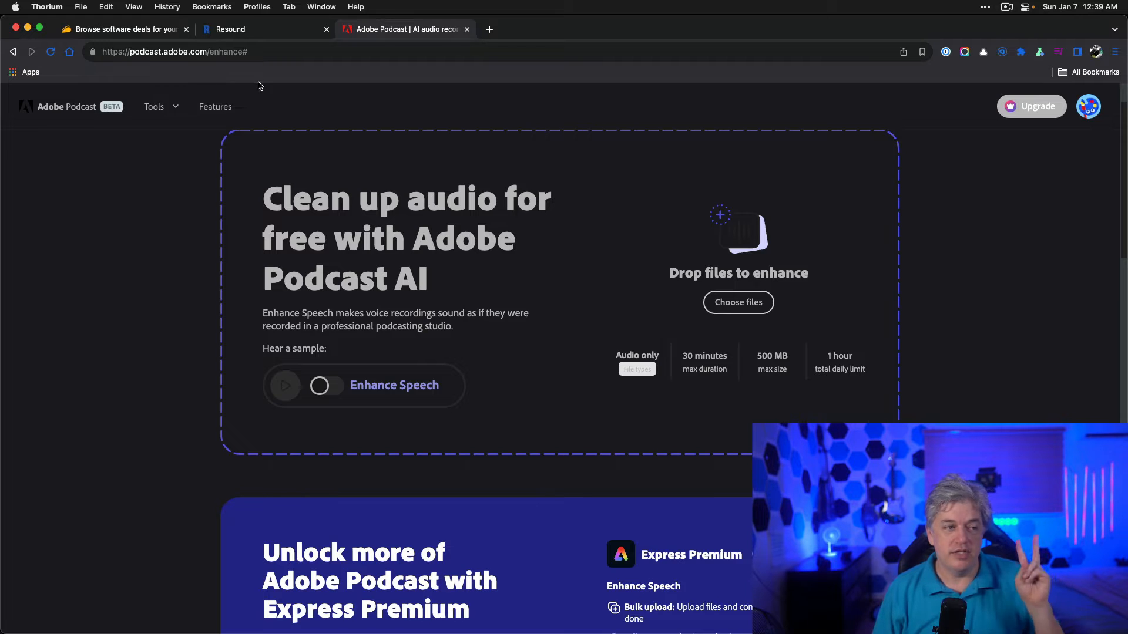
- Look at the Resound login page, then open Resound's AppSumo listing and review its lifetime plans and features
left_click(245, 33)
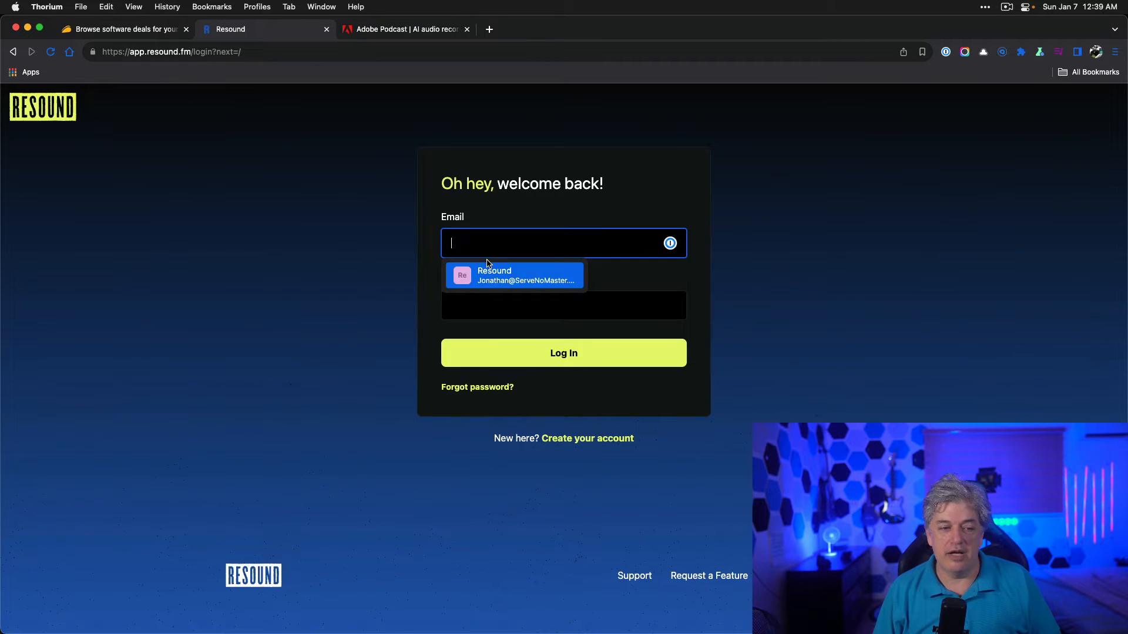
left_click(281, 228)
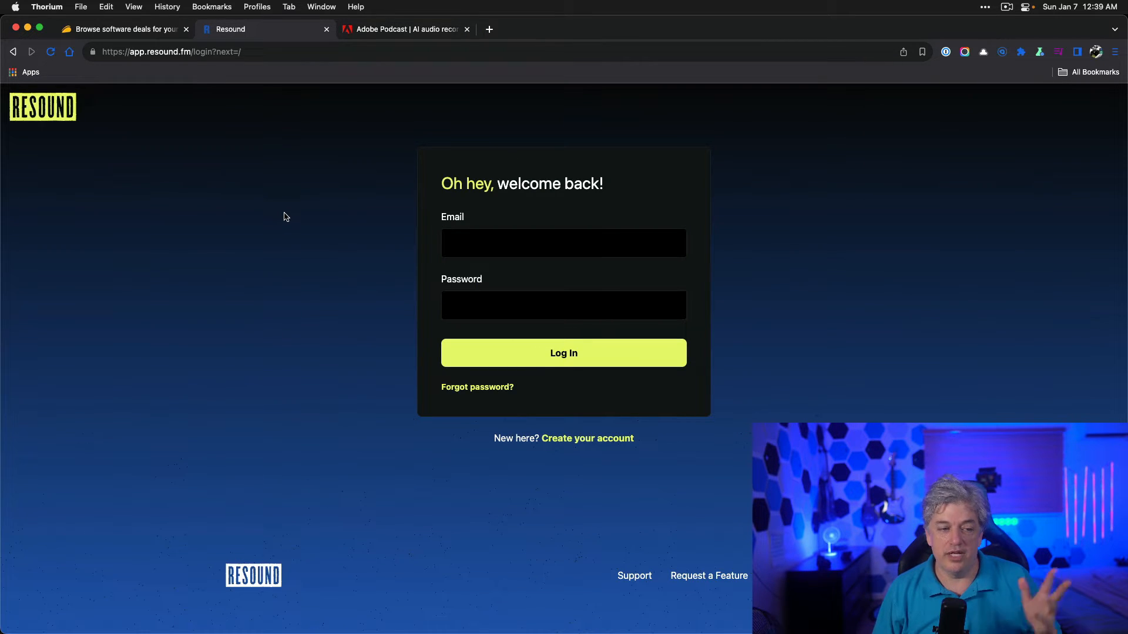
left_click(108, 37)
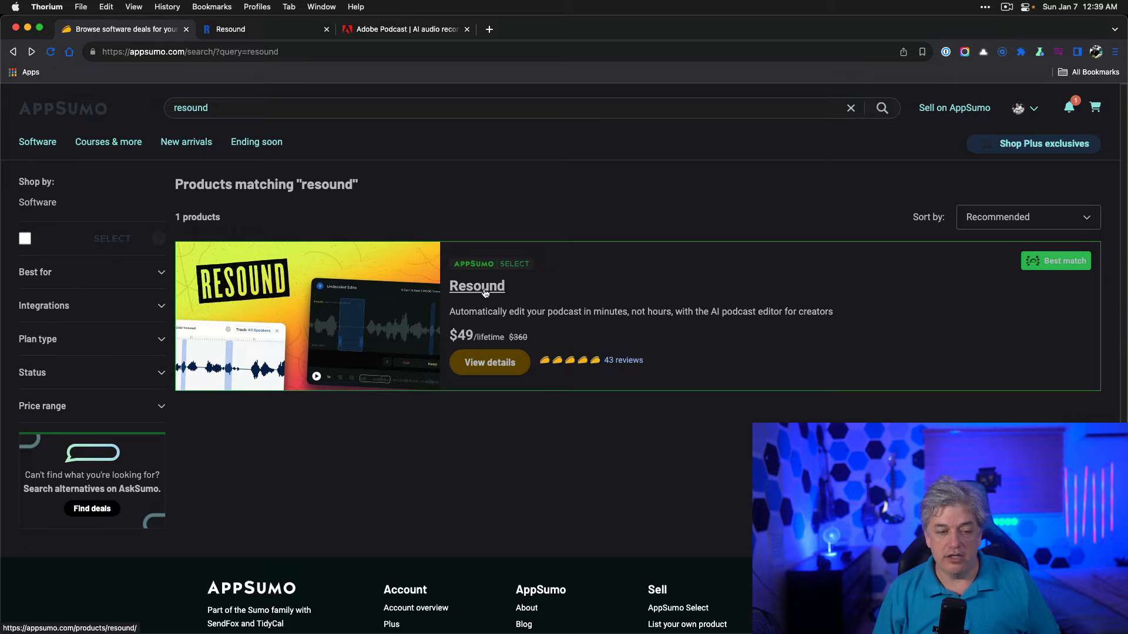
left_click(511, 288)
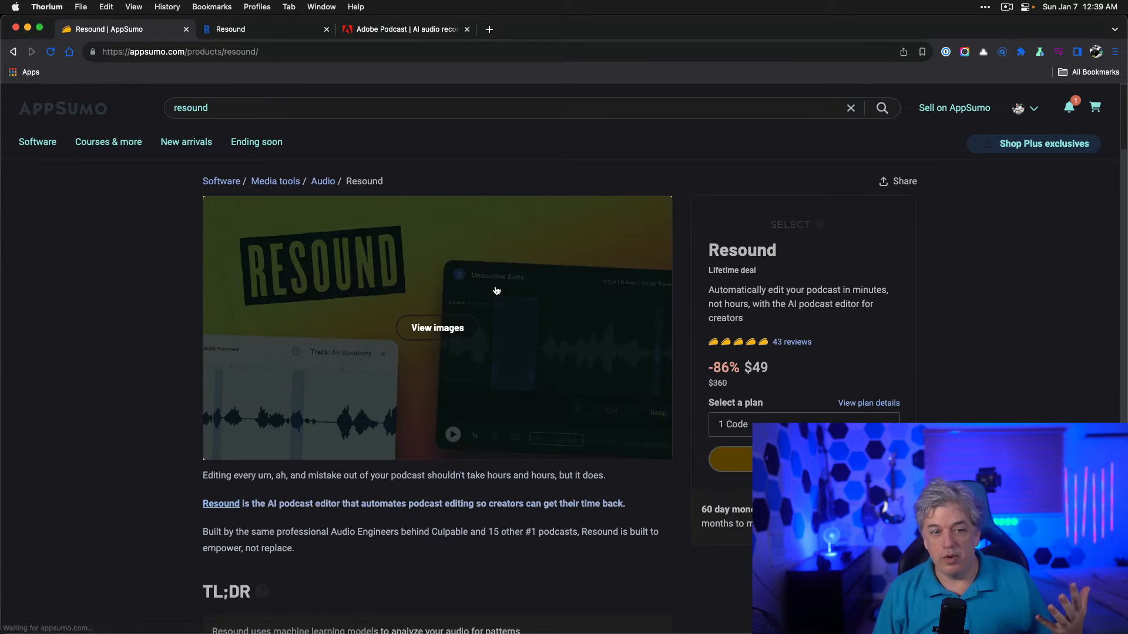
scroll(935, 312, "down", 20)
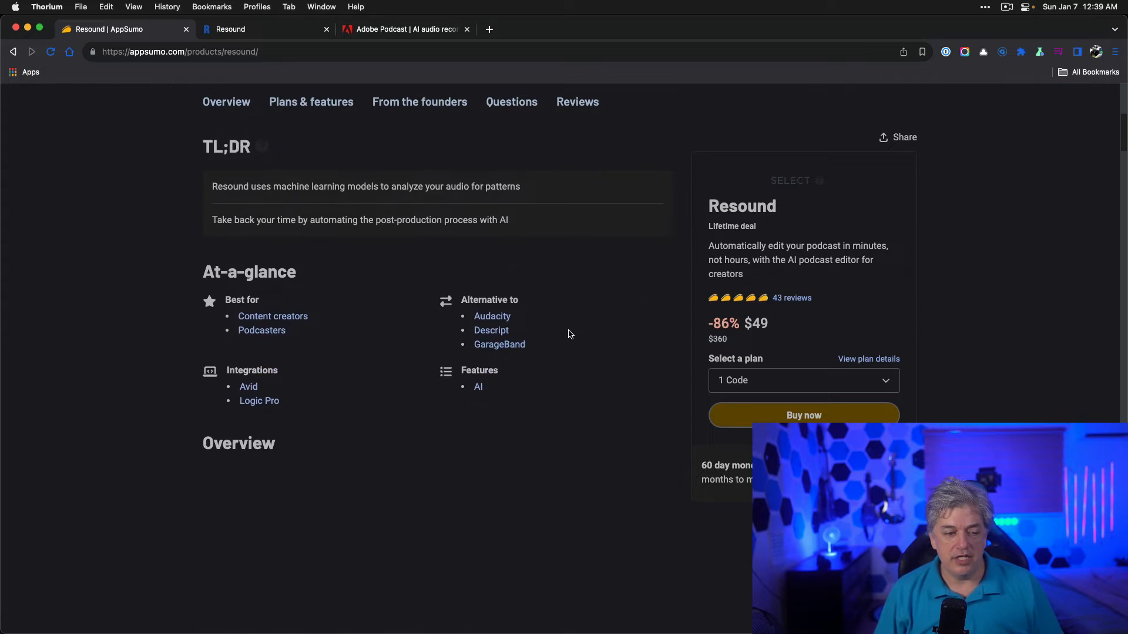
scroll(182, 379, "down", 20)
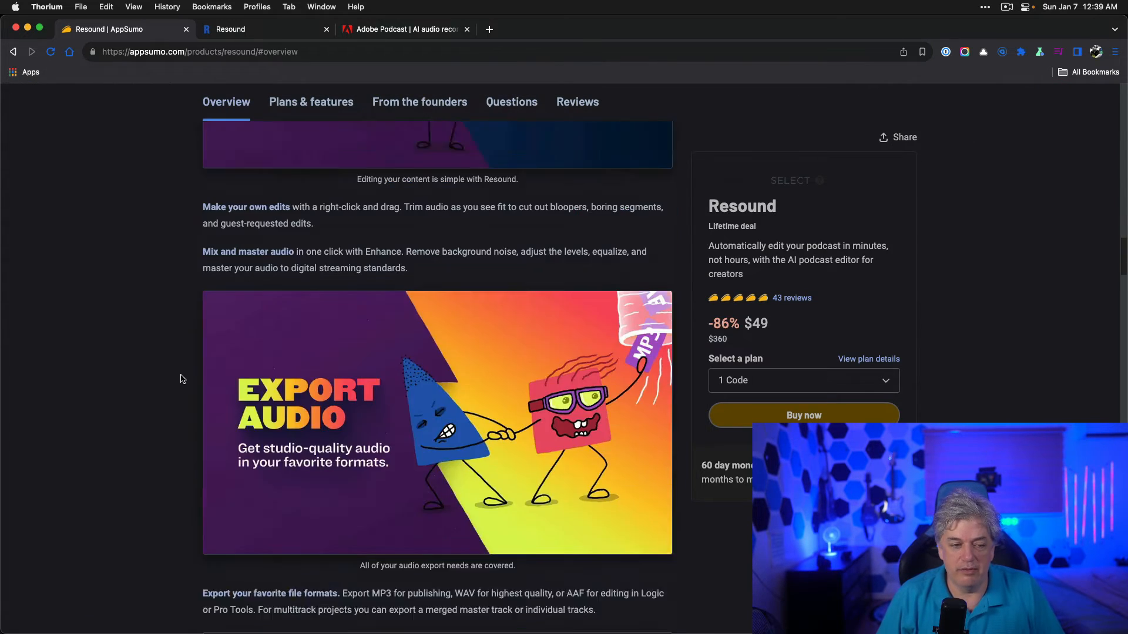
scroll(182, 379, "down", 1)
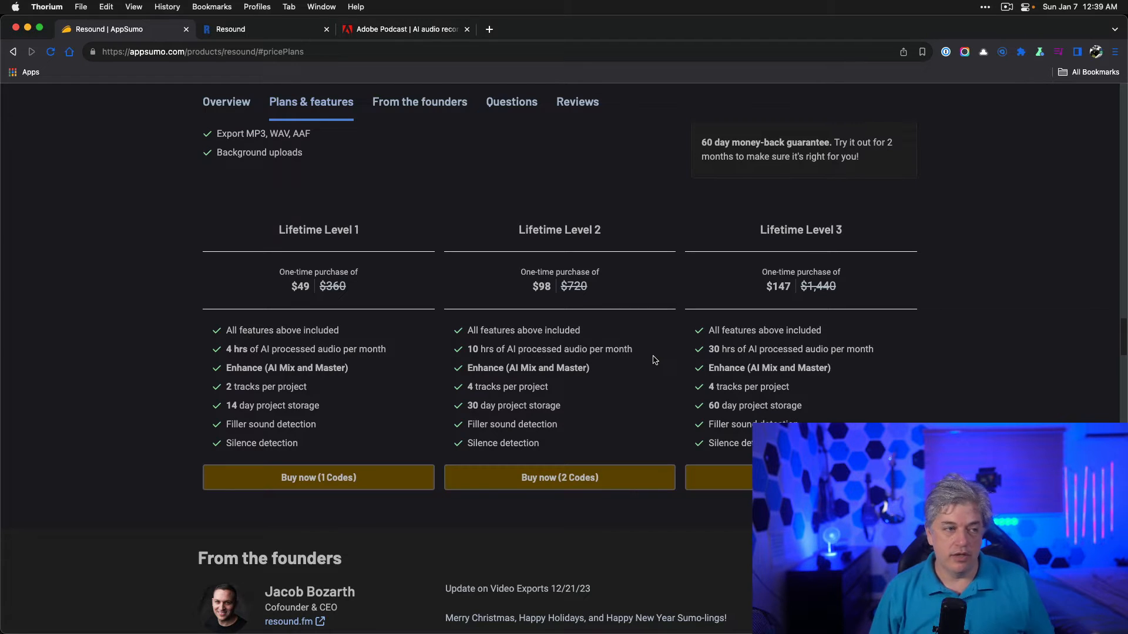
- Switch to the BeachDreams project in Descript and examine its Studio Sound audio effect
key("super+Tab")
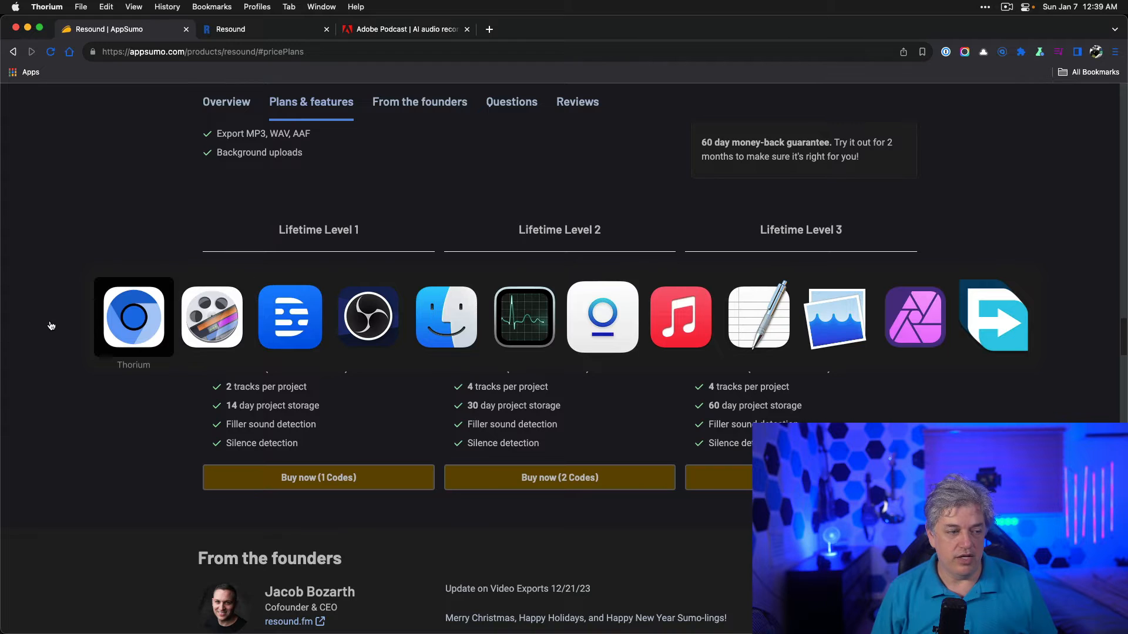
key("super+Tab")
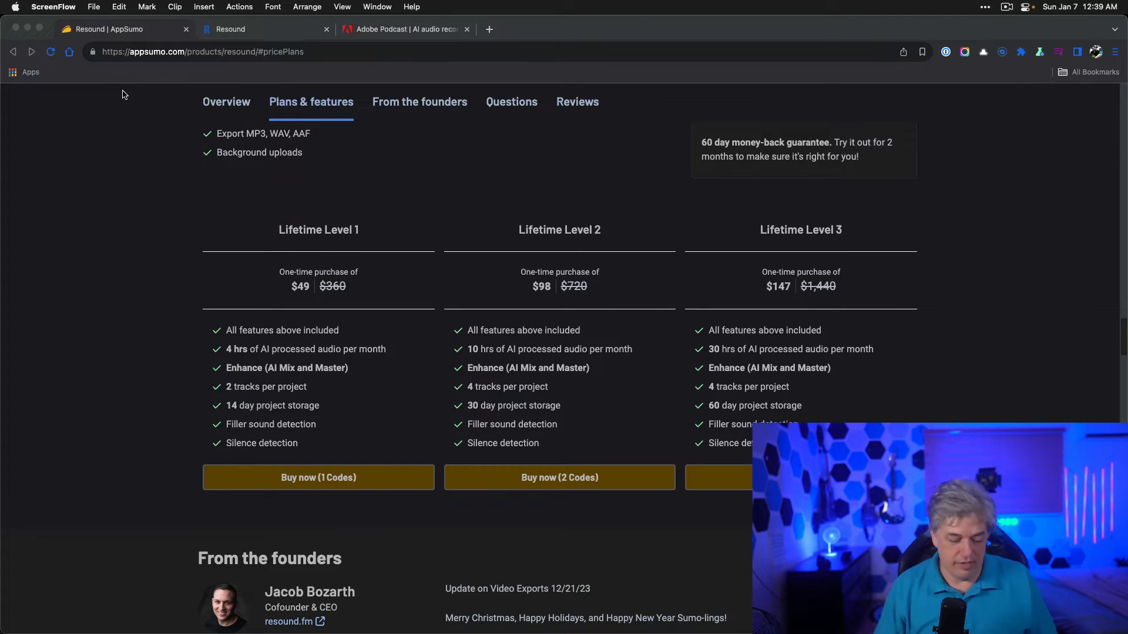
key("super+Tab")
key("super+Tab")
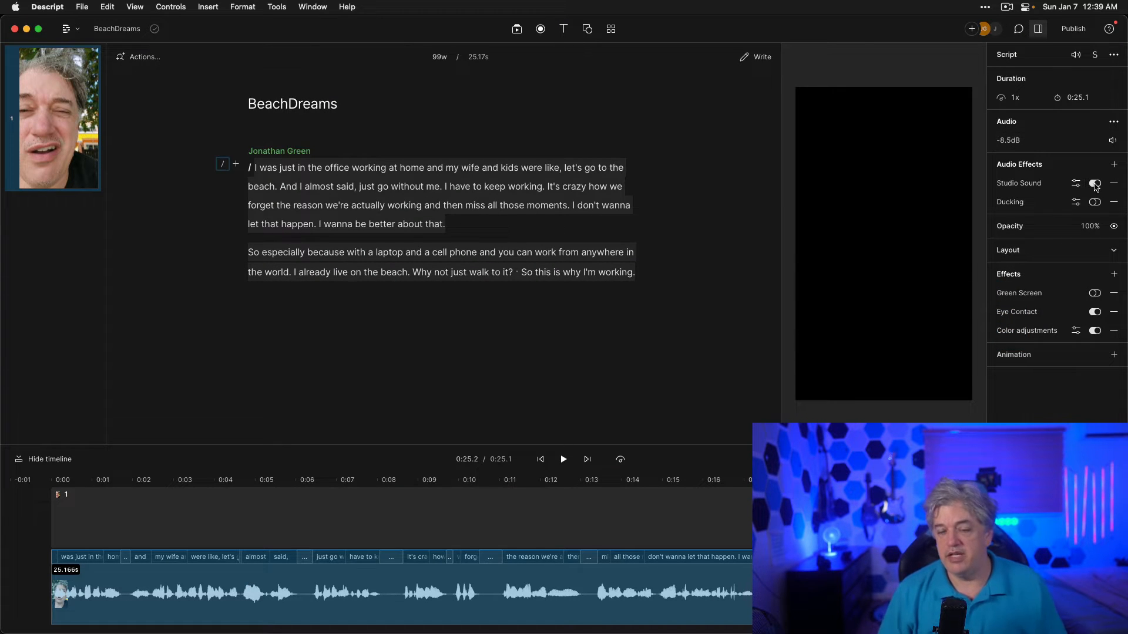
left_click(1096, 184)
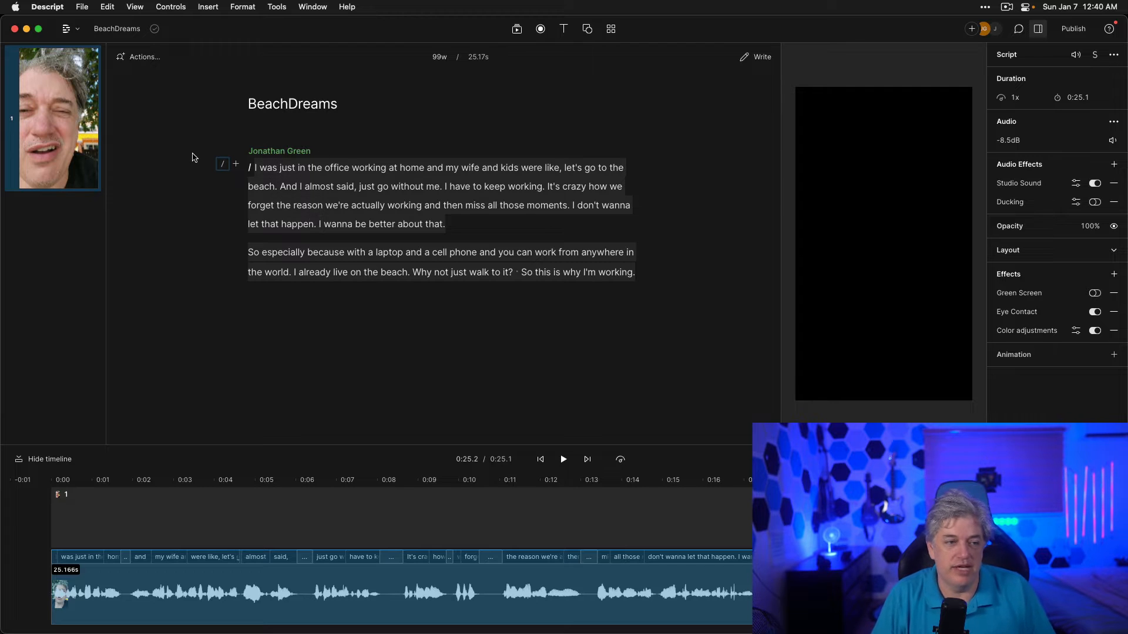
- Switch to ScreenFlow, open the recent project BadToGood-Sample and move the playhead to the start of the timeline
key("super+Tab")
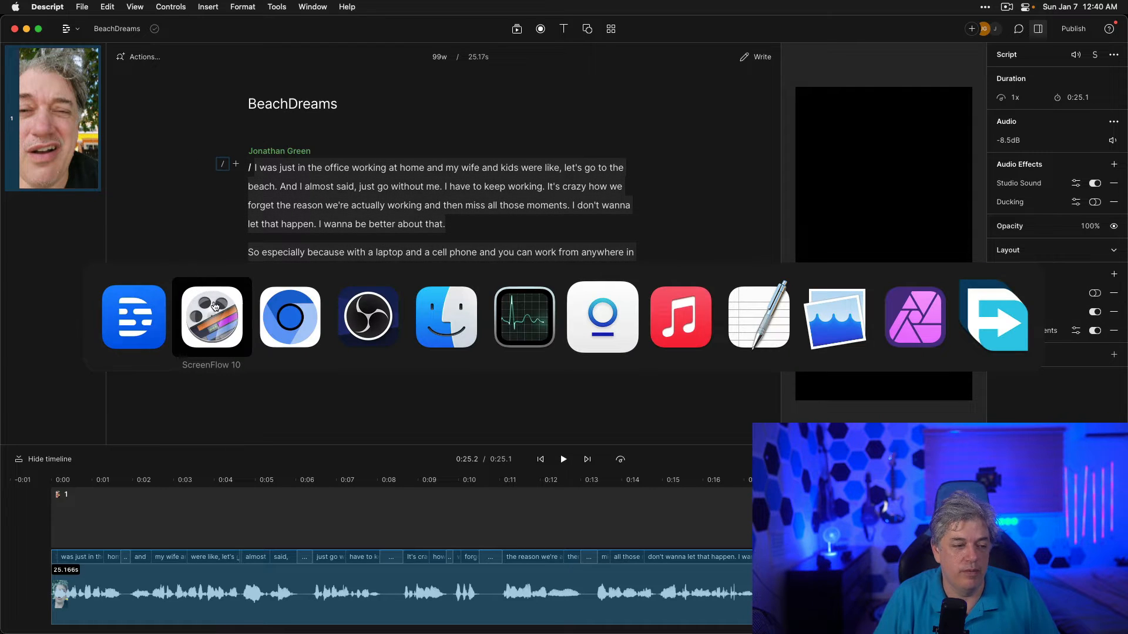
left_click(93, 6)
mouse_move(187, 50)
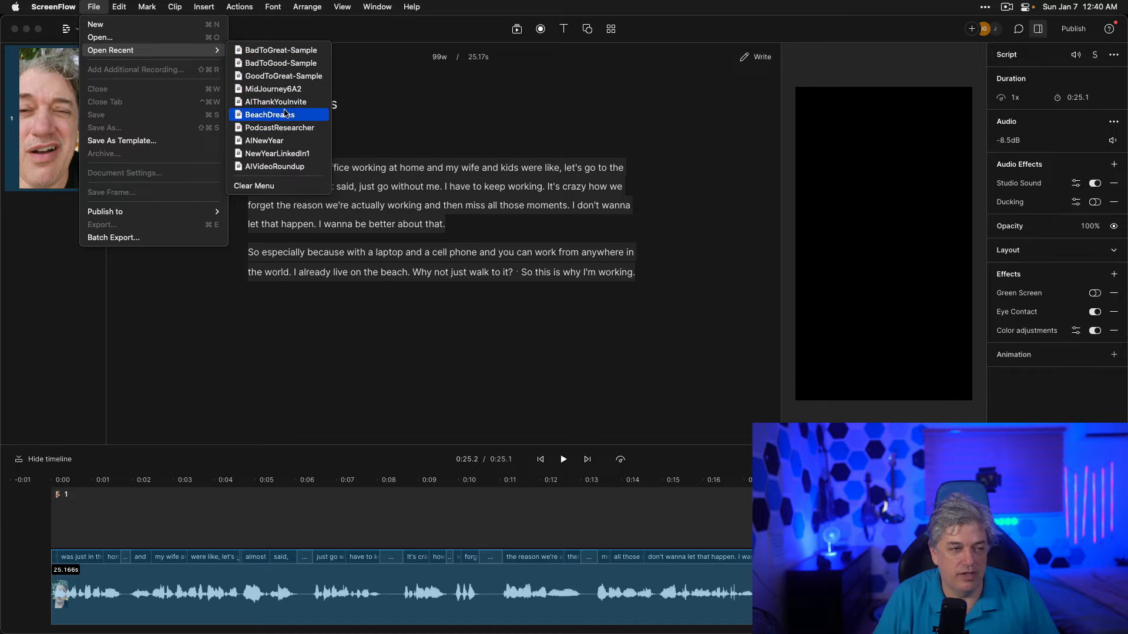
left_click(273, 115)
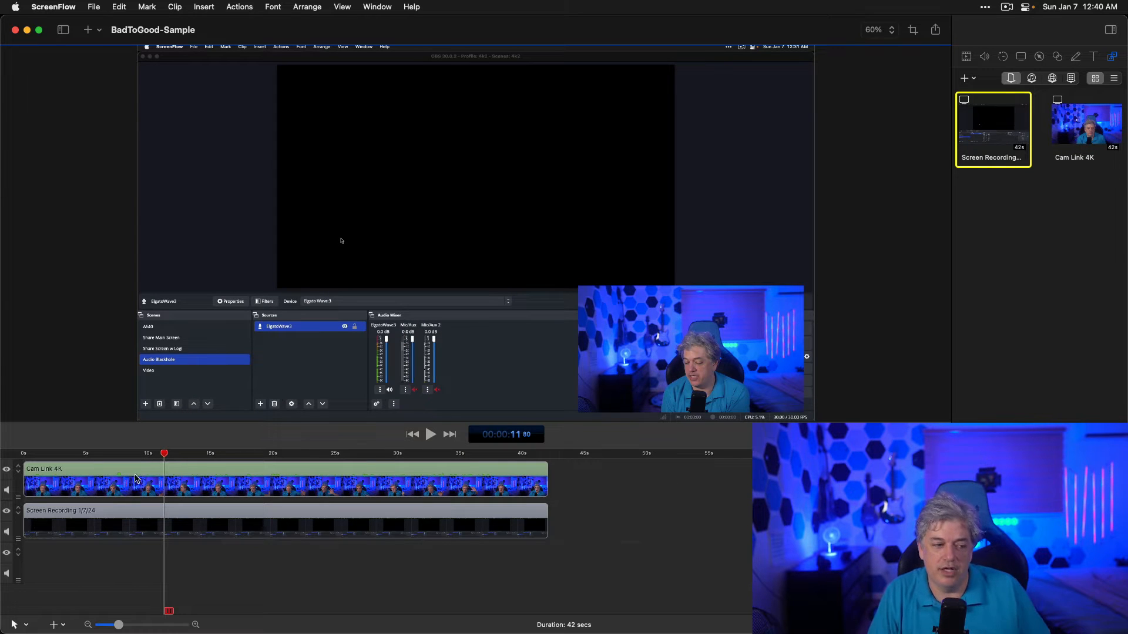
left_click(24, 455)
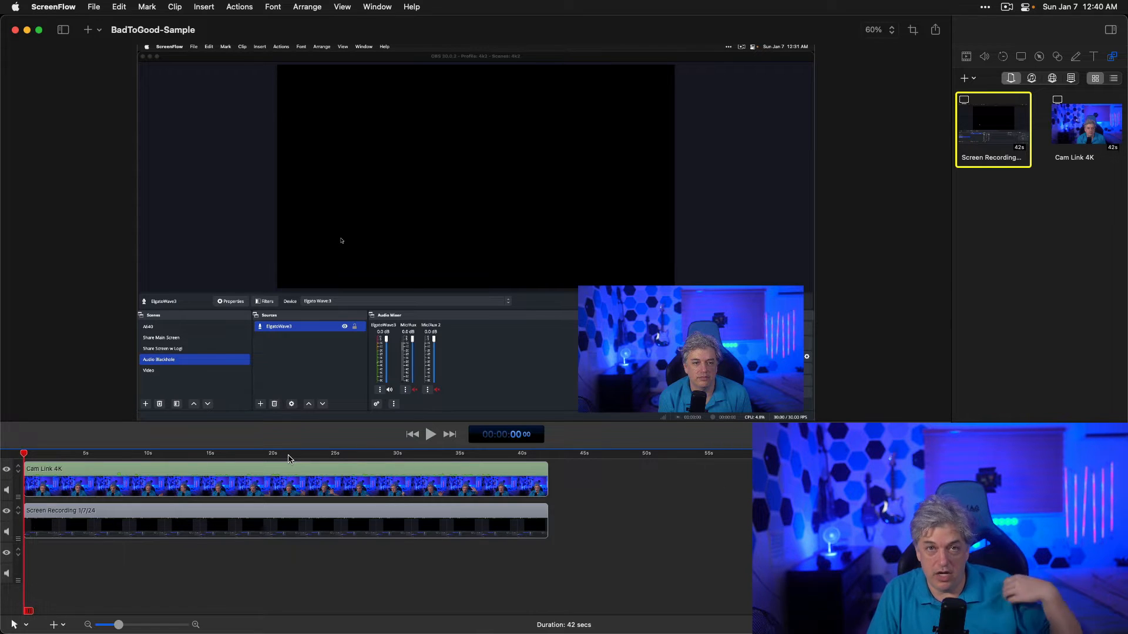
- Export BadToGood-Sample to the Desktop as an m4a file using the manual AAC - Audio Only preset
mouse_move(306, 480)
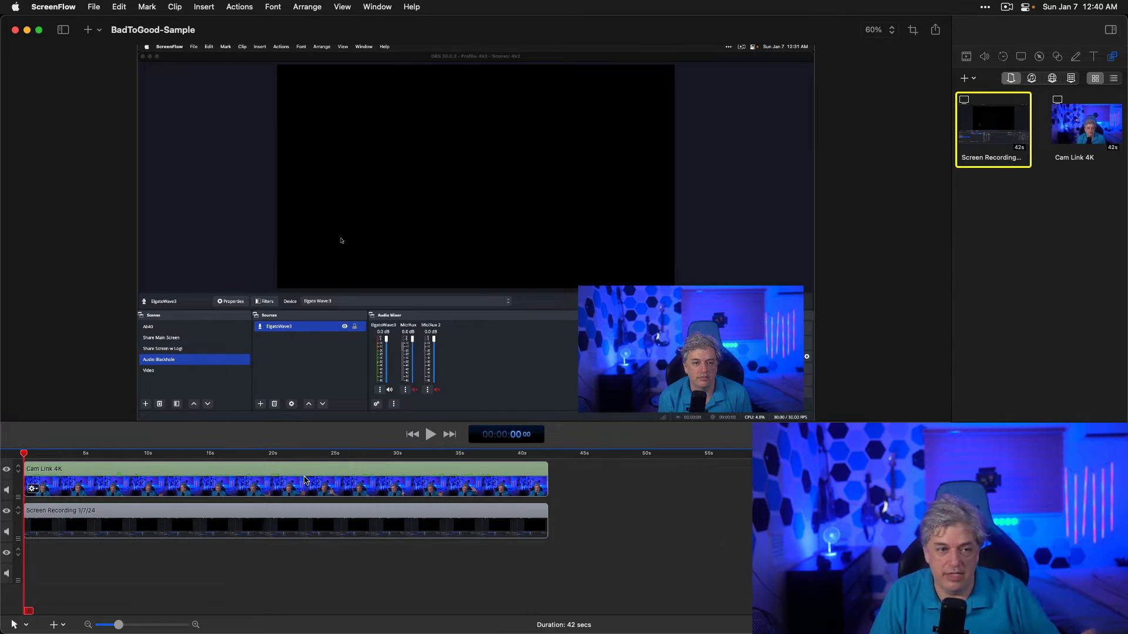
left_click(92, 6)
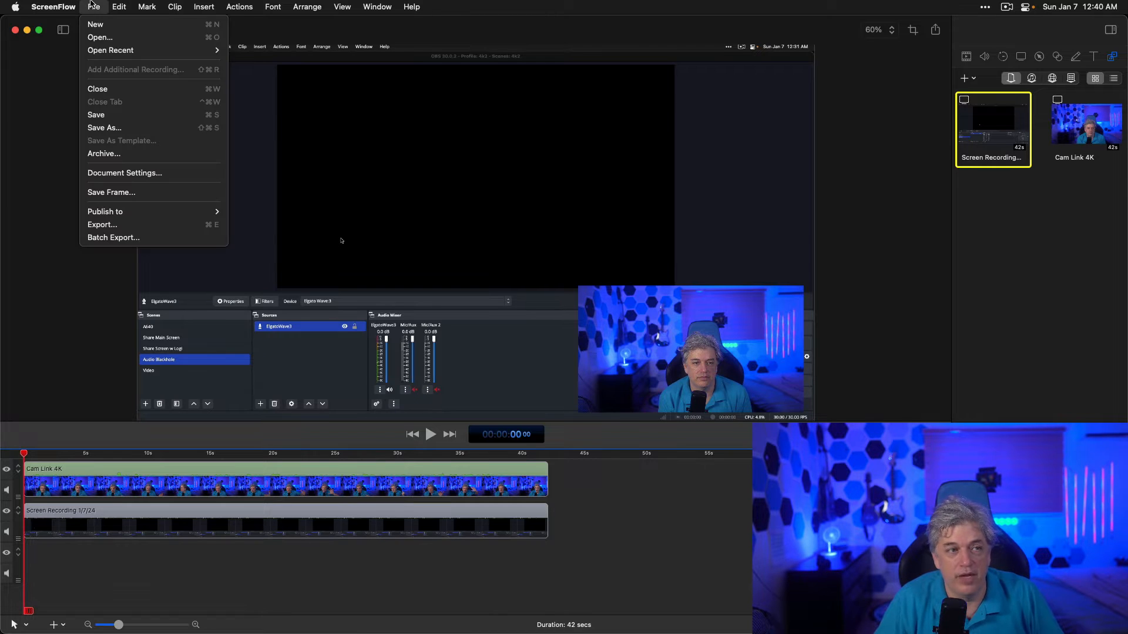
left_click(121, 224)
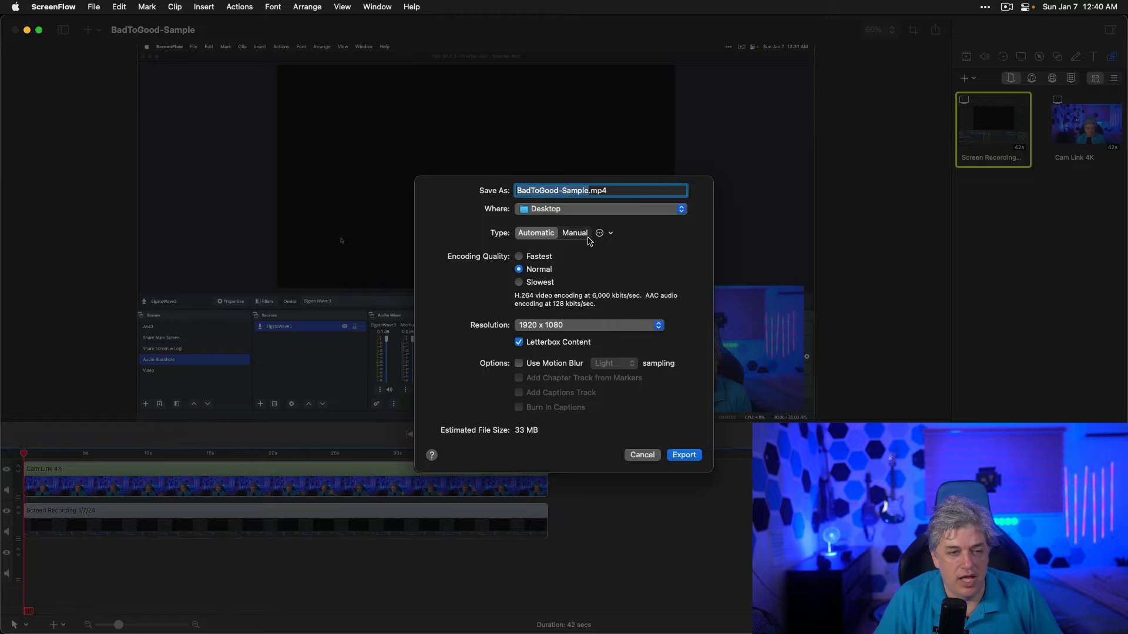
left_click(581, 234)
left_click(595, 262)
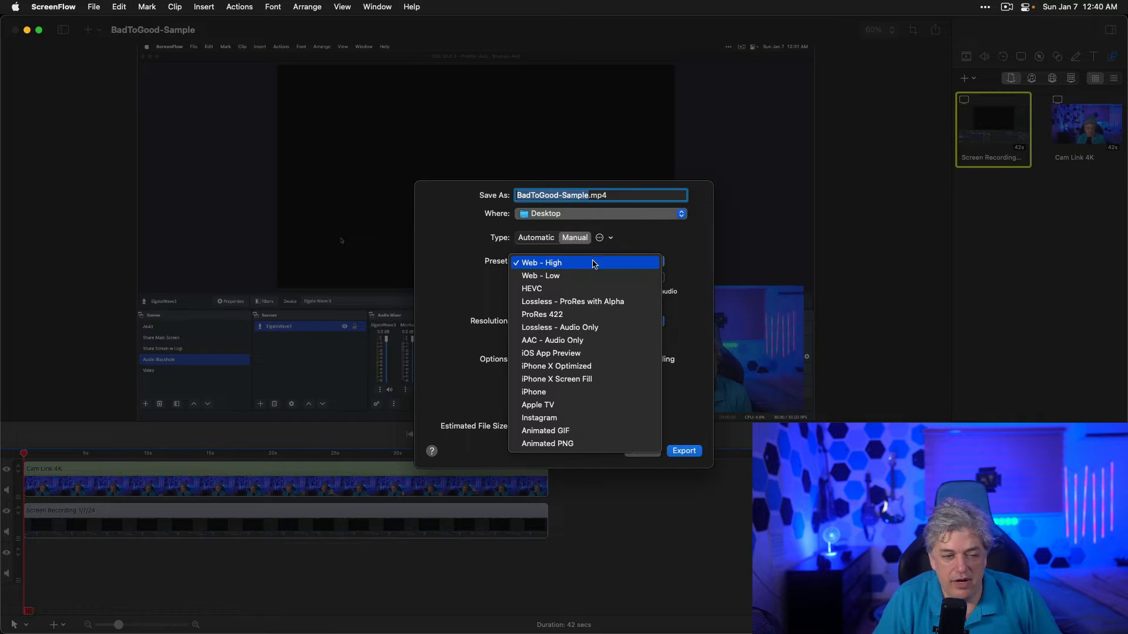
left_click(587, 341)
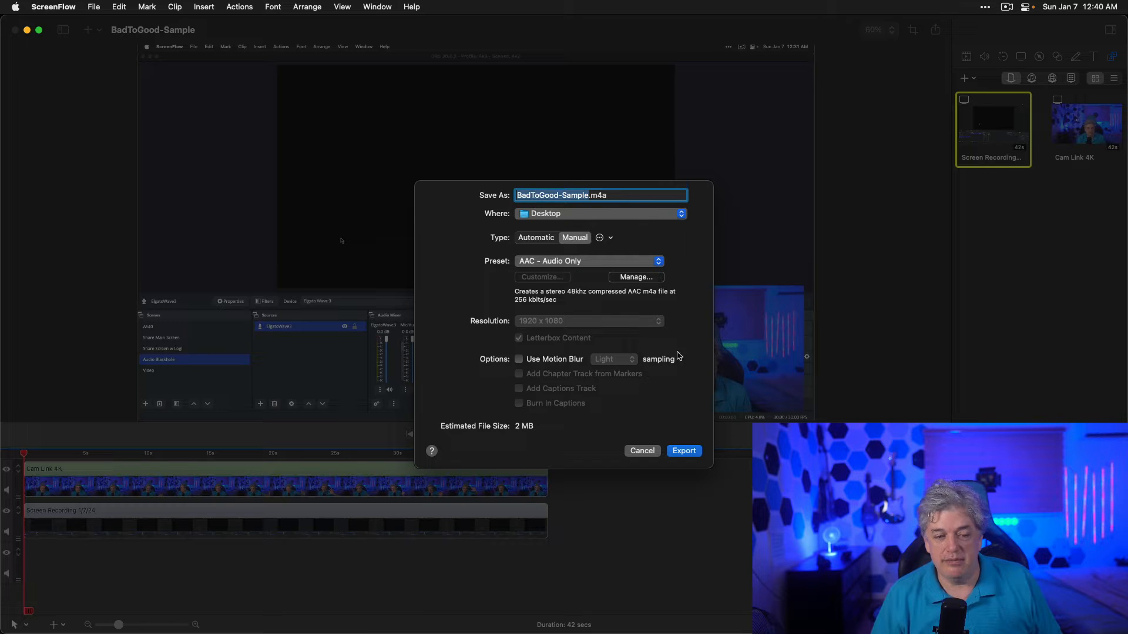
left_click(691, 450)
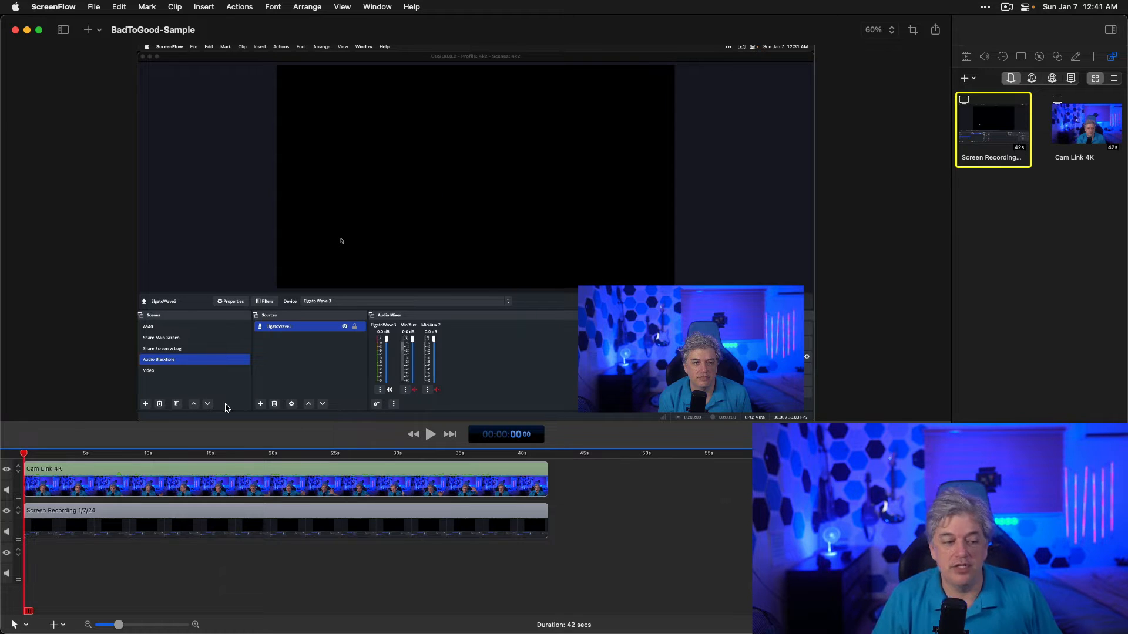
- Reposition the Cam Link 4K webcam clip into the lower-right corner of the video canvas
left_click(221, 480)
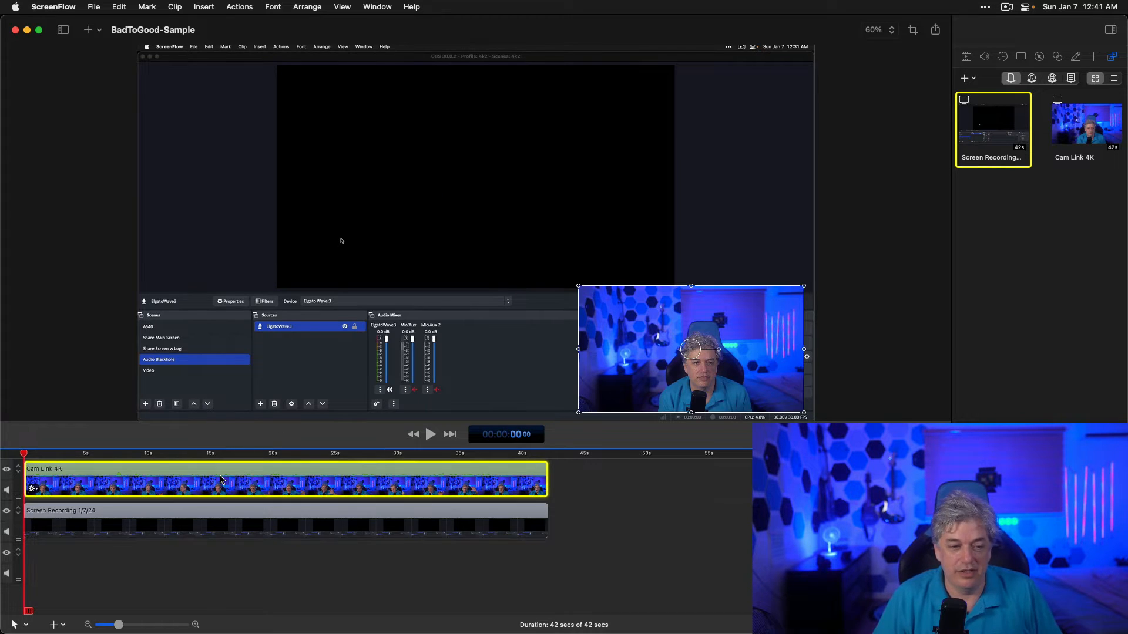
scroll(577, 317, "down", 1)
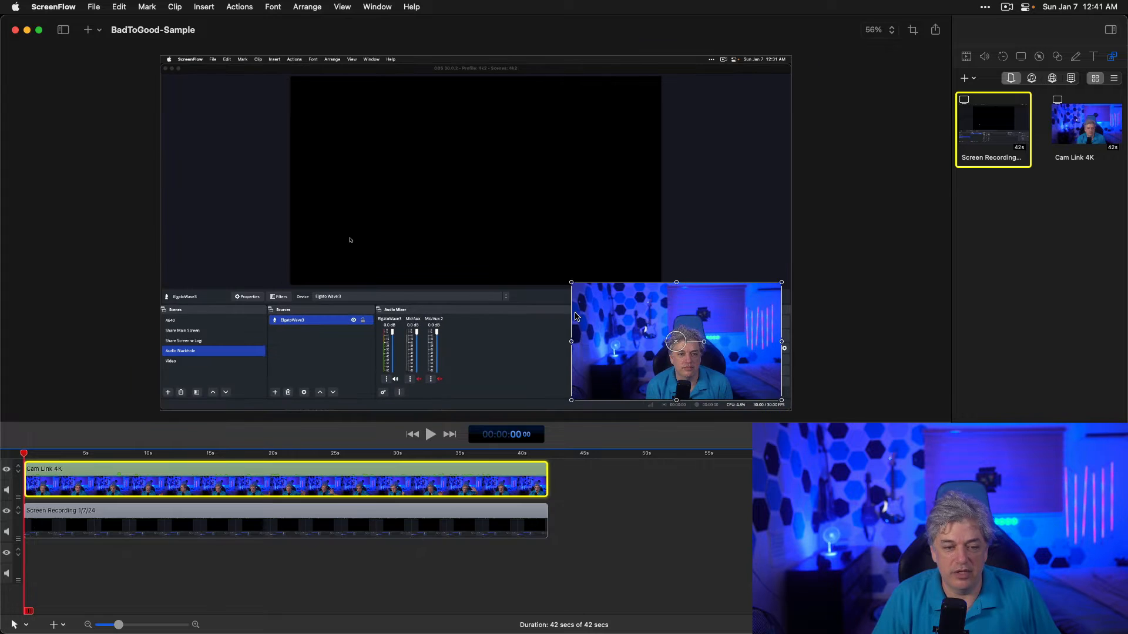
left_click_drag(646, 313, 638, 317)
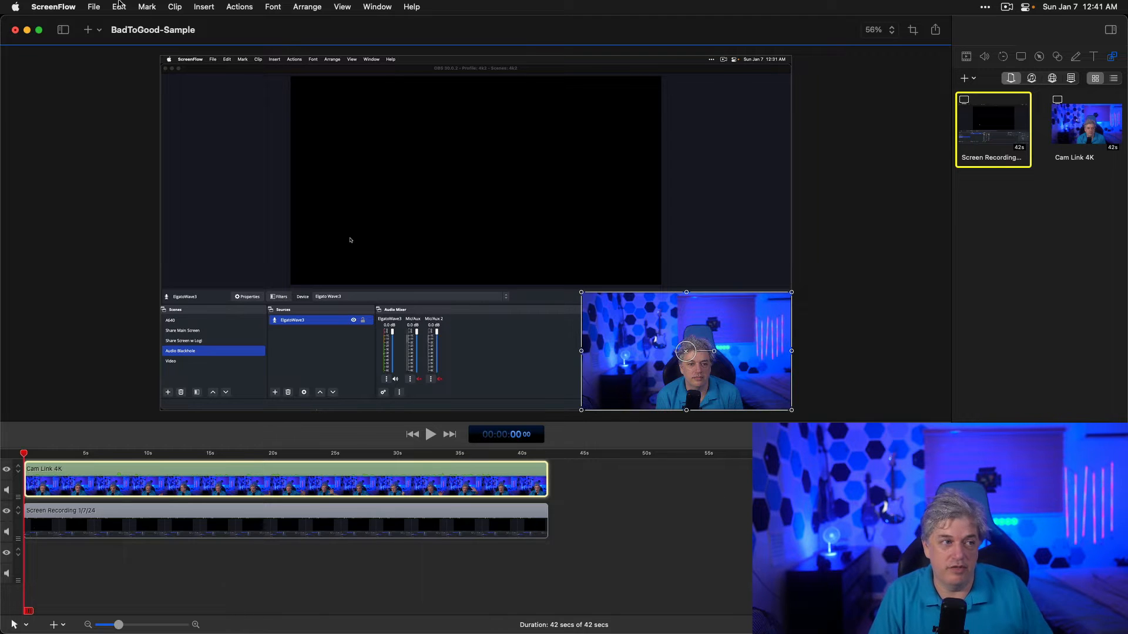
- Export BadToGood-Sample to the Desktop as an mp4 with automatic Normal quality, 1920 x 1080 resolution and Letterbox Content disabled
left_click(92, 6)
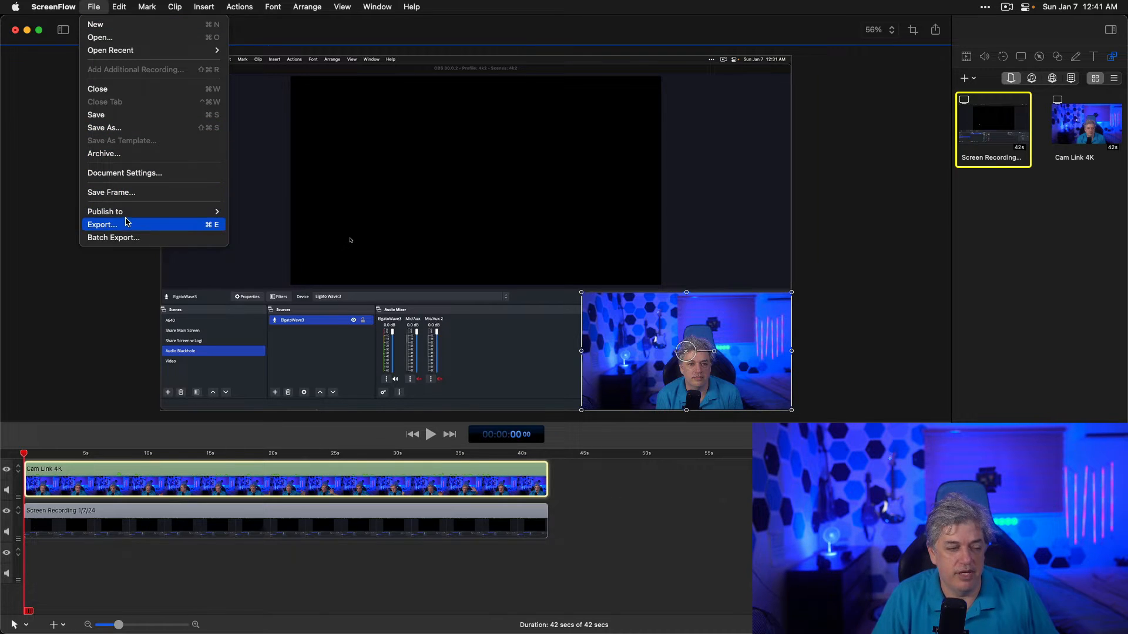
left_click(102, 224)
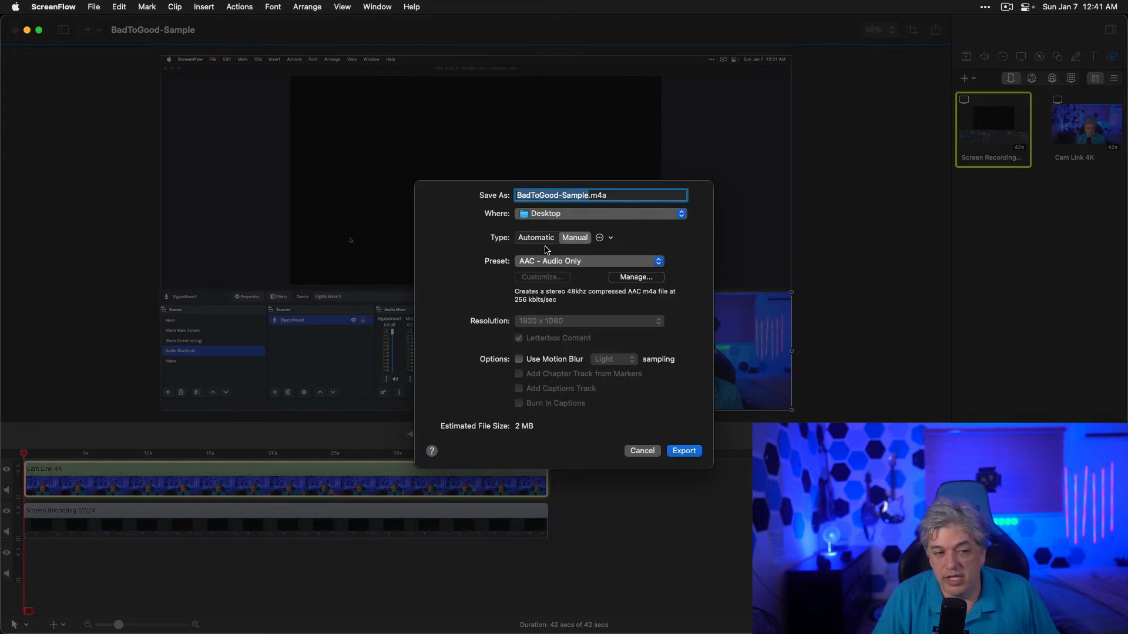
left_click(536, 234)
left_click(535, 342)
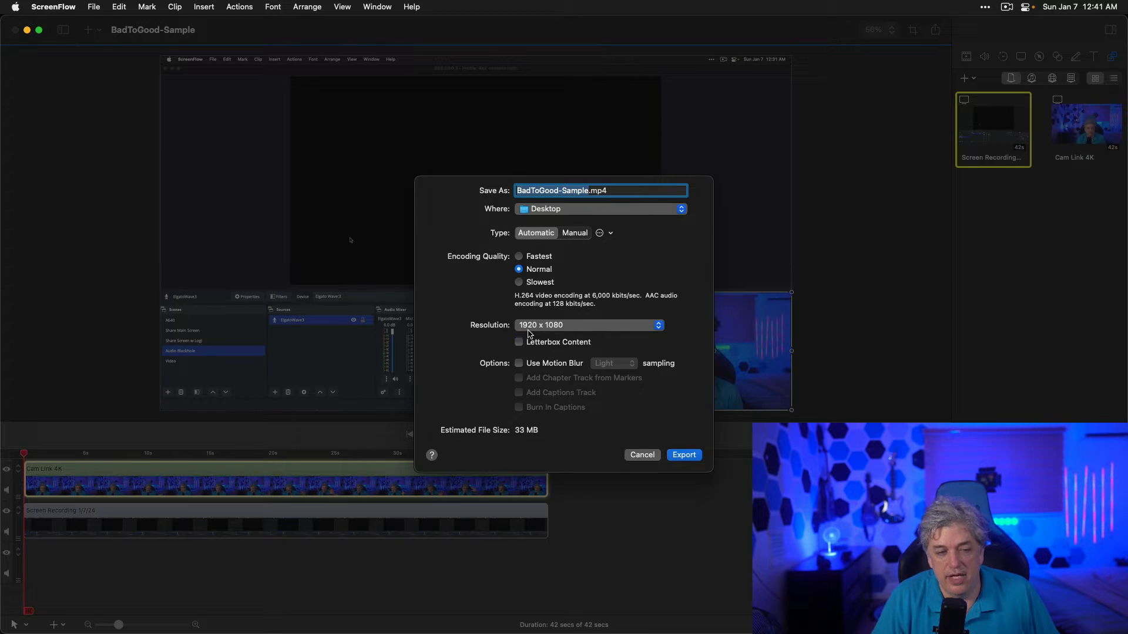
left_click(589, 327)
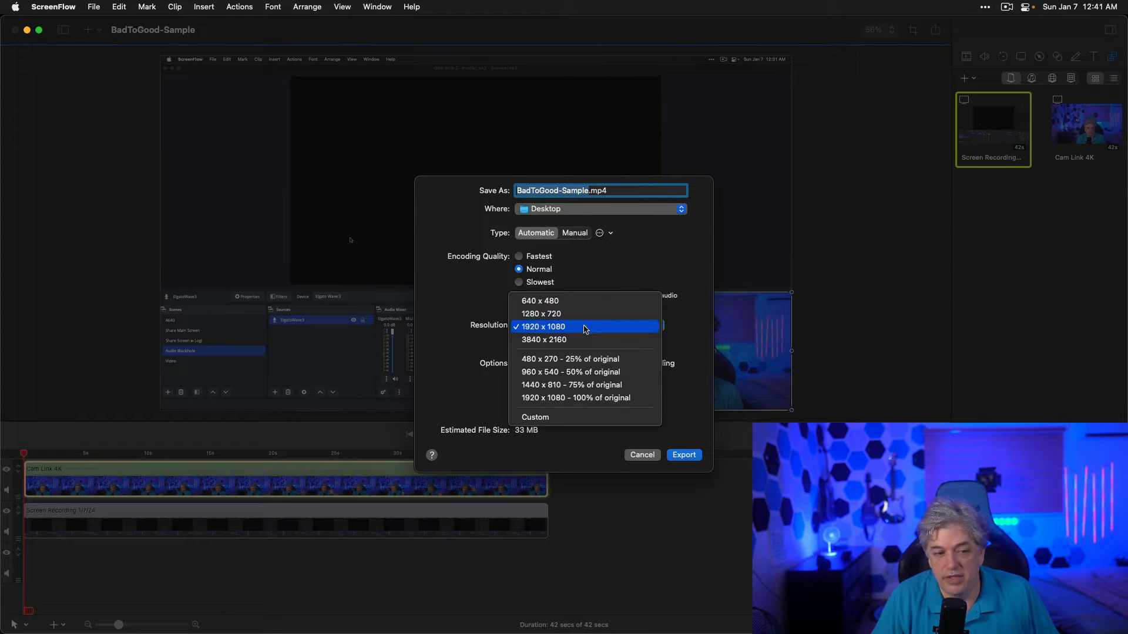
left_click(722, 259)
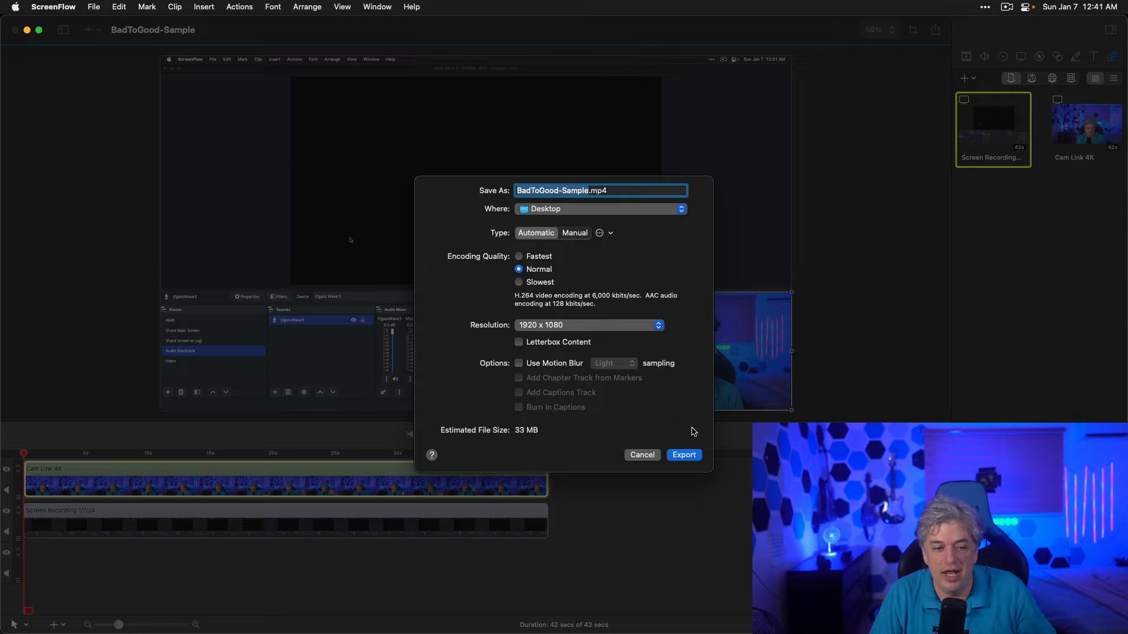
left_click(687, 454)
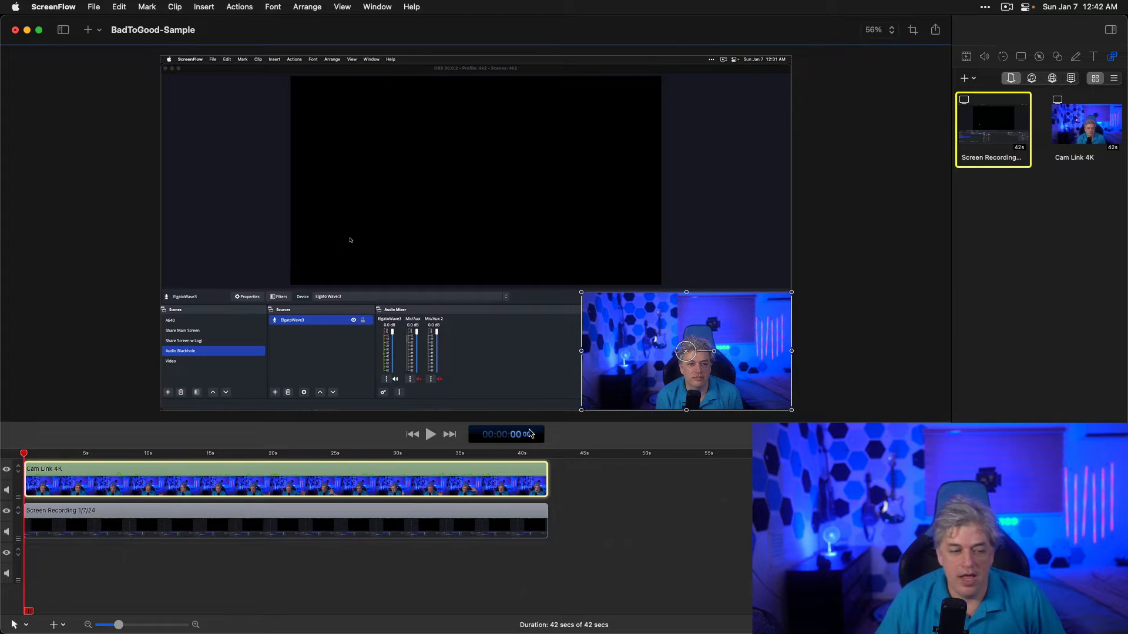
- Apply the MicBoost audio style preset to the Cam Link 4K clip and review its audio filters
left_click(328, 484)
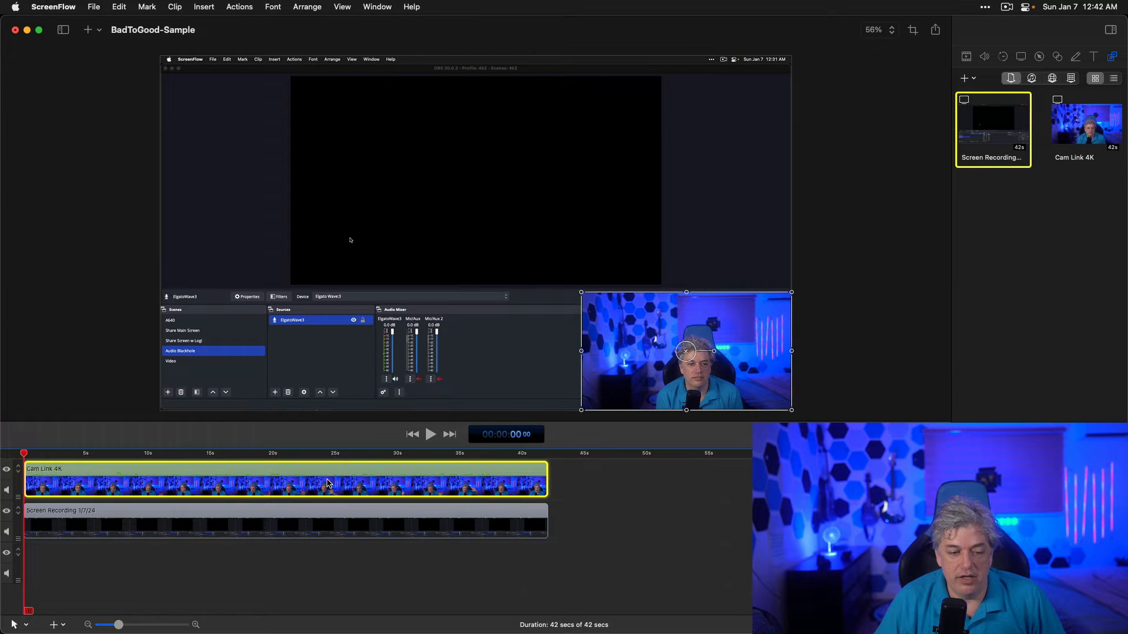
left_click(253, 533)
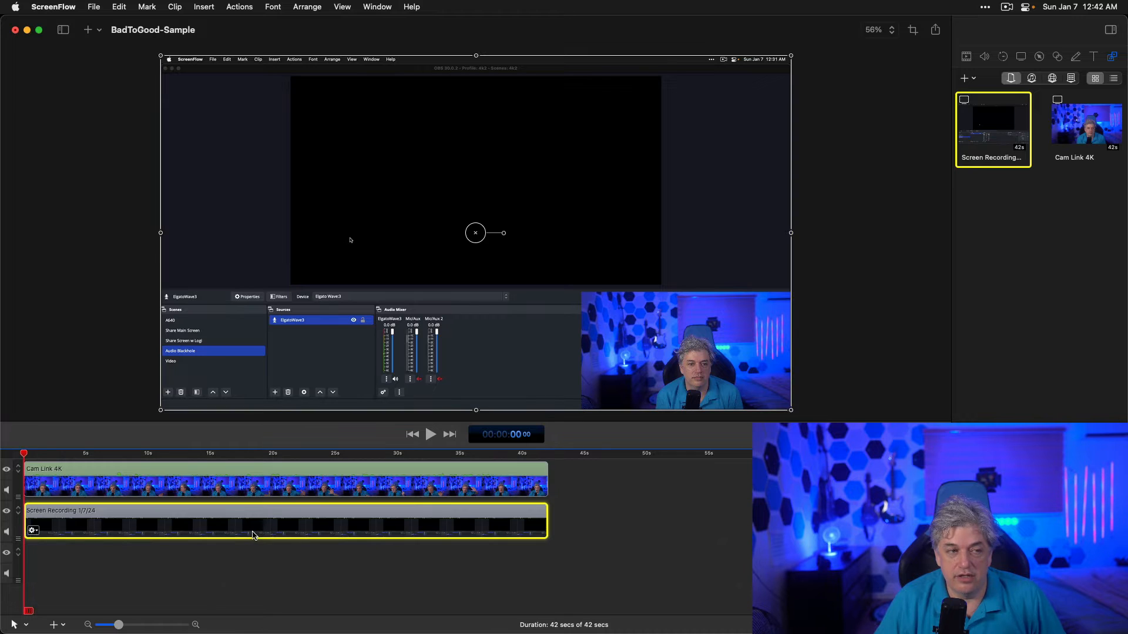
left_click(265, 484)
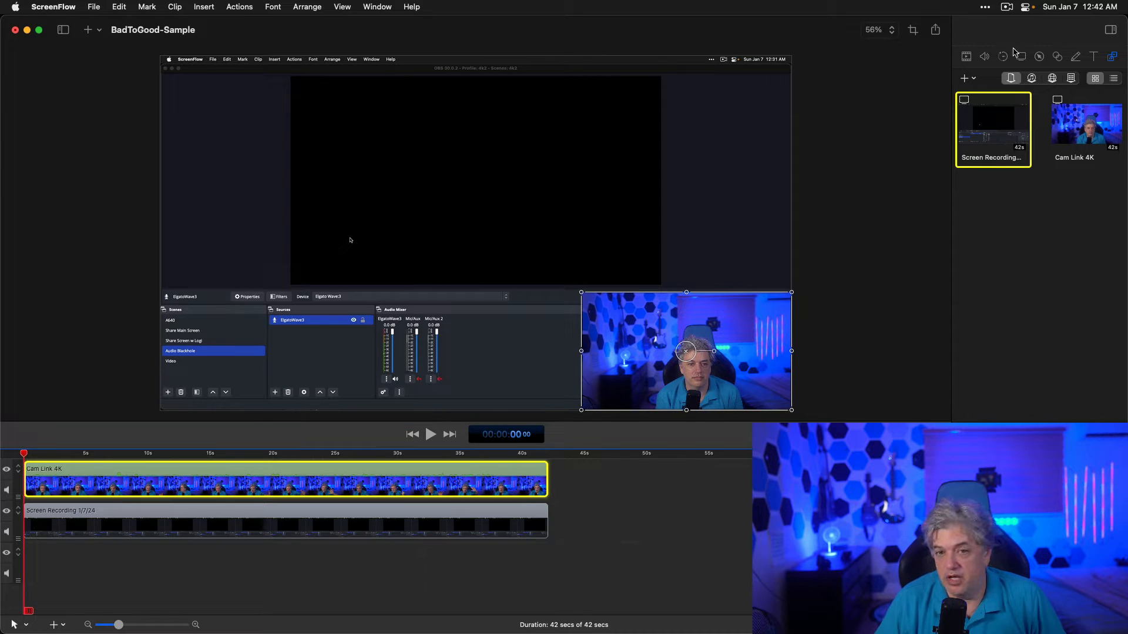
left_click(983, 61)
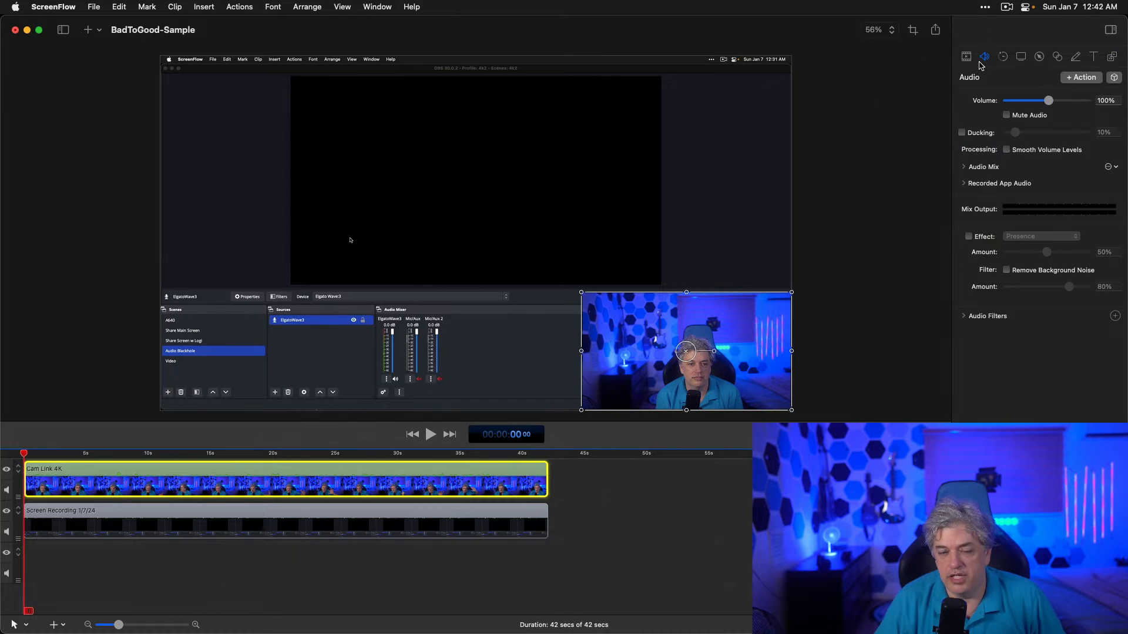
left_click(1114, 78)
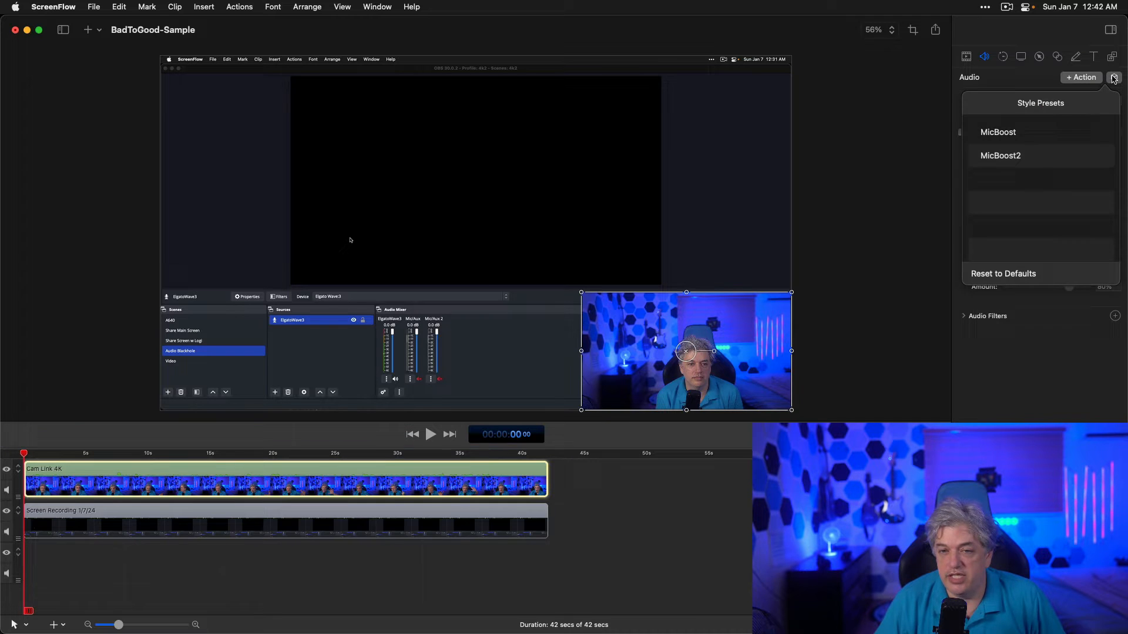
left_click(999, 132)
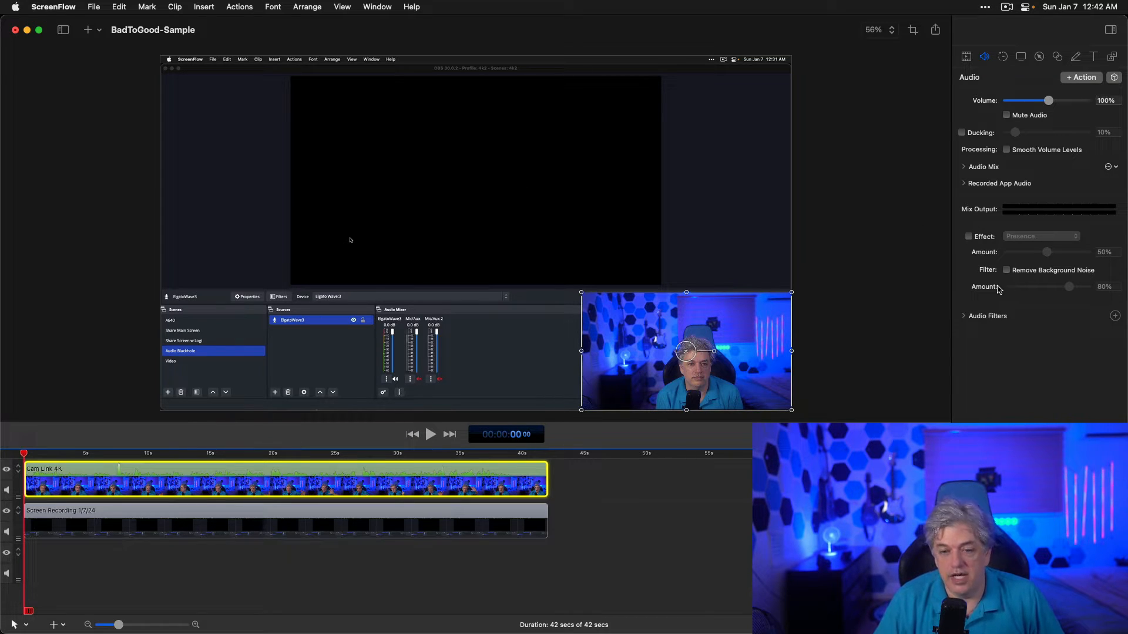
left_click(970, 317)
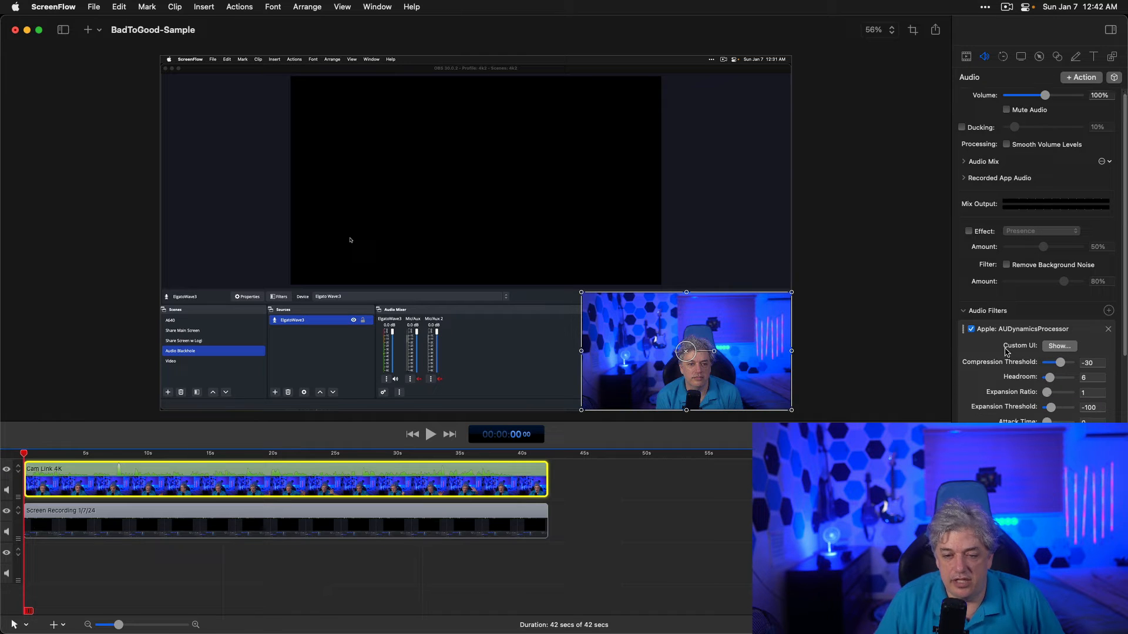
scroll(1052, 358, "down", 3)
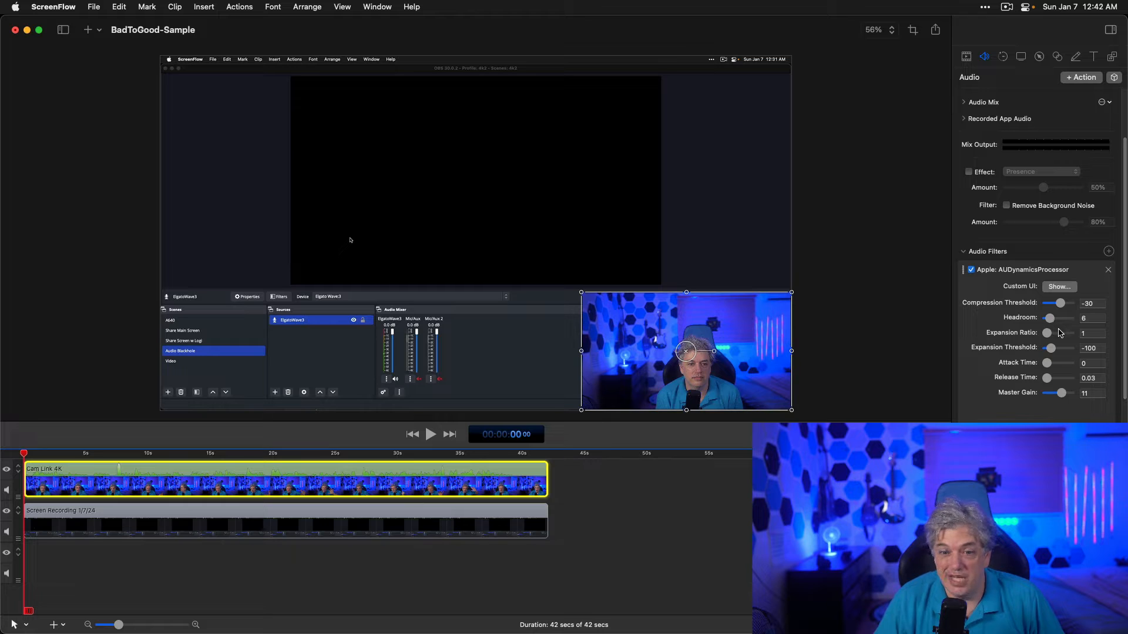
scroll(1060, 333, "down", 1)
scroll(1057, 332, "down", 3)
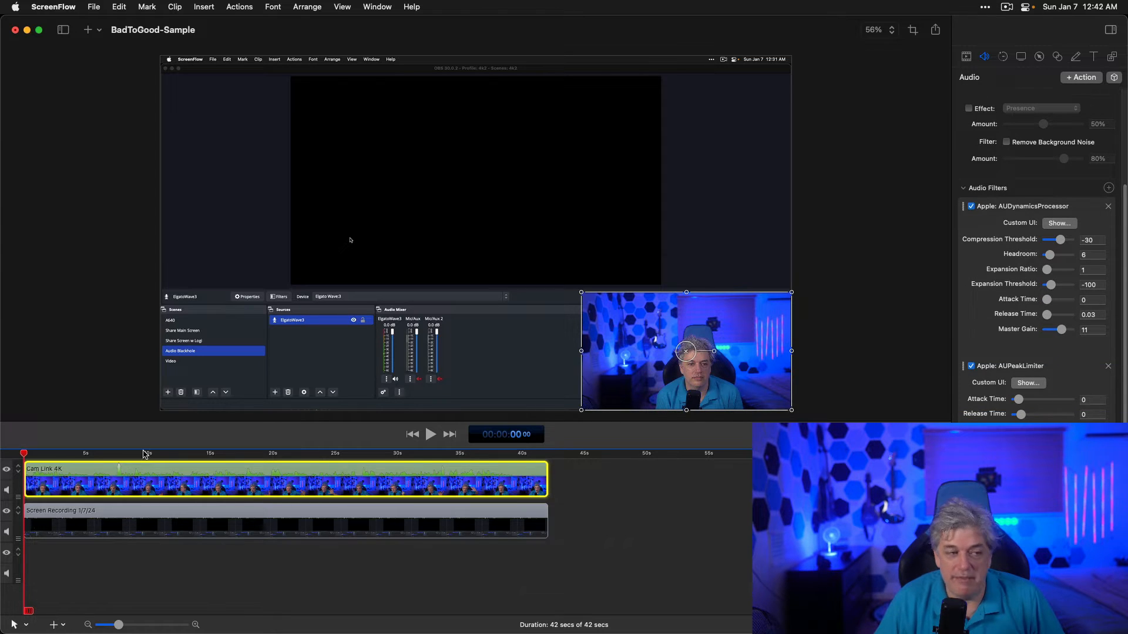
- Export the project to the Desktop as BadToGood-Sample-ScreenflowEnhance.mp4 with Normal encoding quality at 1920 x 1080
left_click(94, 6)
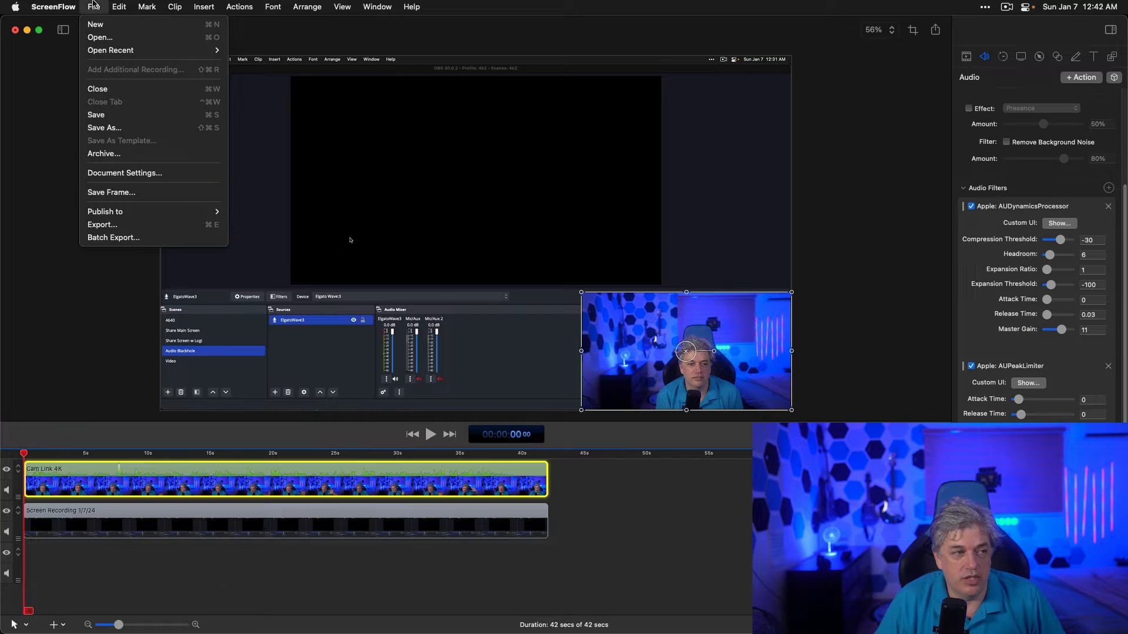
left_click(112, 224)
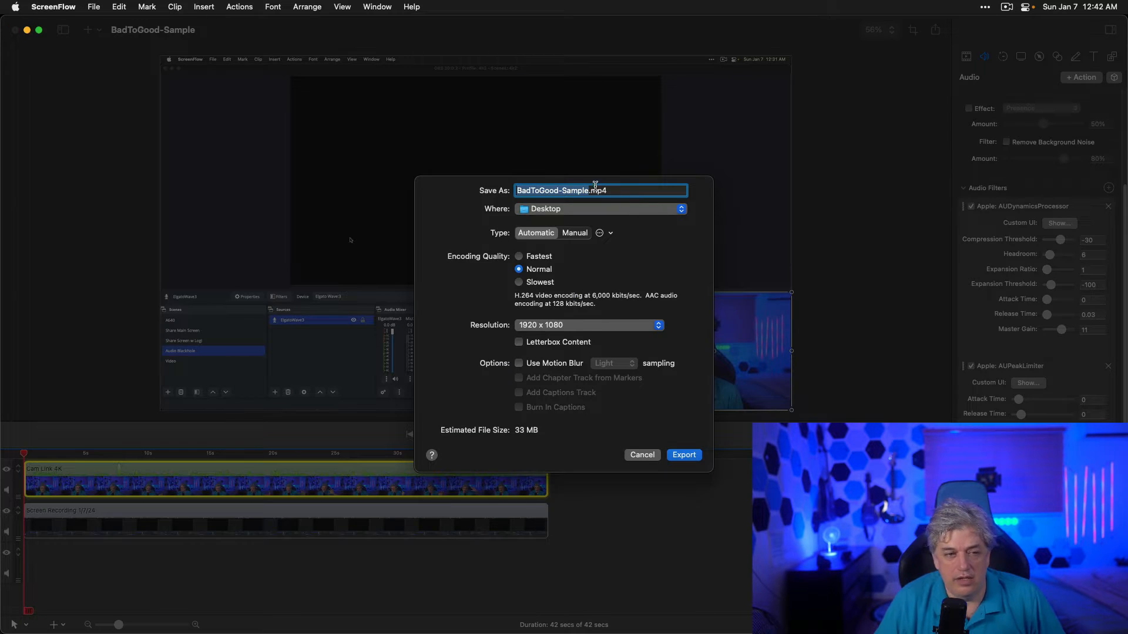
left_click(588, 190)
type("-Scr")
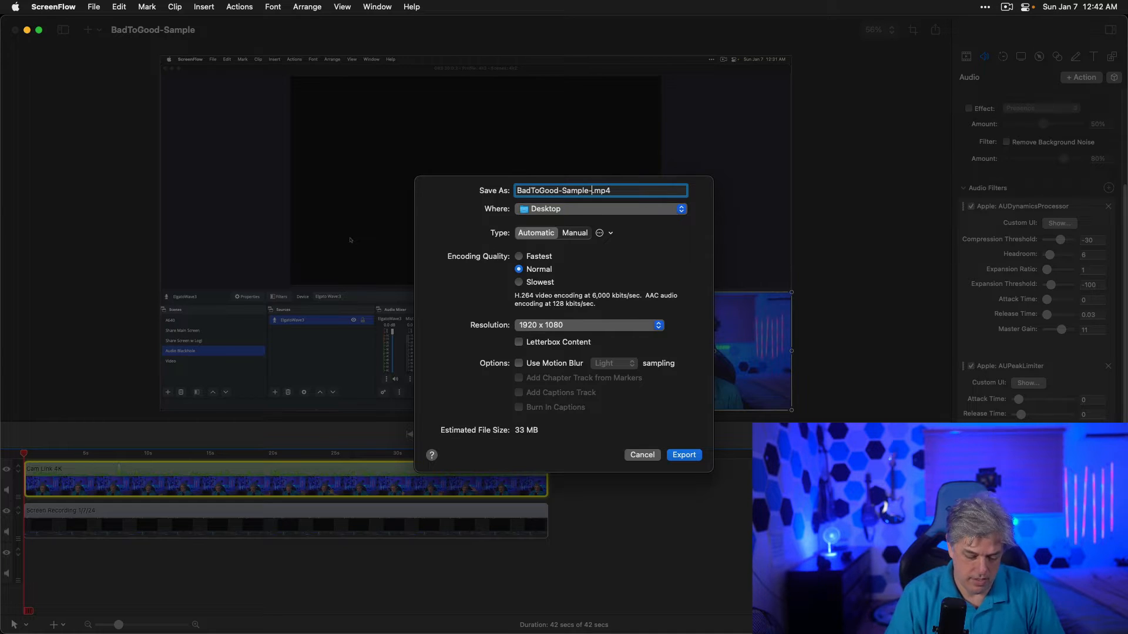
type("eenflowEn")
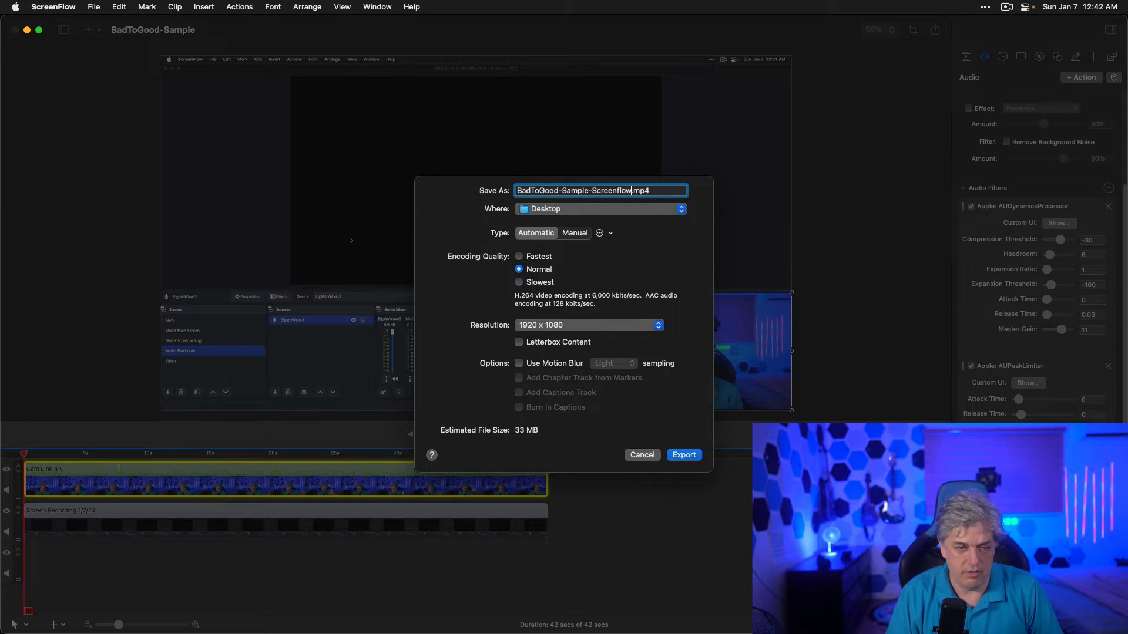
type("hance")
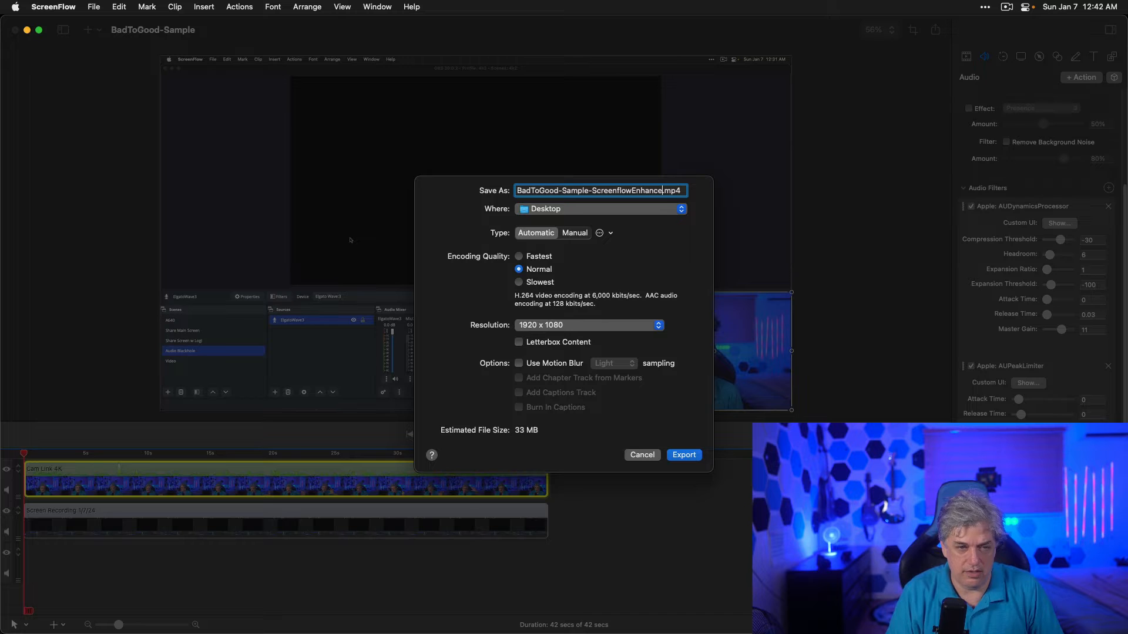
left_click(682, 455)
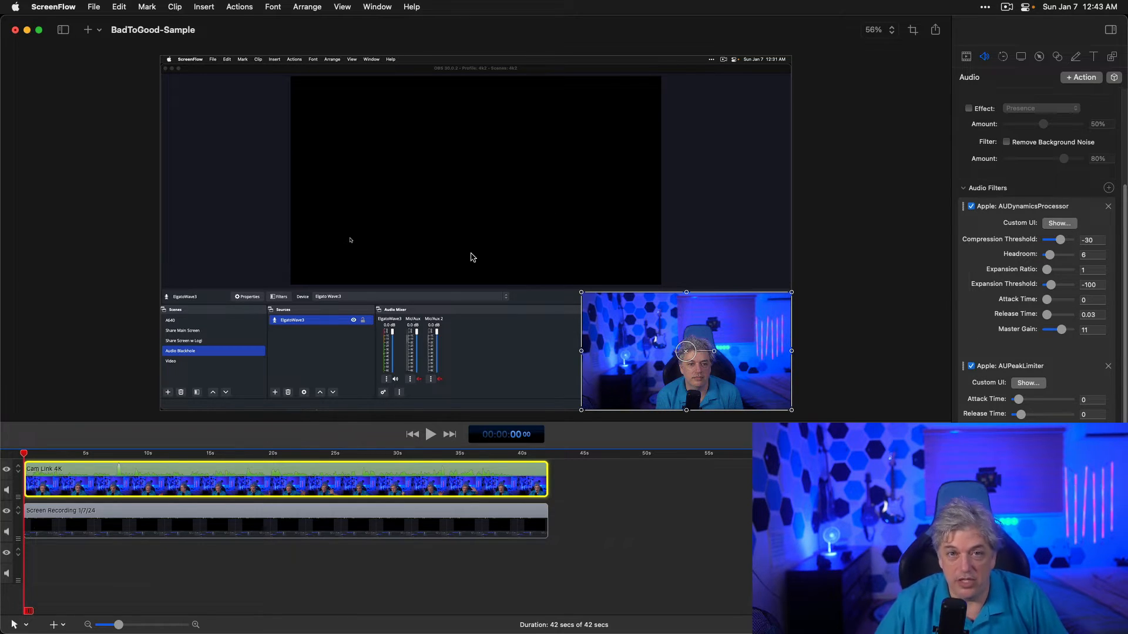
- Switch to the Thorium browser and bring up the Adobe Podcast Enhance Speech page
key("super+Tab")
left_click(265, 333)
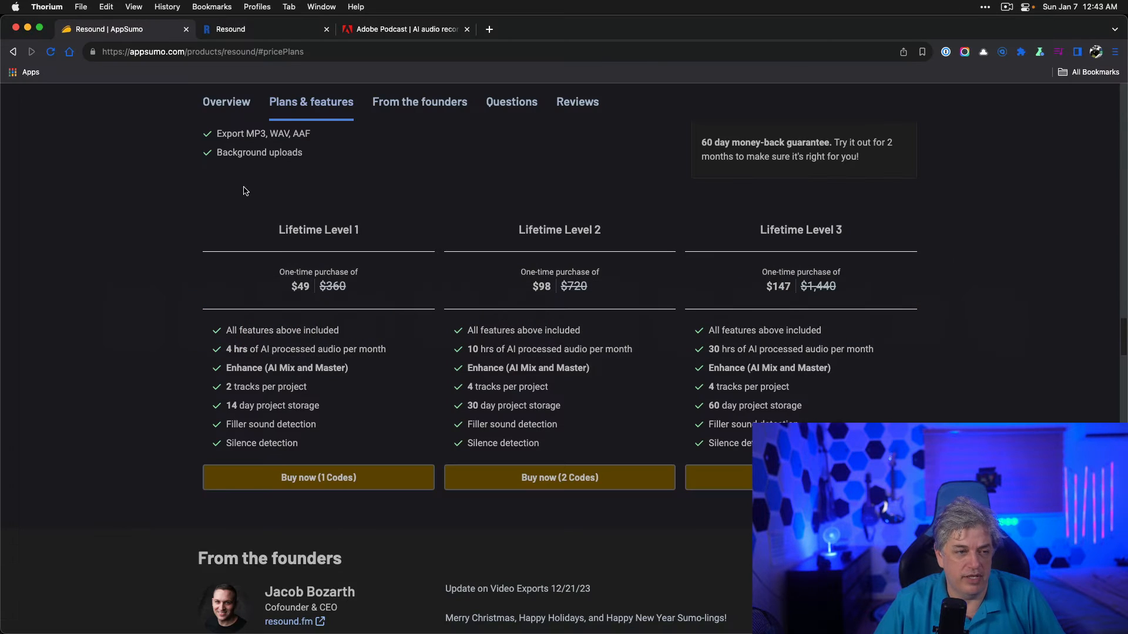
left_click(441, 29)
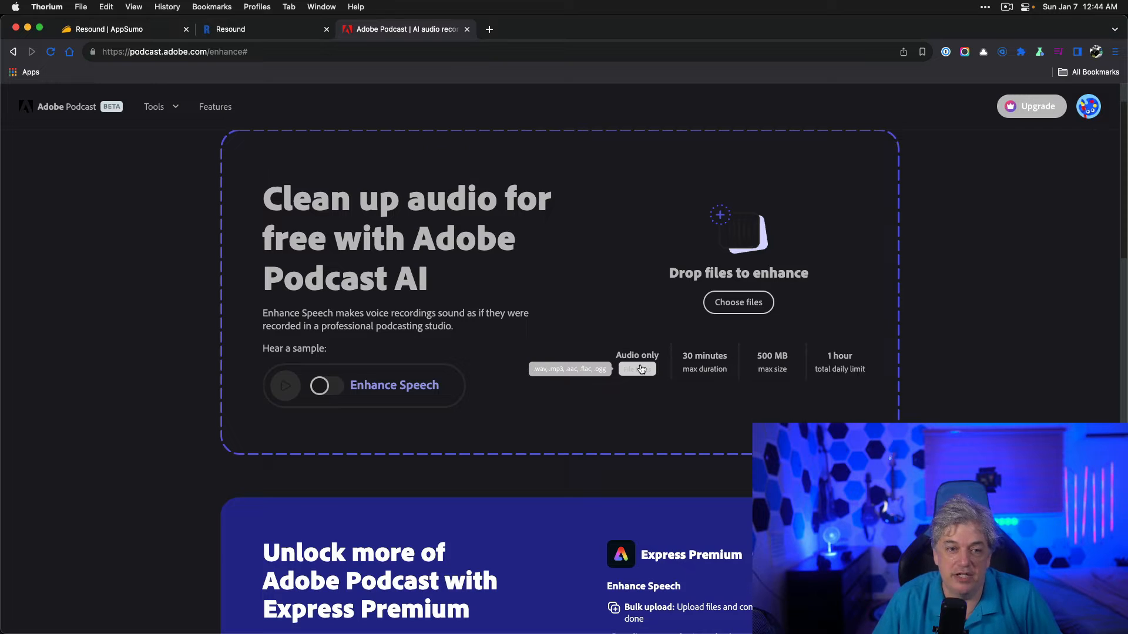
- Switch to Finder, show the Desktop folder with BadToGood-Sample.m4a and move the window aside to clear the browser
key("super+Tab")
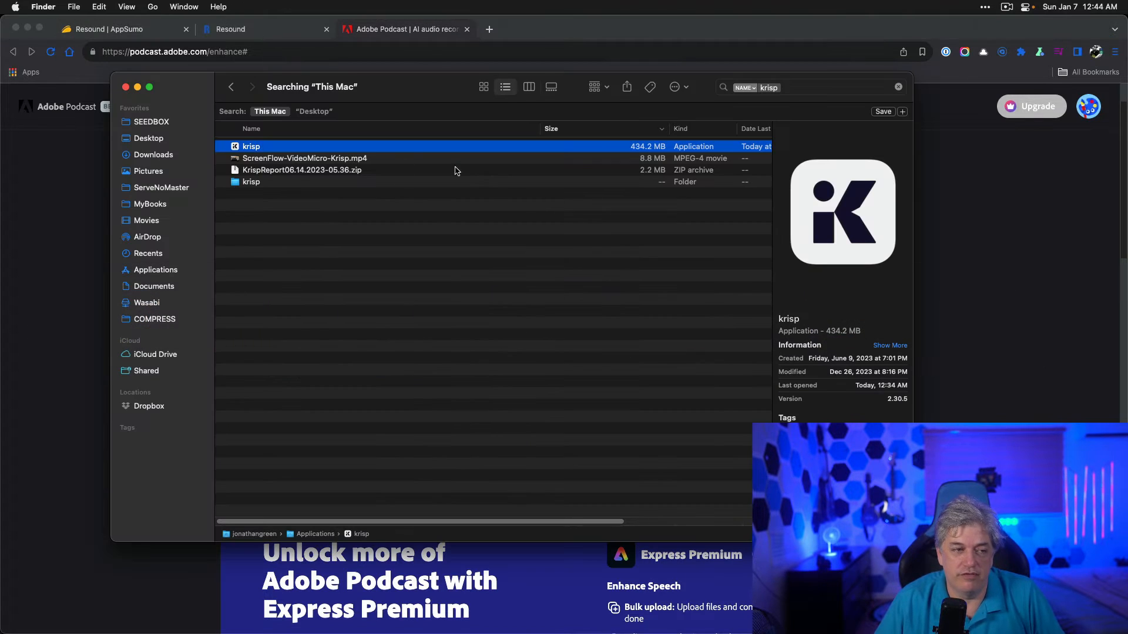
left_click(167, 137)
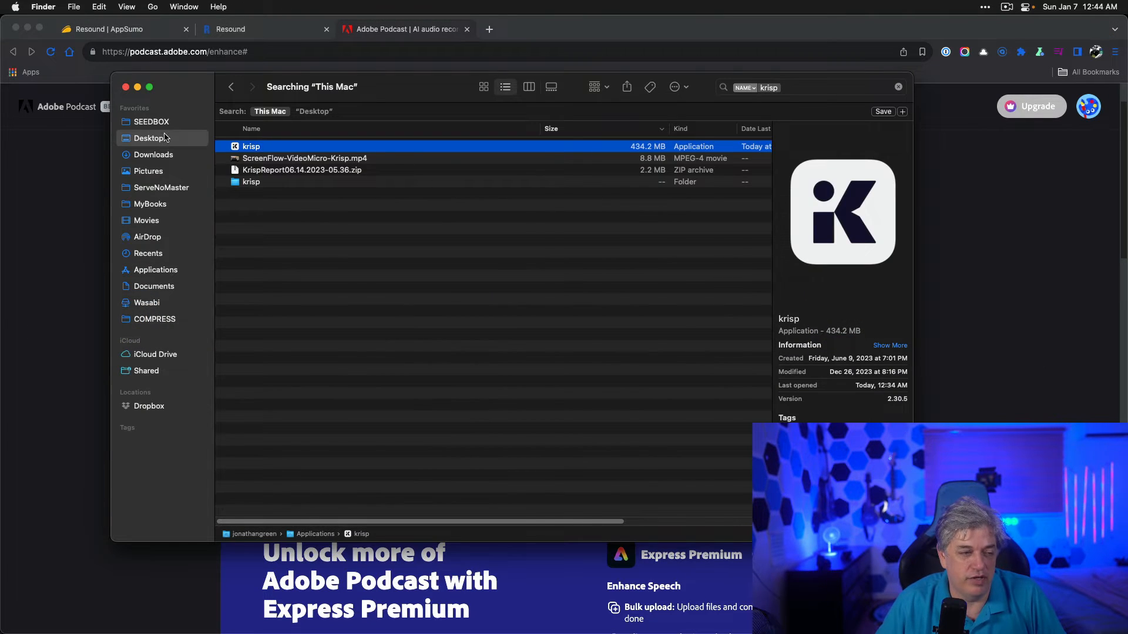
left_click(381, 152)
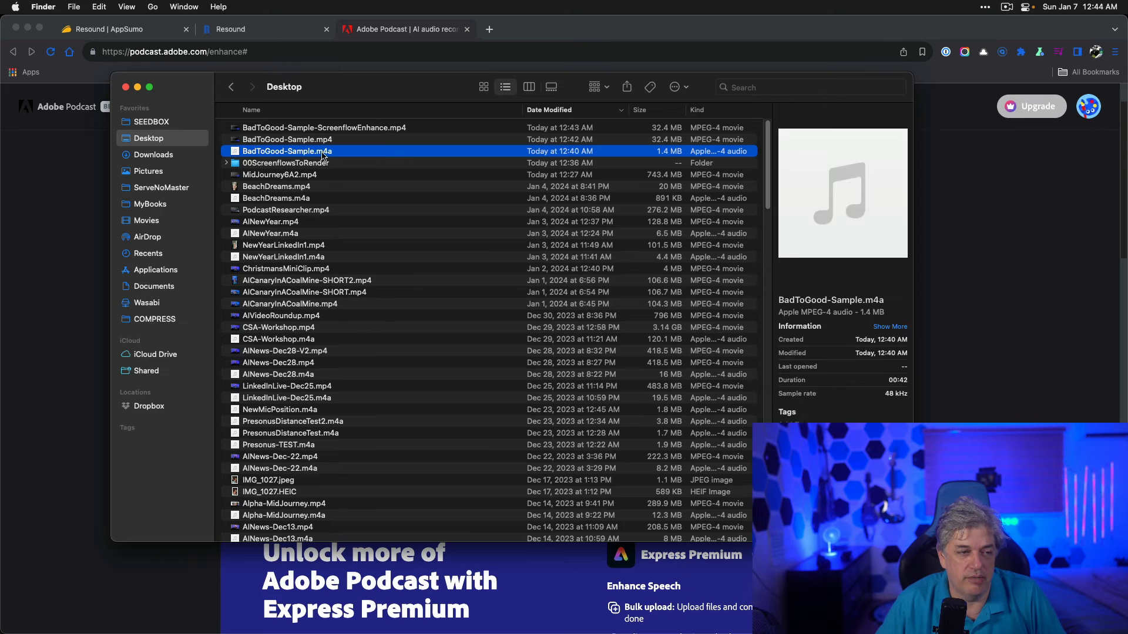
left_click_drag(383, 91, 1127, 112)
- Launch VLC media player from the Applications folder, then shrink its window and place it over the browser
mouse_move(940, 633)
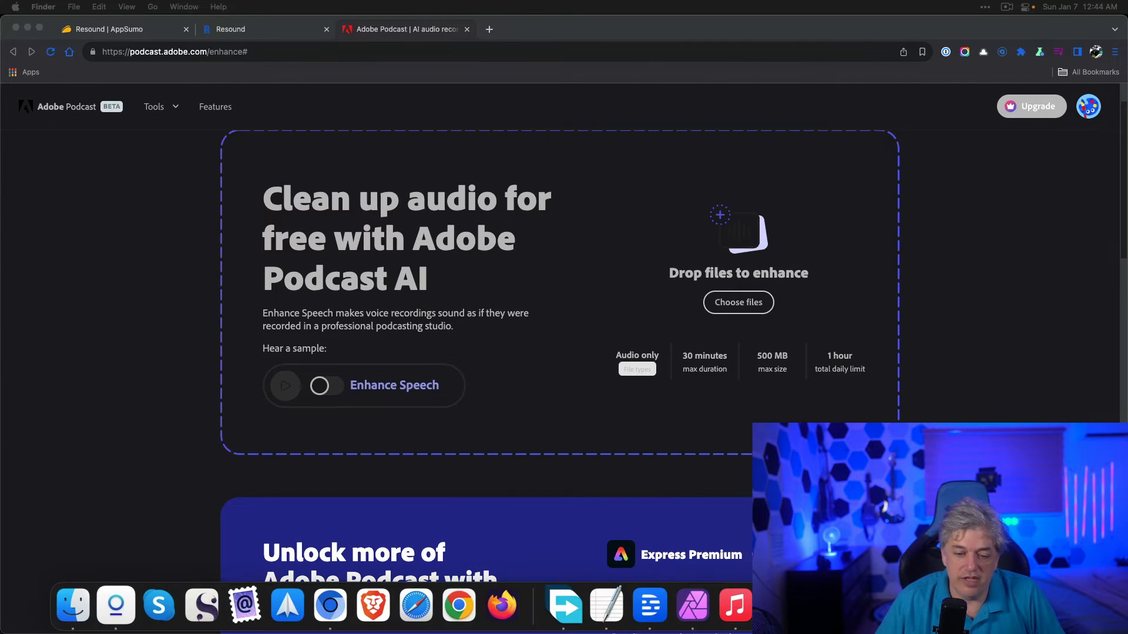
left_click(871, 608)
scroll(870, 499, "down", 20)
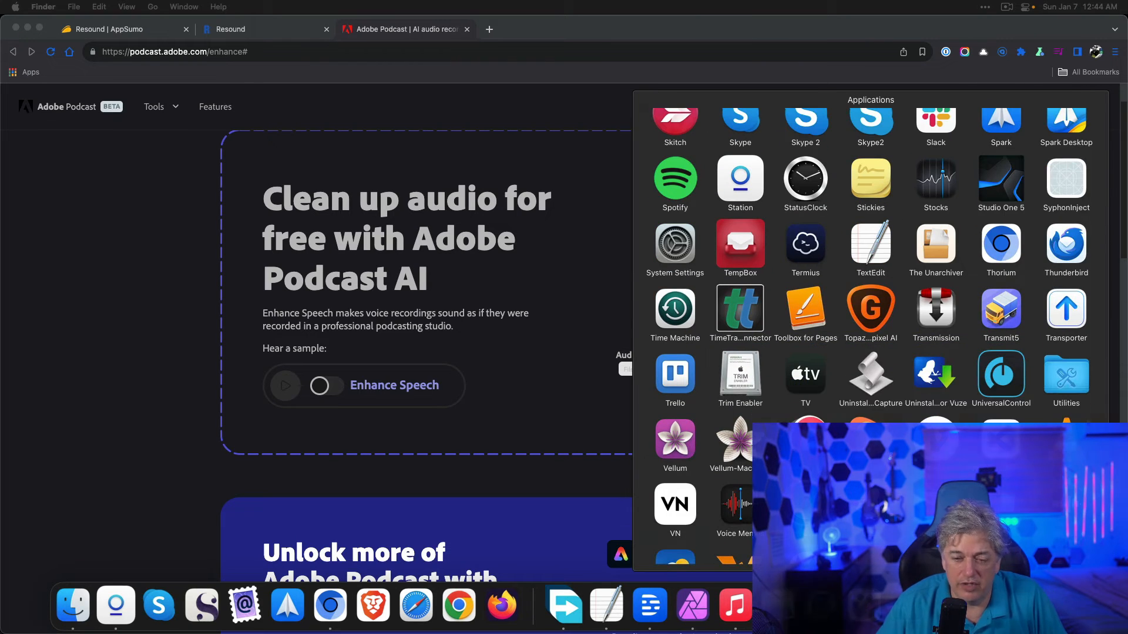
left_click(870, 503)
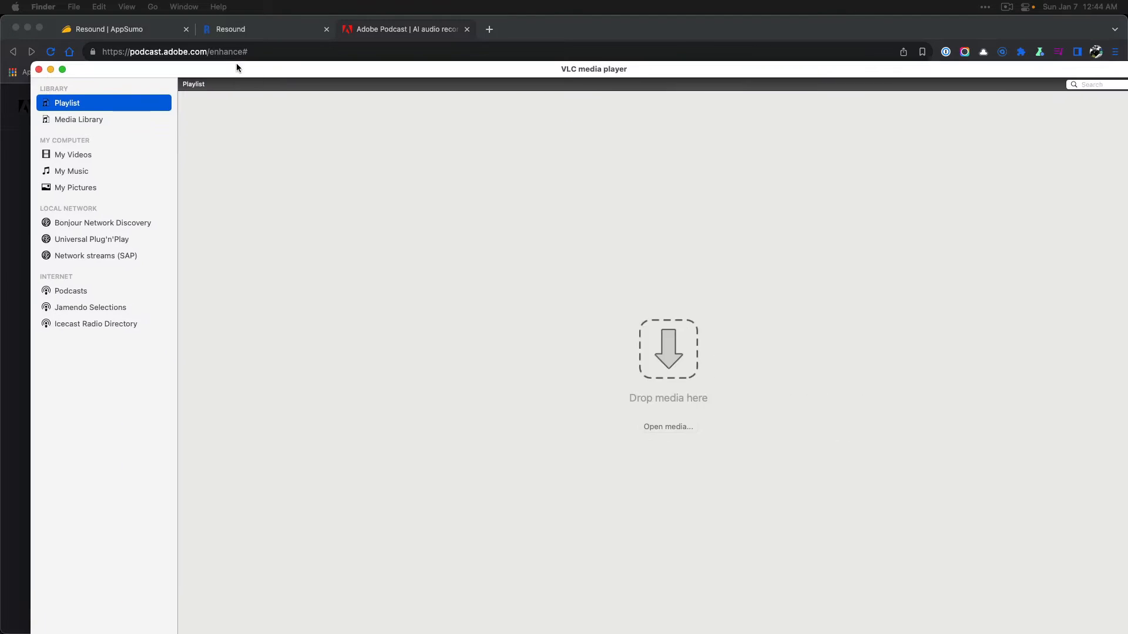
left_click_drag(237, 62, 202, 37)
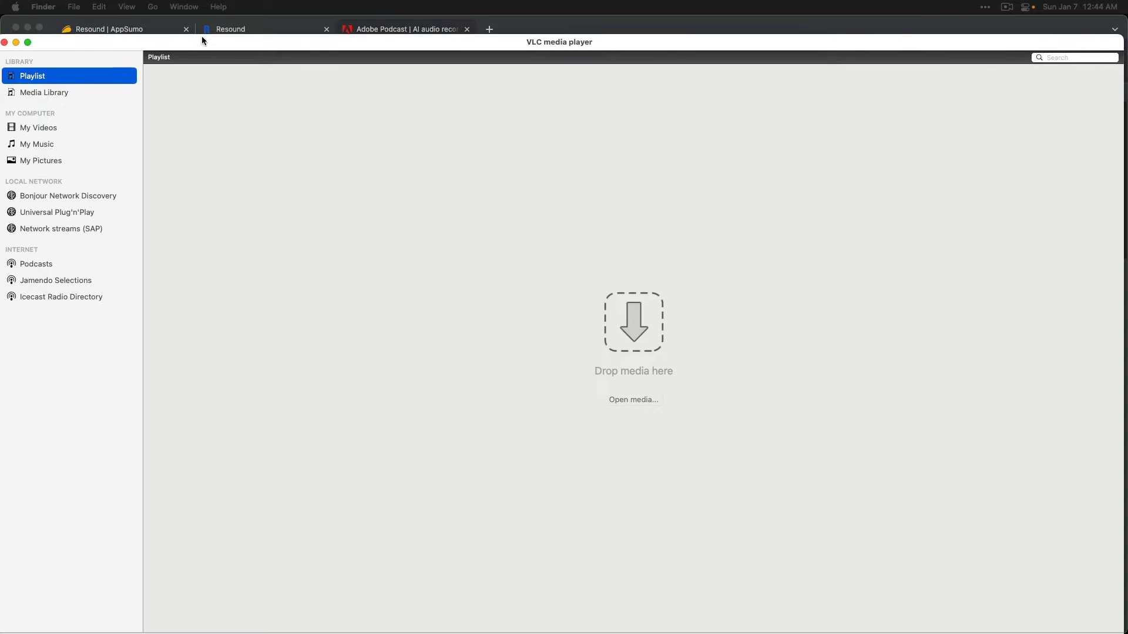
left_click_drag(64, 34, 405, 285)
left_click_drag(510, 284, 239, 100)
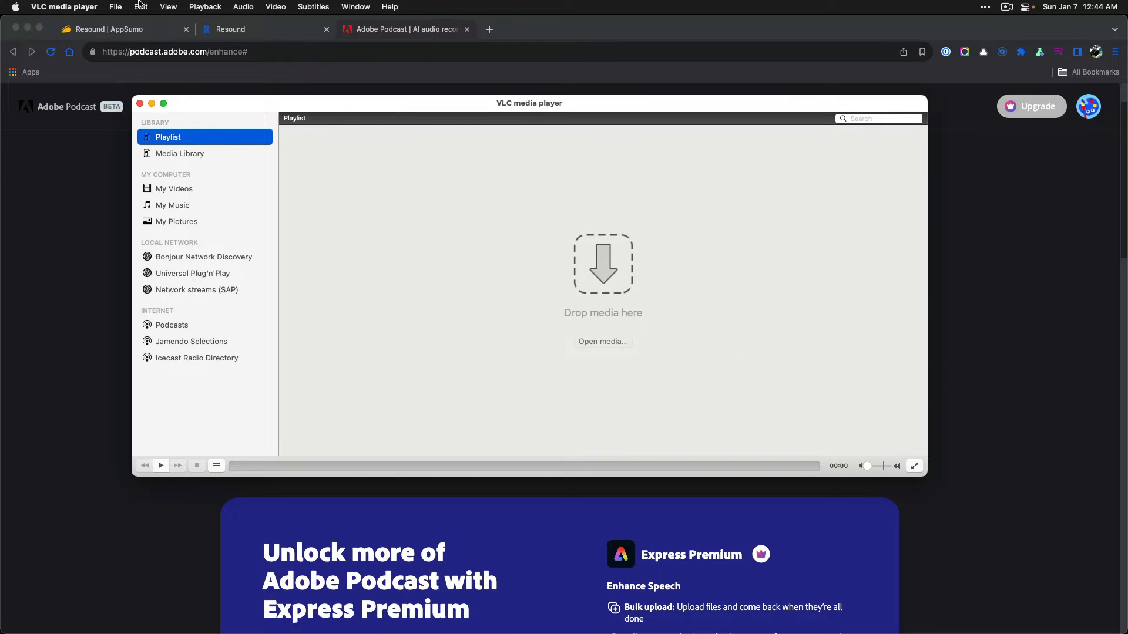
- Load BadToGood-Sample.m4a from Finder into VLC's Convert & Stream window and choose the Audio - CD profile
left_click(115, 7)
left_click(115, 6)
left_click(115, 7)
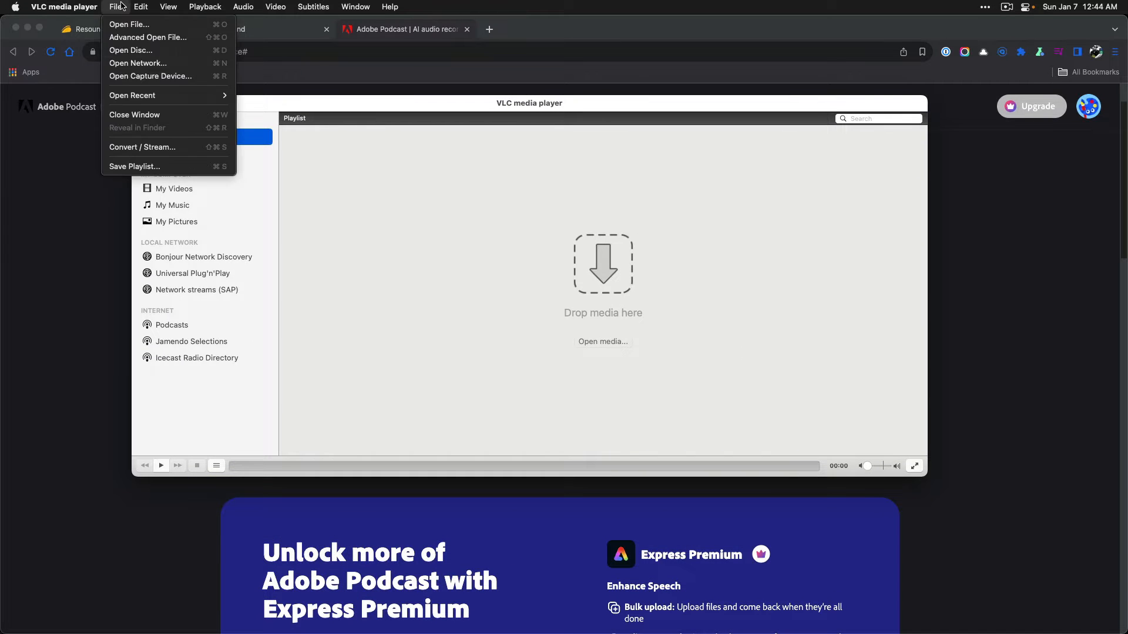
left_click(152, 146)
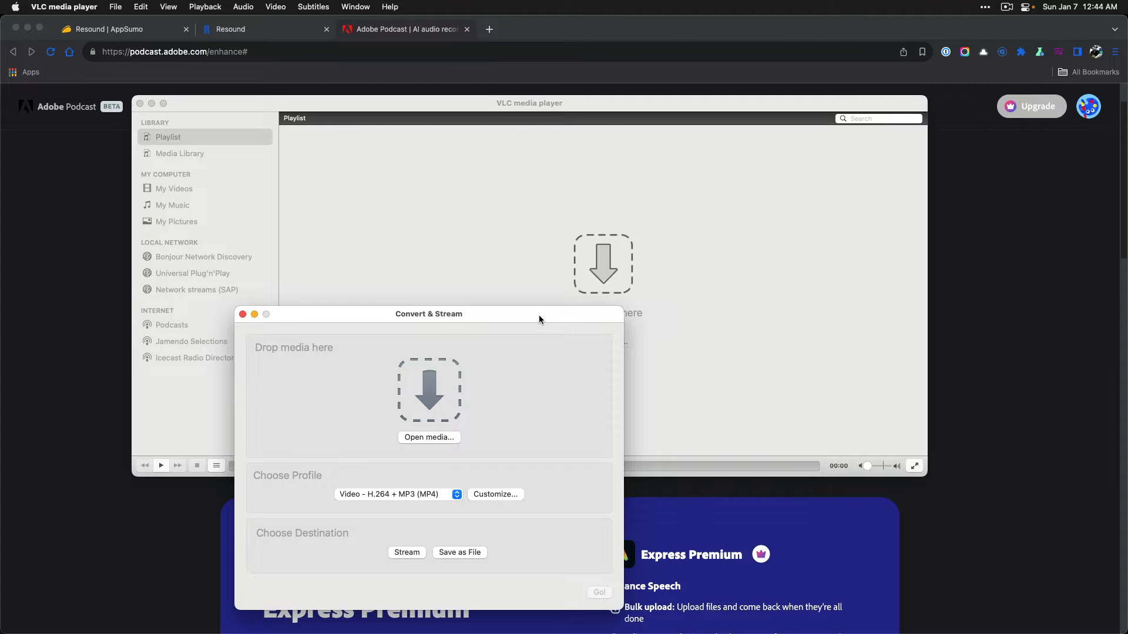
left_click_drag(538, 315, 661, 174)
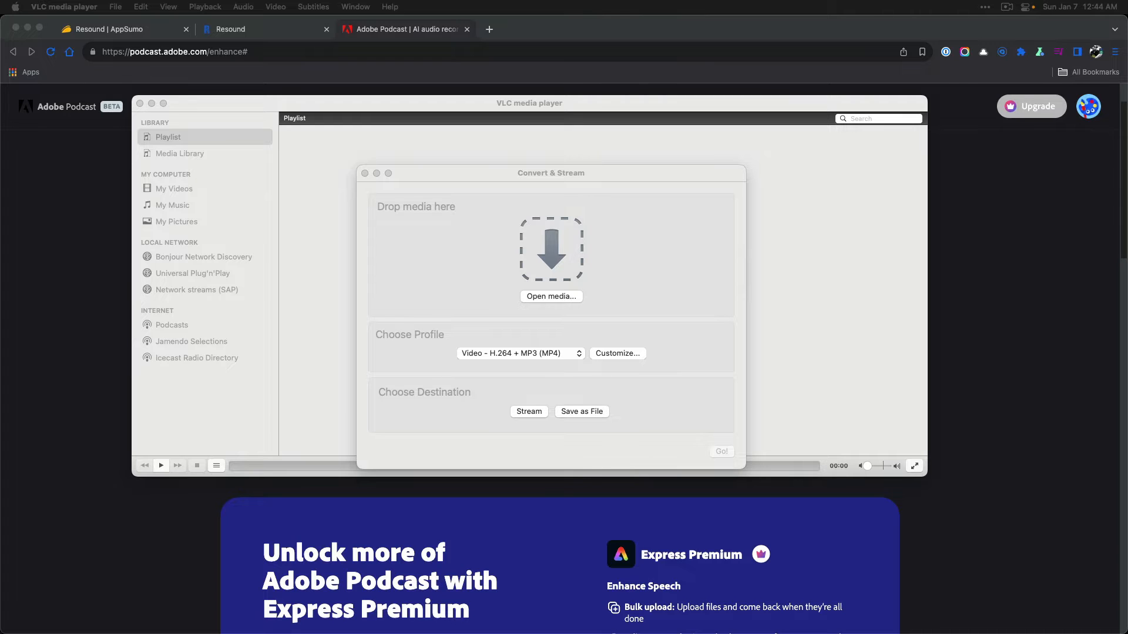
left_click_drag(1127, 200, 531, 270)
left_click(577, 355)
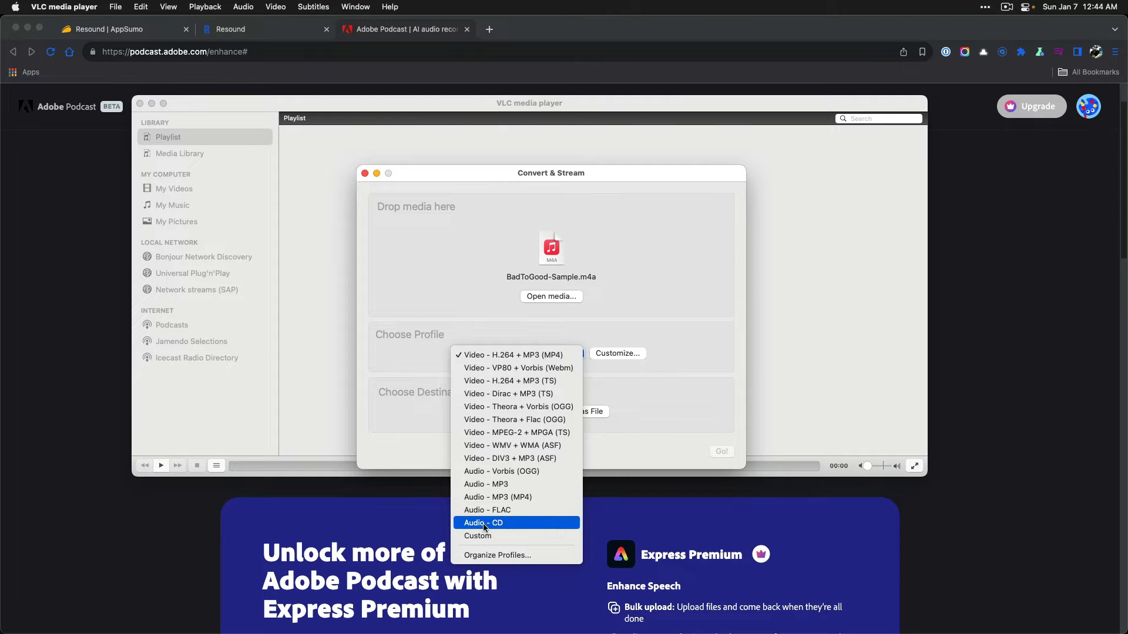
left_click(499, 524)
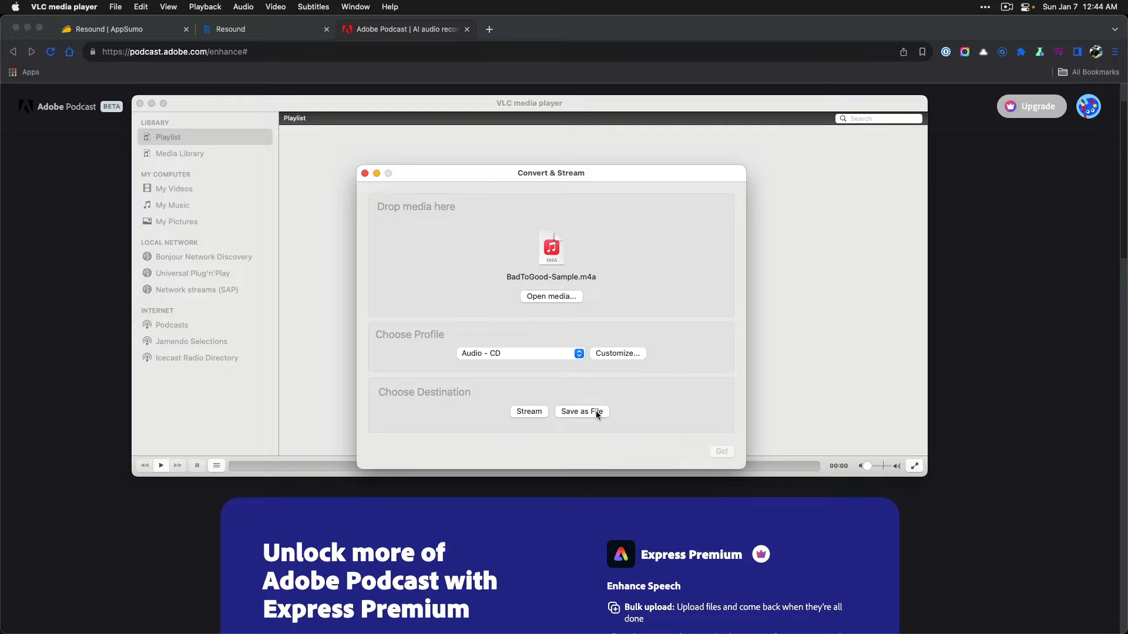
- Save the converted audio to Downloads as BadToGood-Sample.wav and return to the Adobe Podcast page in Thorium
left_click(579, 411)
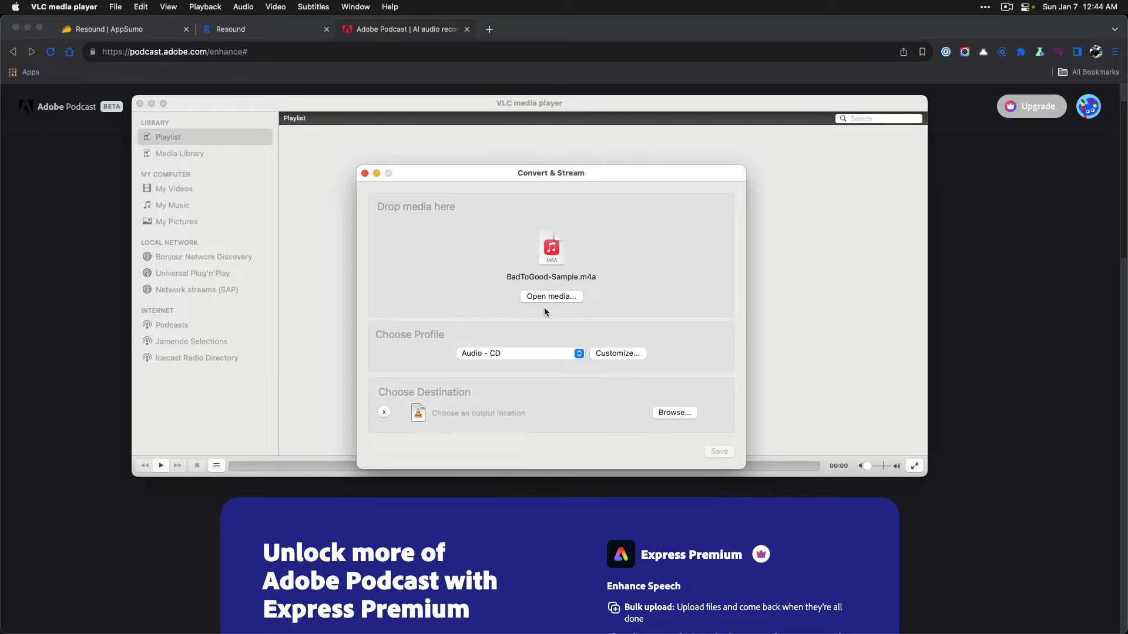
left_click(676, 413)
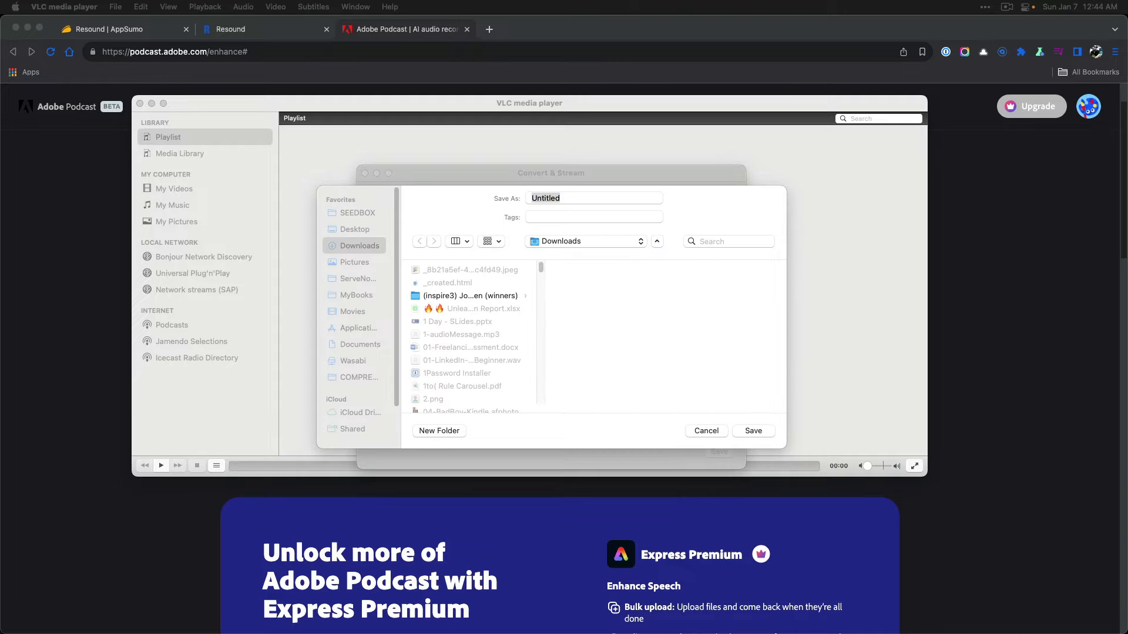
left_click(547, 198)
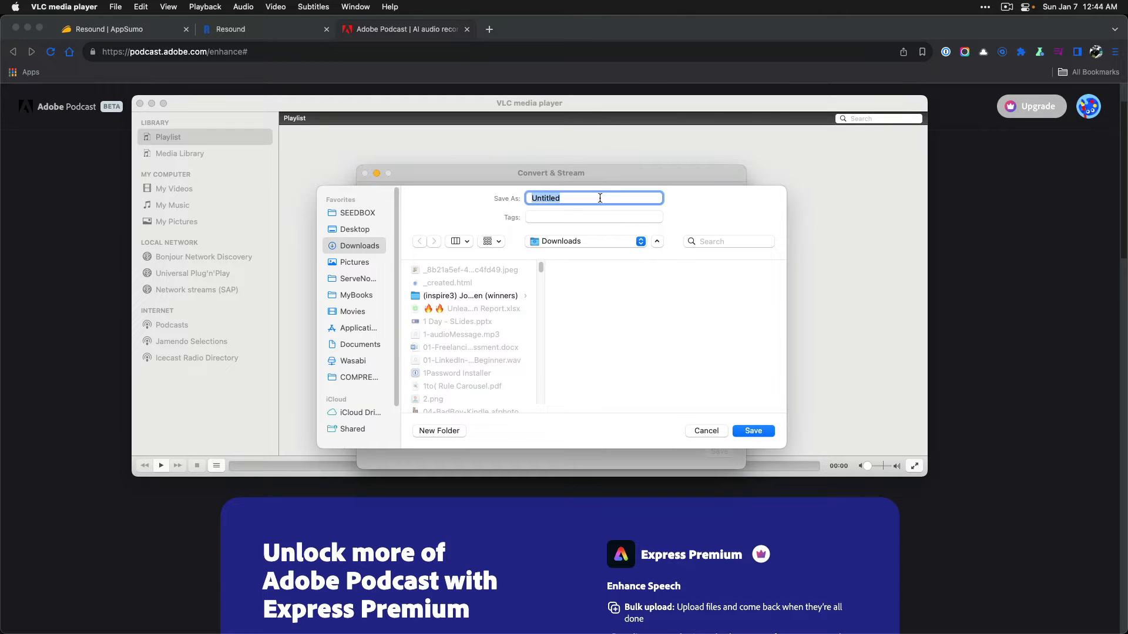
type("BadToGood-Sample")
type(".wav")
left_click(744, 436)
left_click(728, 450)
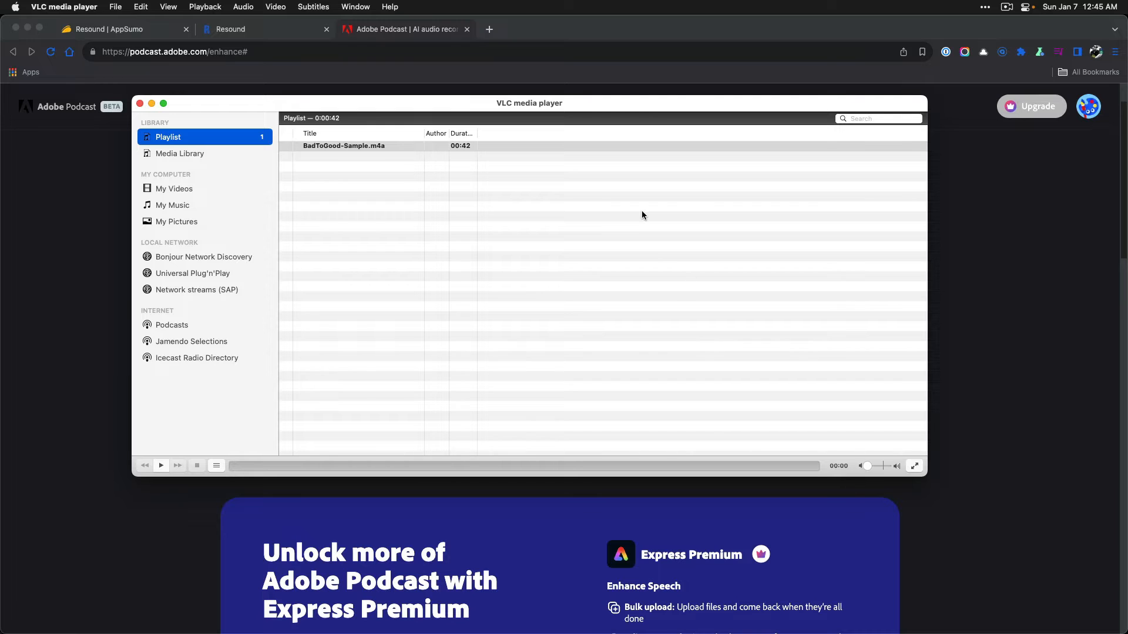
left_click(413, 32)
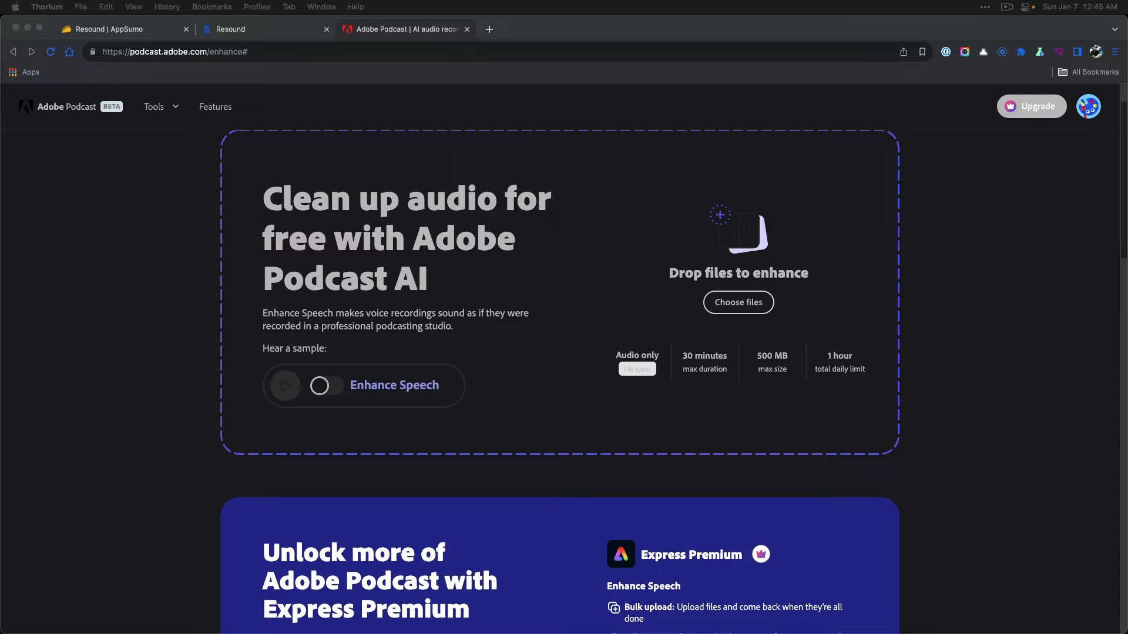
- Upload BadToGood-Sample.wav to Adobe Podcast's Enhance Speech page and move the Resound tab out of this browser window
left_click_drag(1127, 89, 1127, 176)
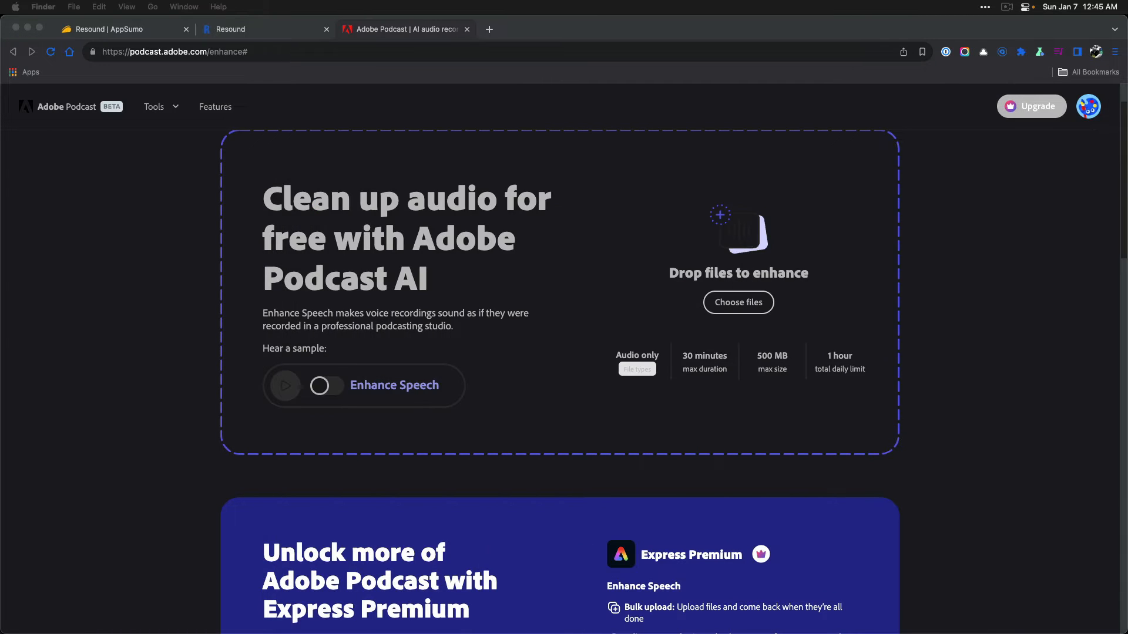
left_click_drag(1127, 265, 694, 304)
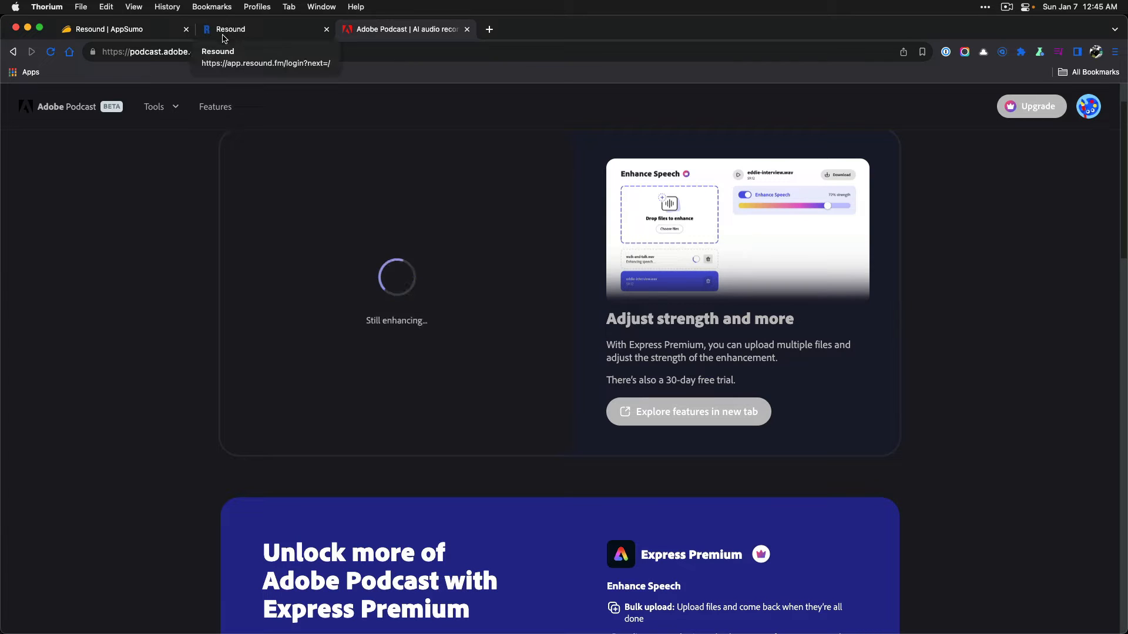
left_click_drag(224, 36, 0, 162)
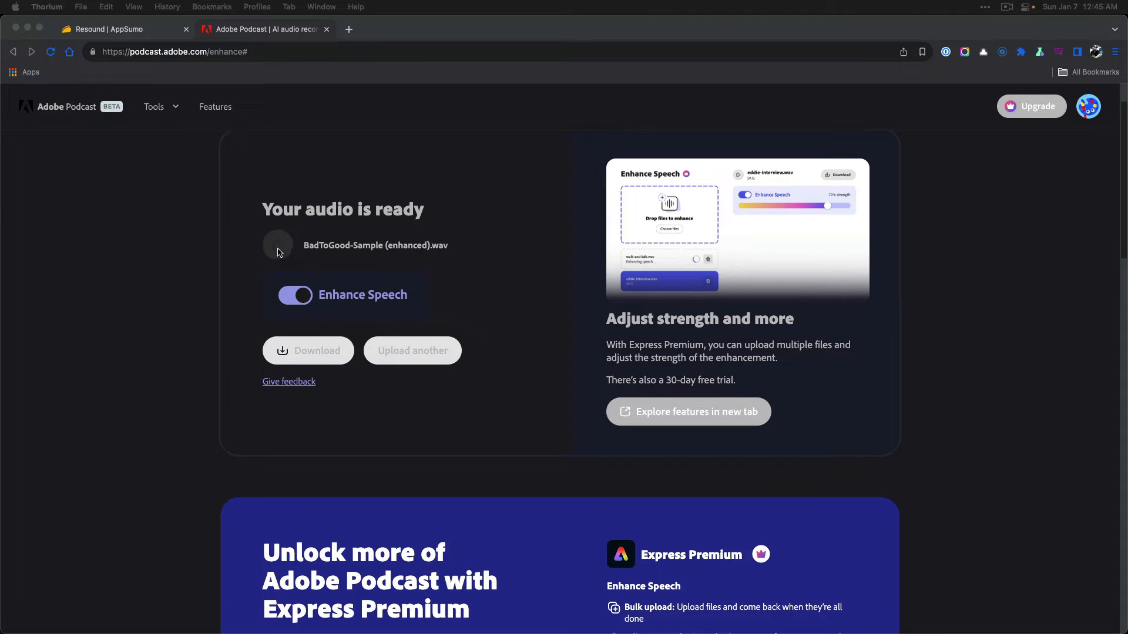
- Download the enhanced audio, check BadToGood-Sample (enhanced).wav in Finder's Downloads folder and close the Finder window
left_click(304, 350)
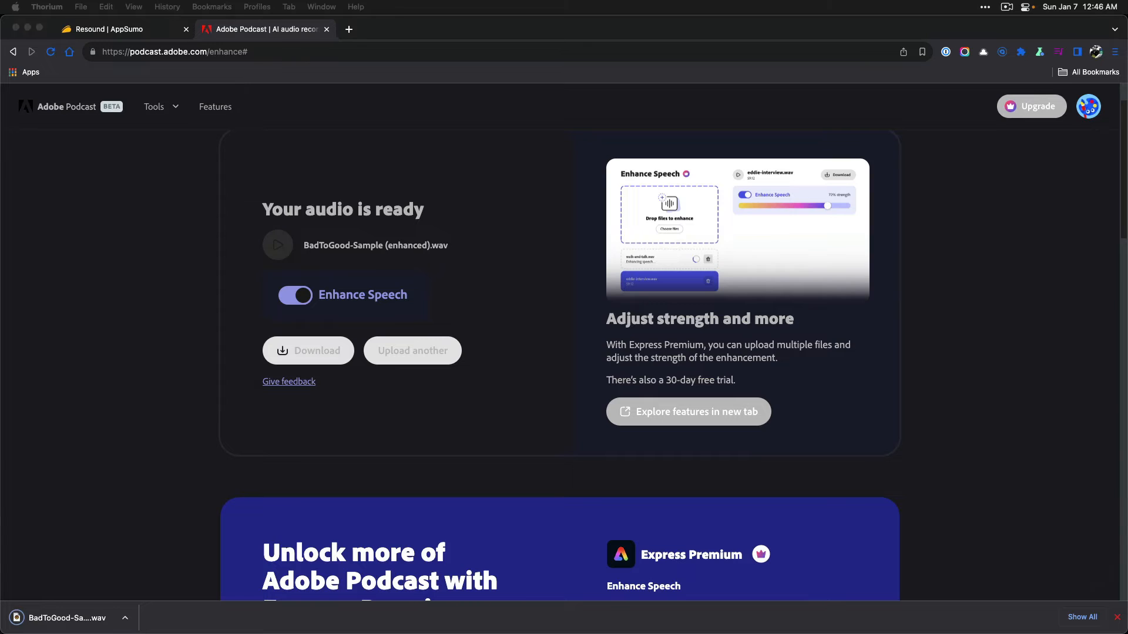
left_click_drag(1126, 144, 404, 127)
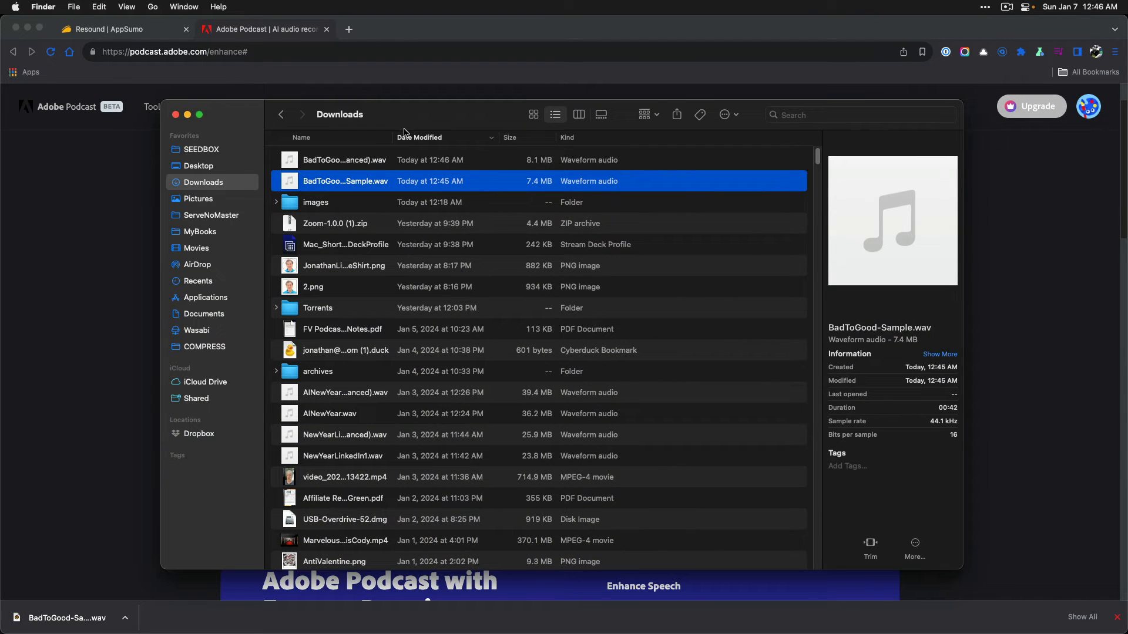
left_click(333, 160)
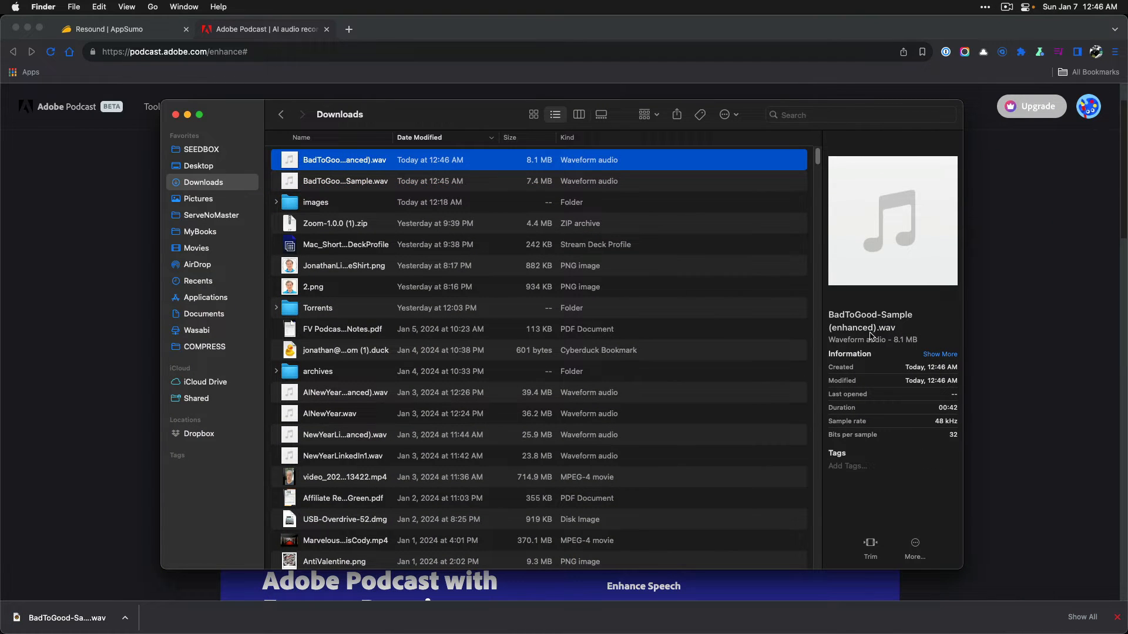
key("super+w")
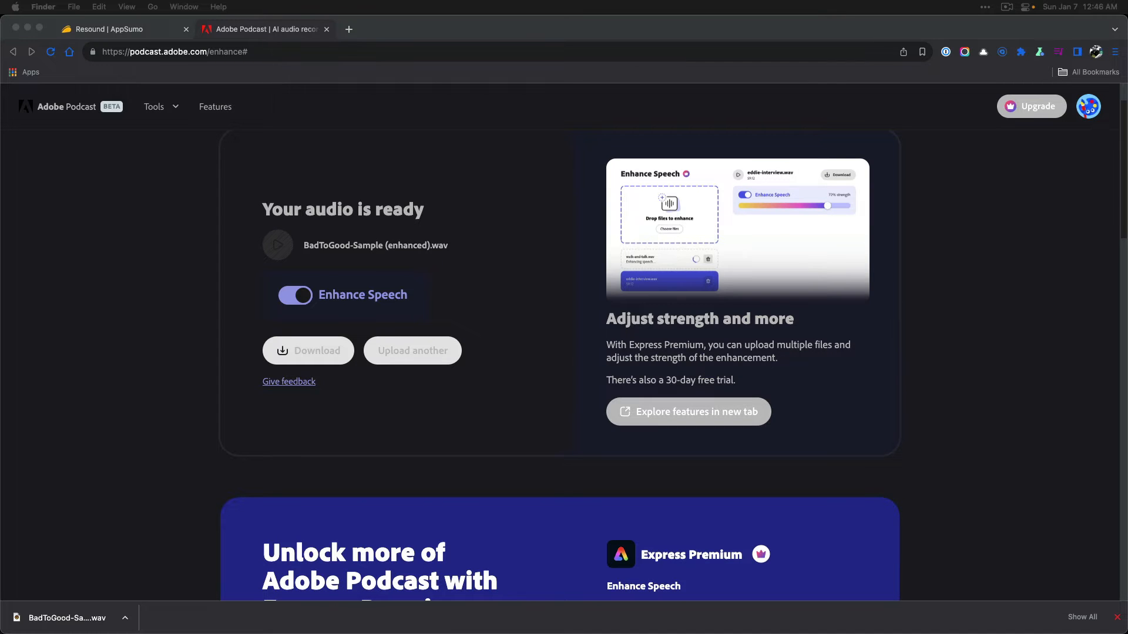
- Bring Resound back into the browser window, close the downloads bar and upload BadToGood-Sample.m4a
left_click(306, 57)
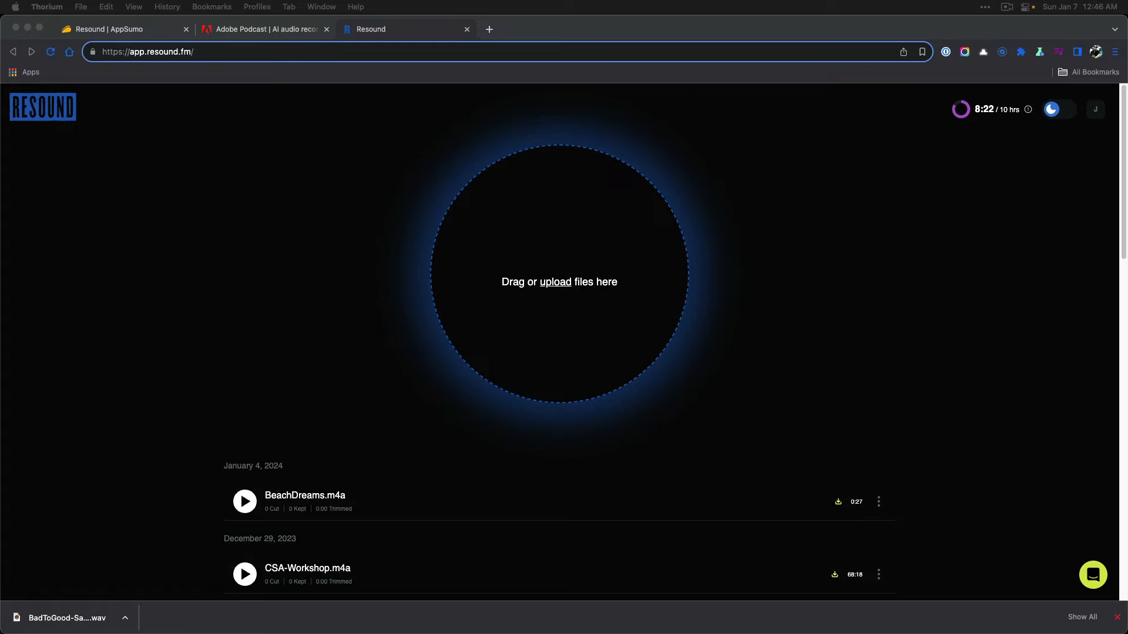
mouse_move(1127, 131)
left_mouse_down()
mouse_move(736, 129)
mouse_move(1127, 127)
left_mouse_up()
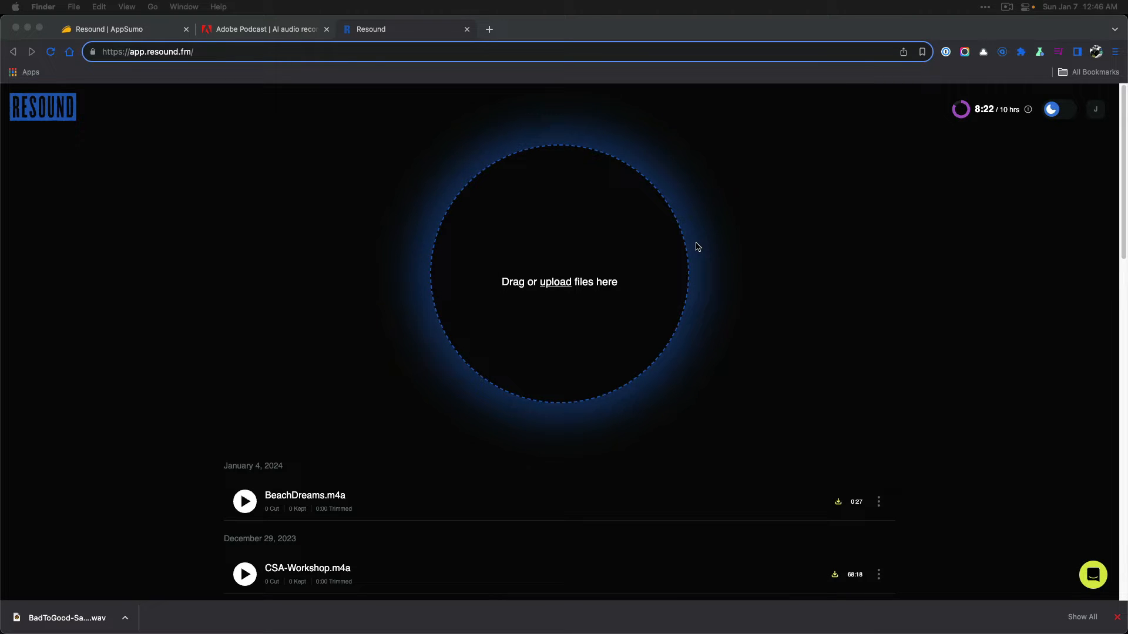
left_click(1117, 617)
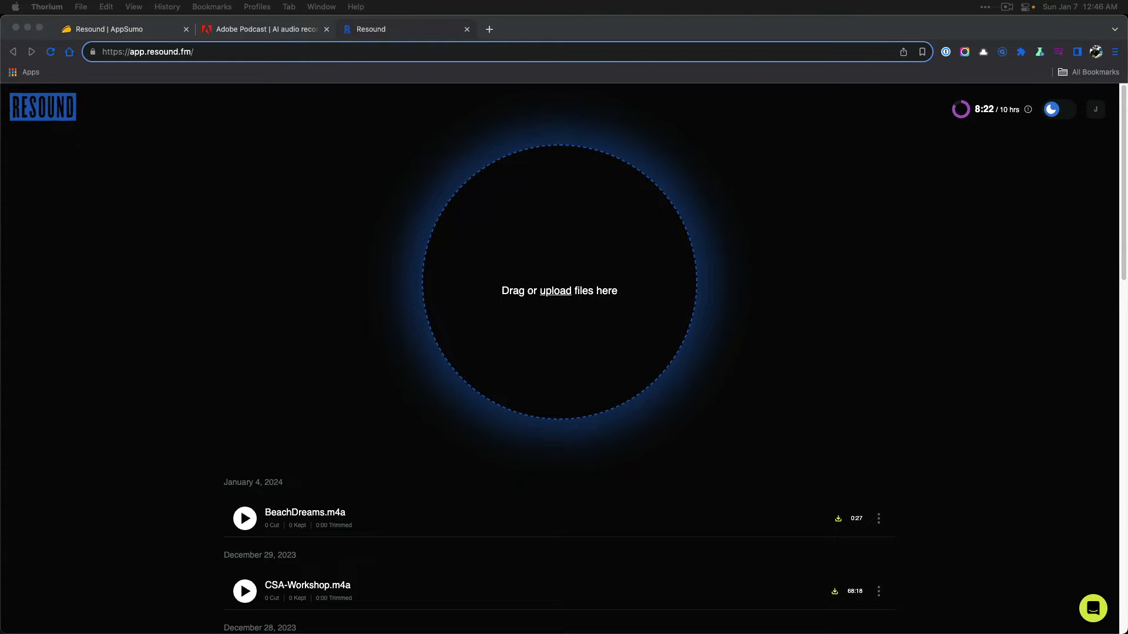
left_click_drag(692, 241, 550, 304)
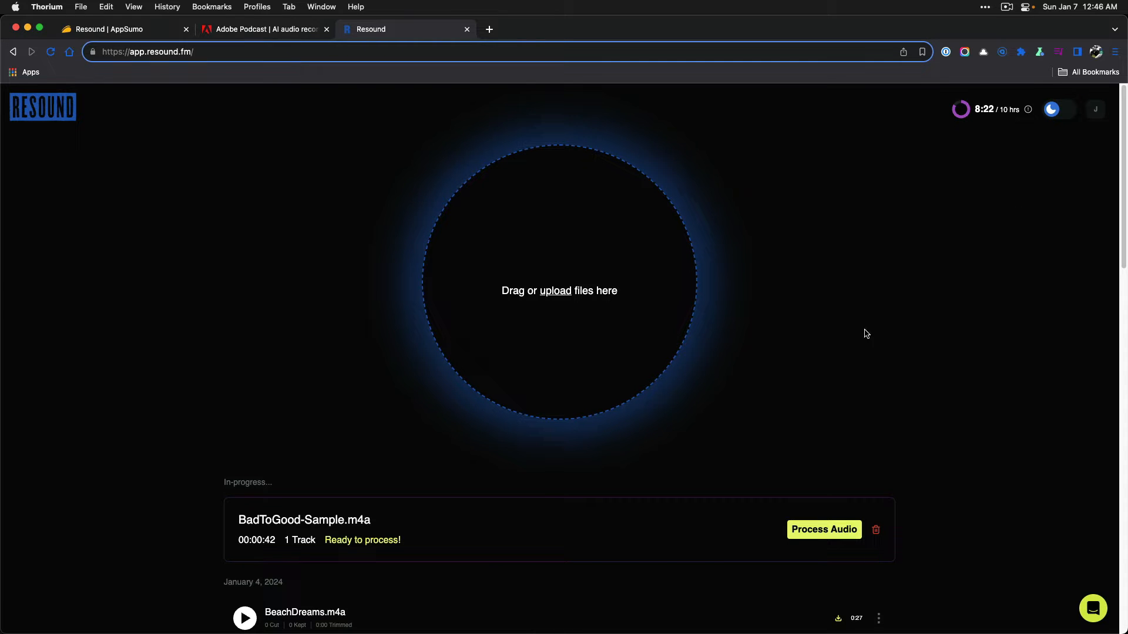
- Process BadToGood-Sample.m4a in Resound, accepting the usage, and open its edits for review
left_click(806, 531)
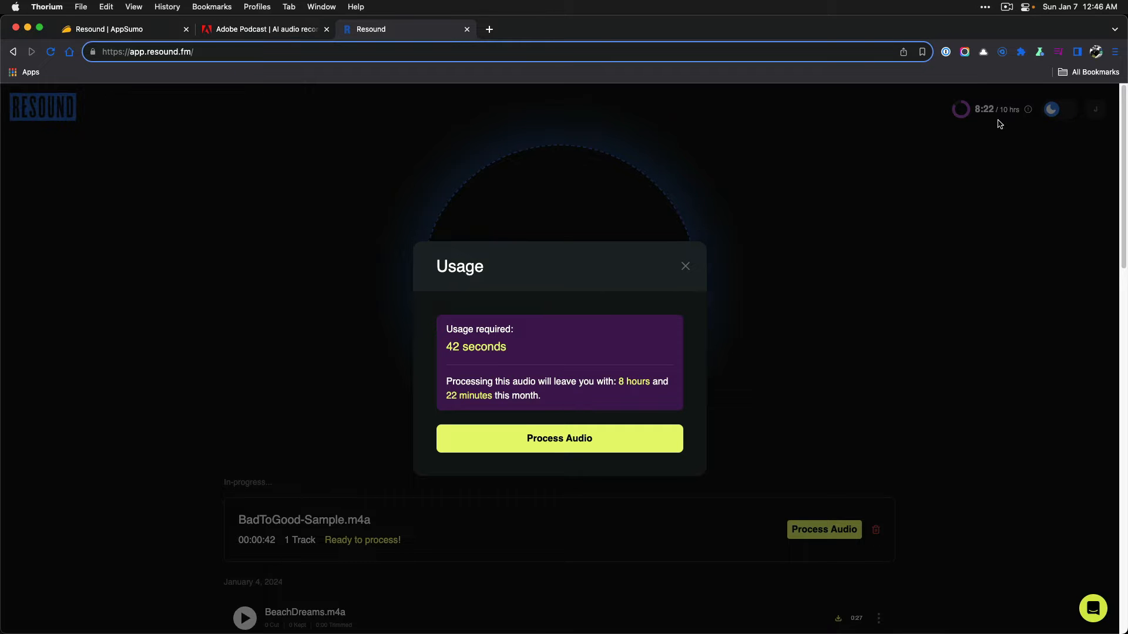
left_click(557, 449)
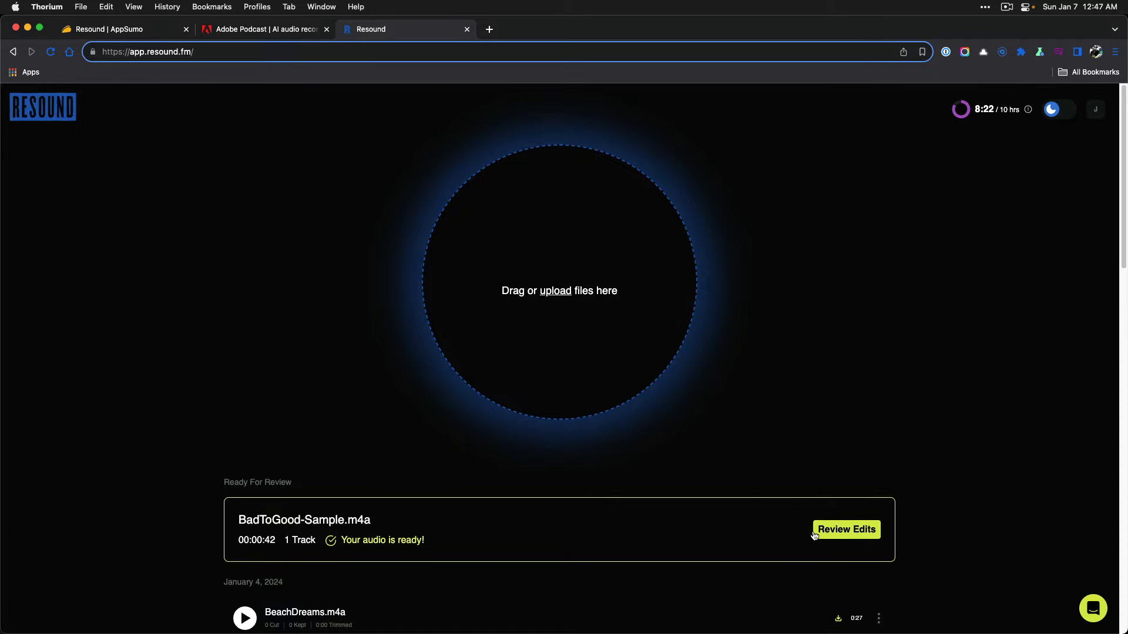
left_click(816, 534)
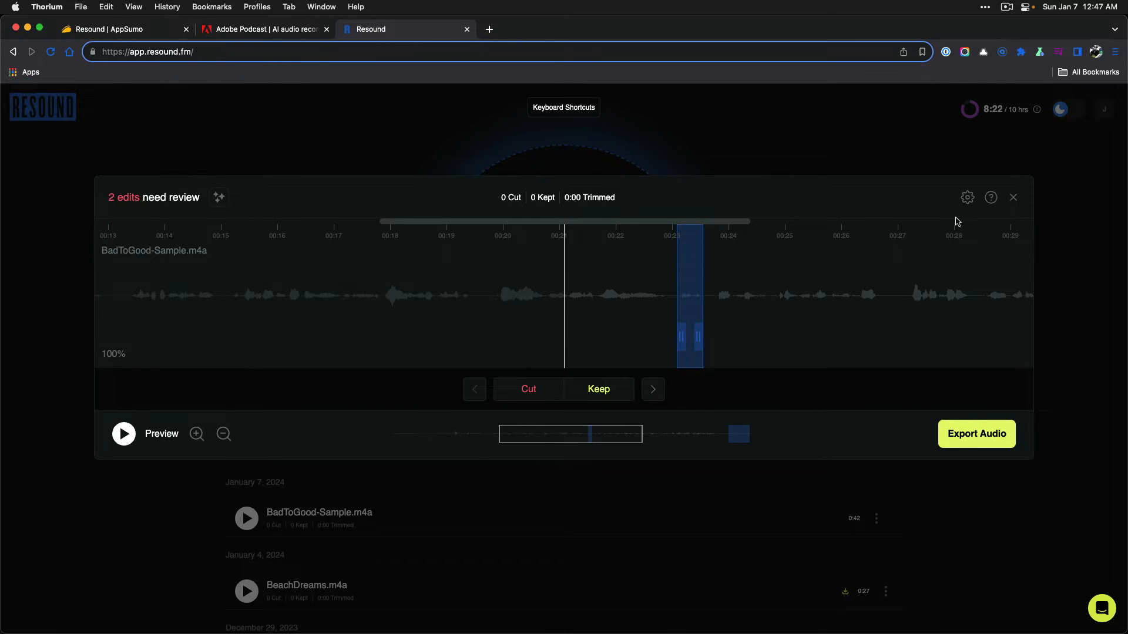
- Turn off Auto-Preview and turn on Enhance Audio in Resound's editor settings, and apply the changes
left_click(967, 200)
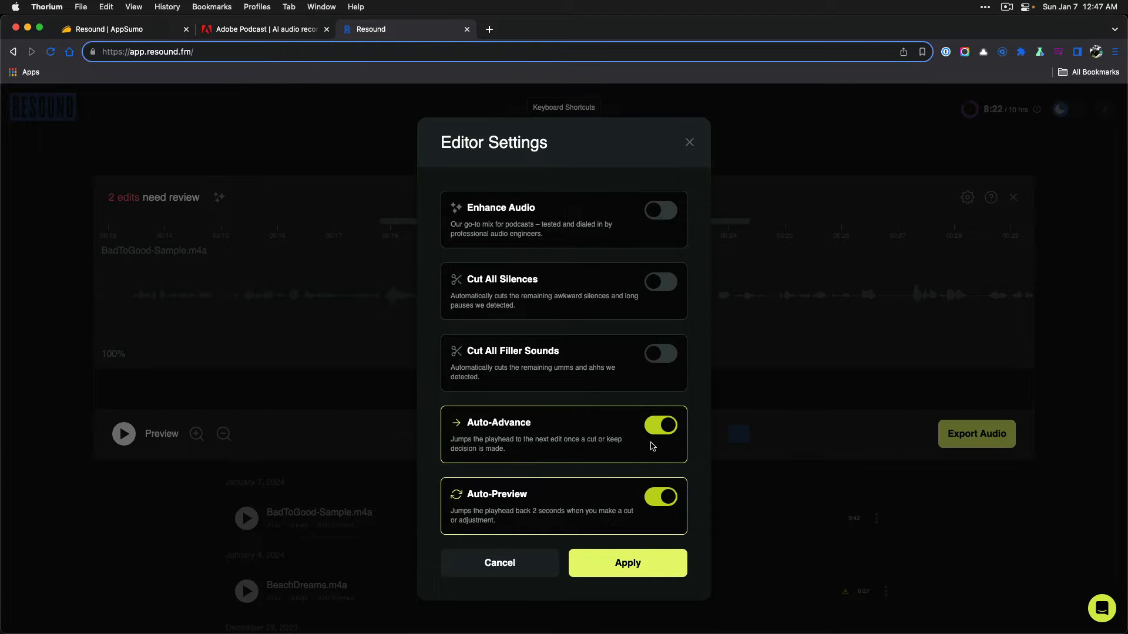
left_click(656, 497)
left_click(661, 426)
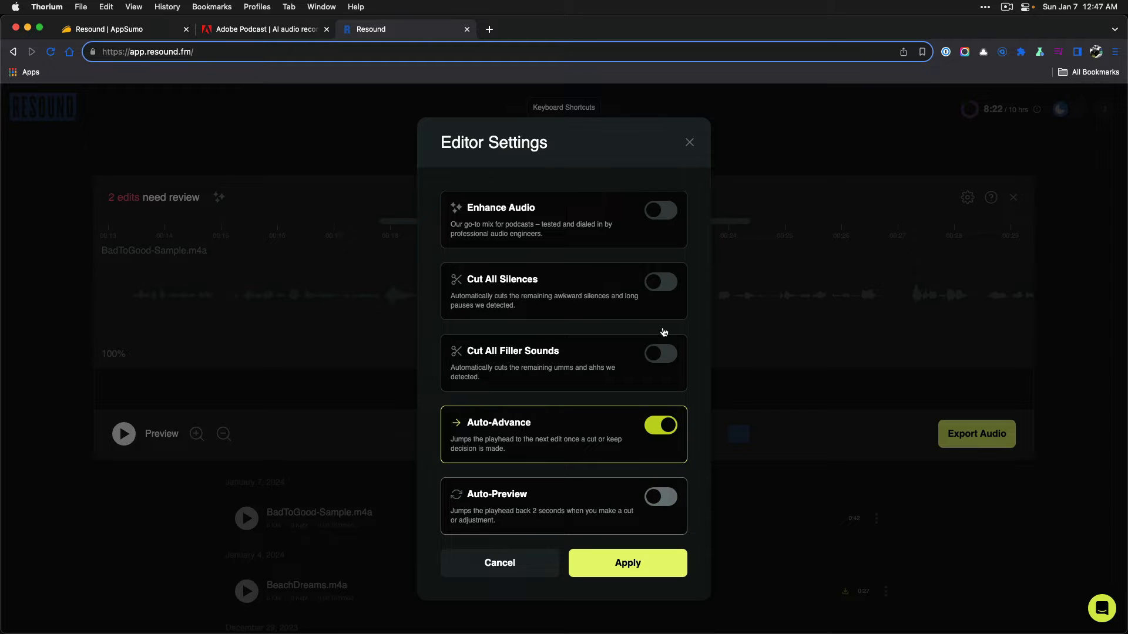
left_click(658, 212)
left_click(662, 564)
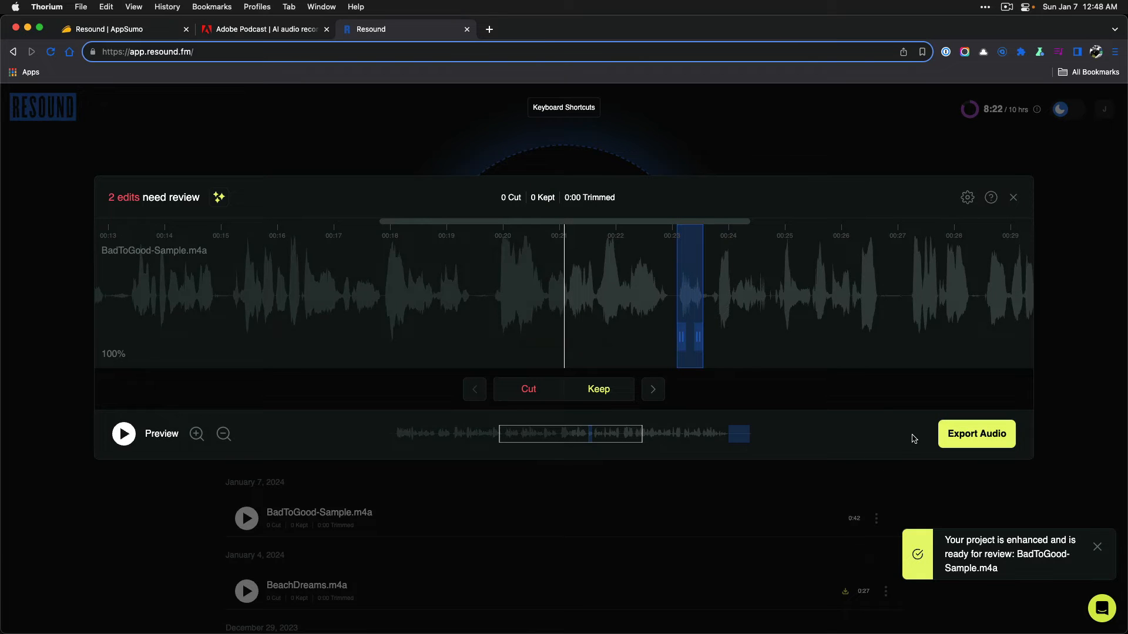
- Export the enhanced audio as .wav, unpack the downloaded BadToGood-Sample.zip and move the resulting Finder window aside
left_click(946, 433)
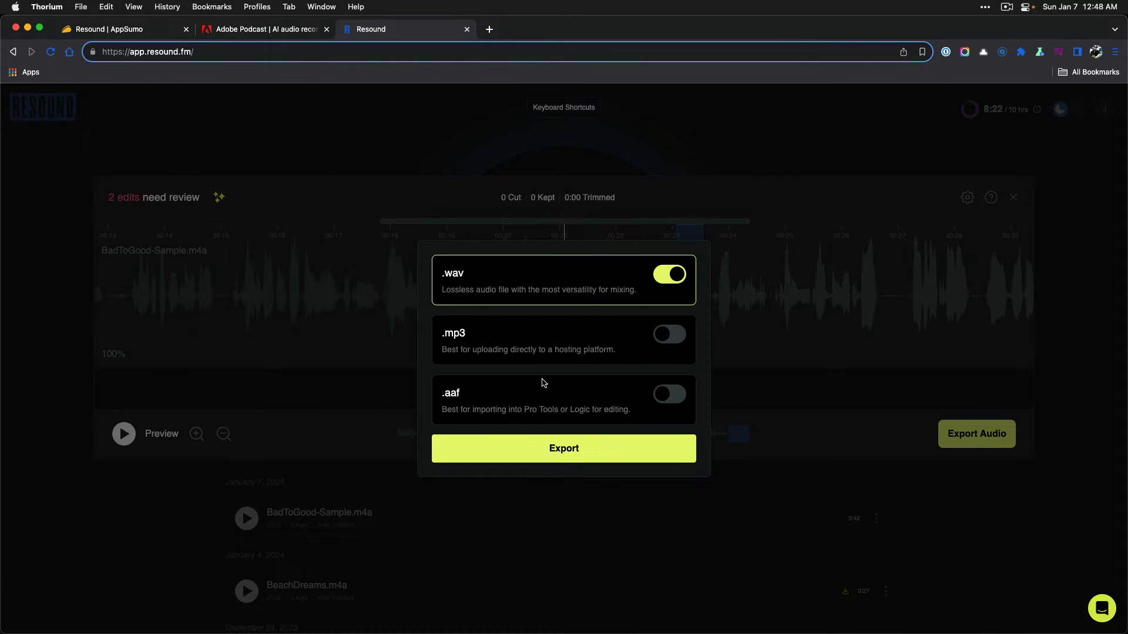
left_click(559, 452)
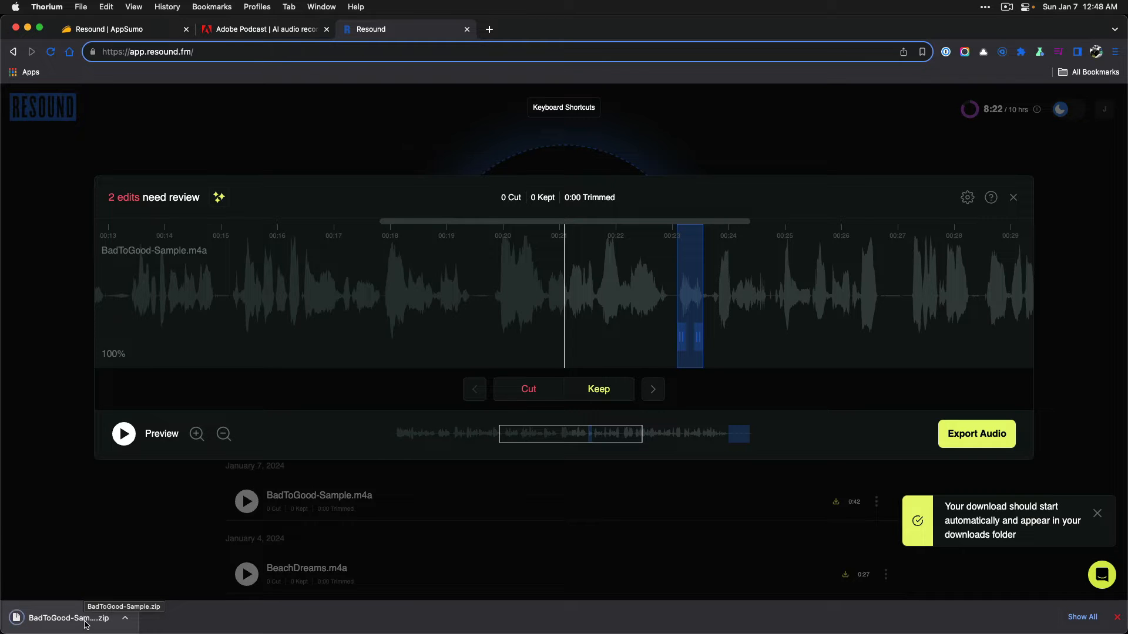
left_click(96, 628)
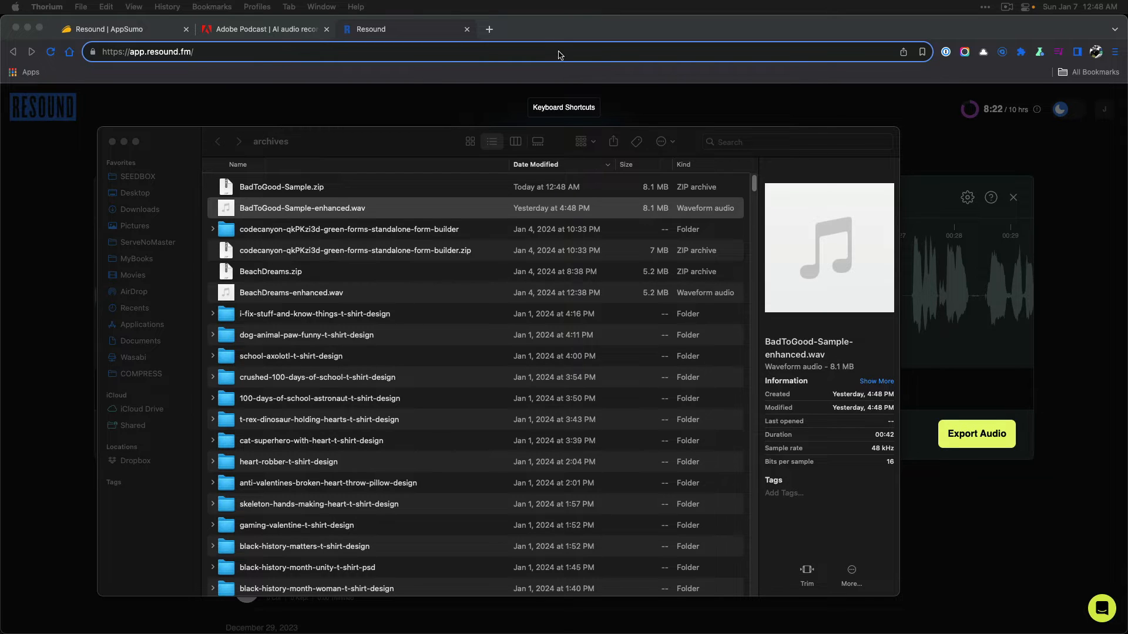
left_click_drag(381, 134, 1127, 72)
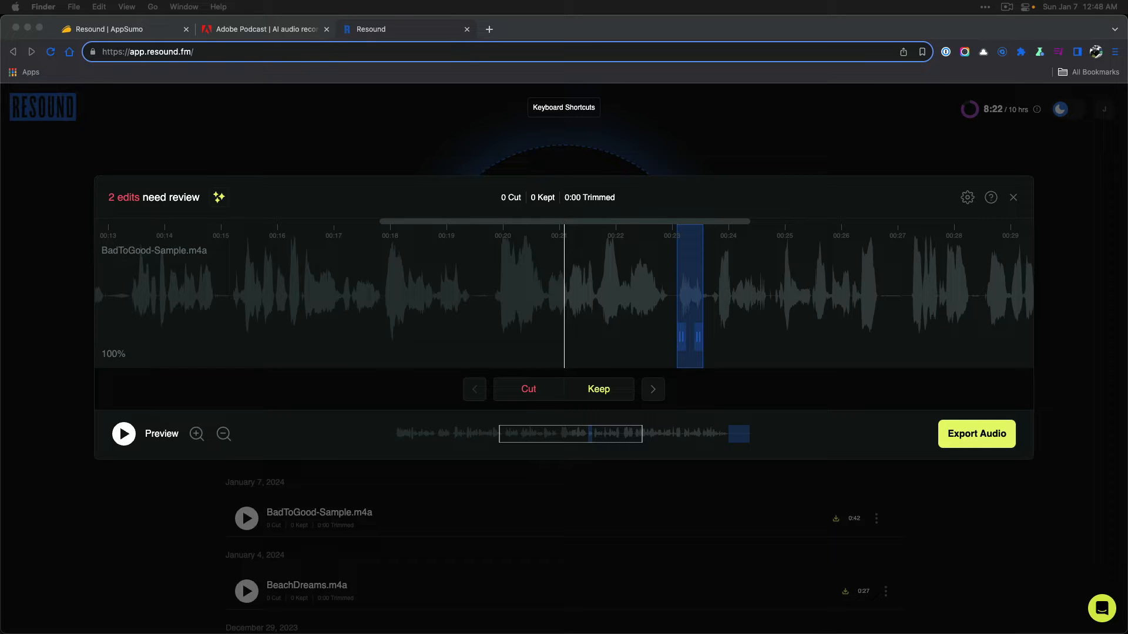
- Switch to Descript, dismiss the SquadCast promotion and create a new video project
left_click(627, 606)
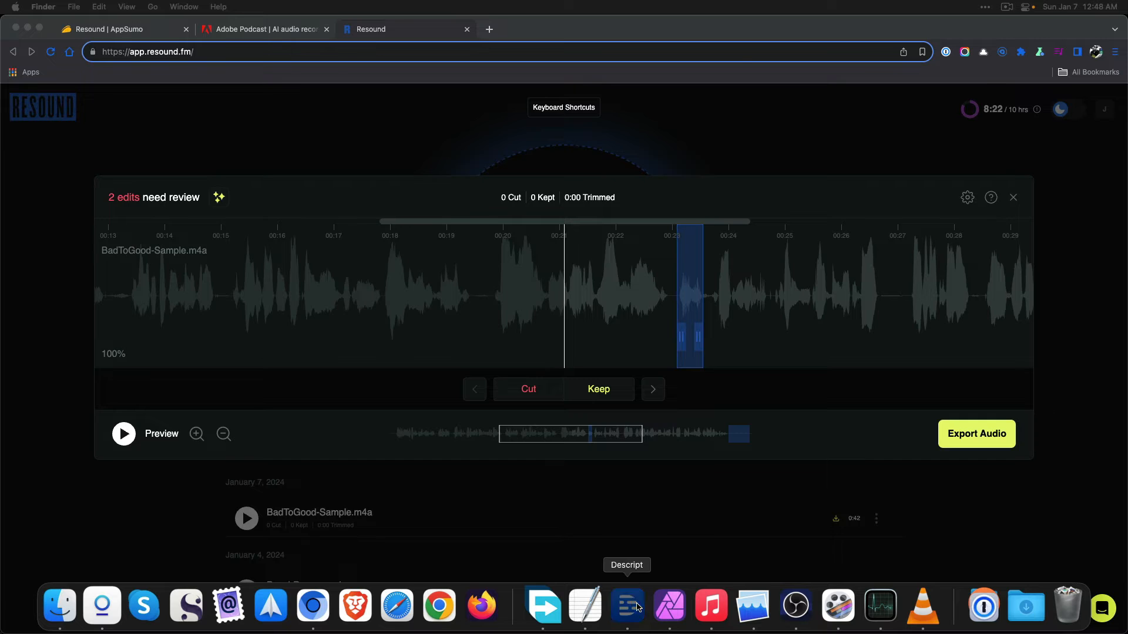
left_click(74, 28)
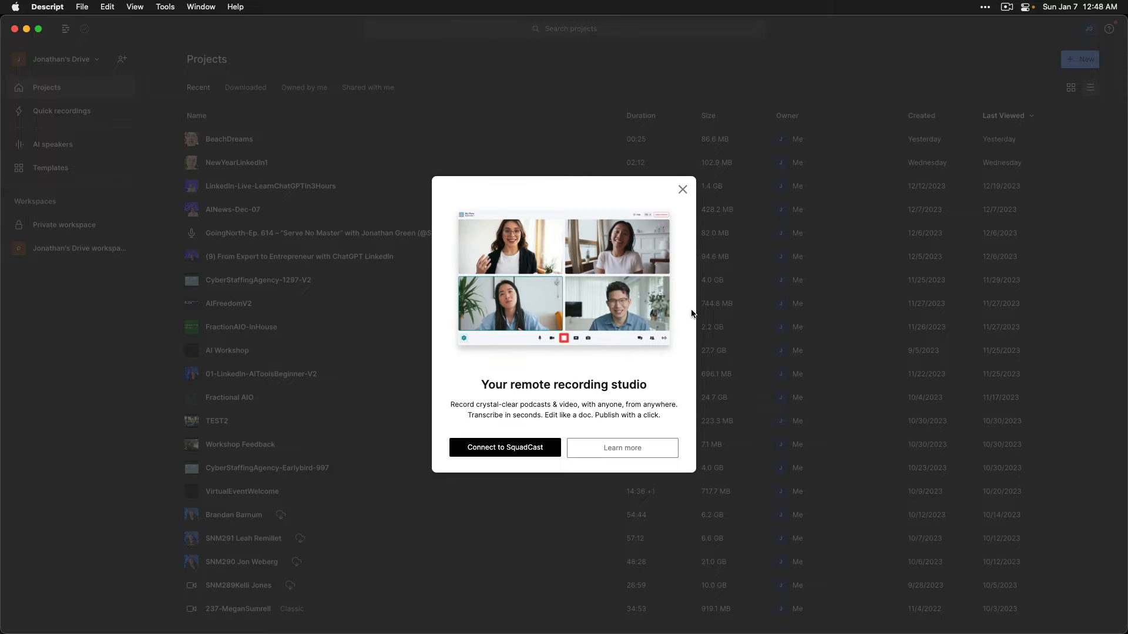
left_click(682, 189)
left_click(1073, 59)
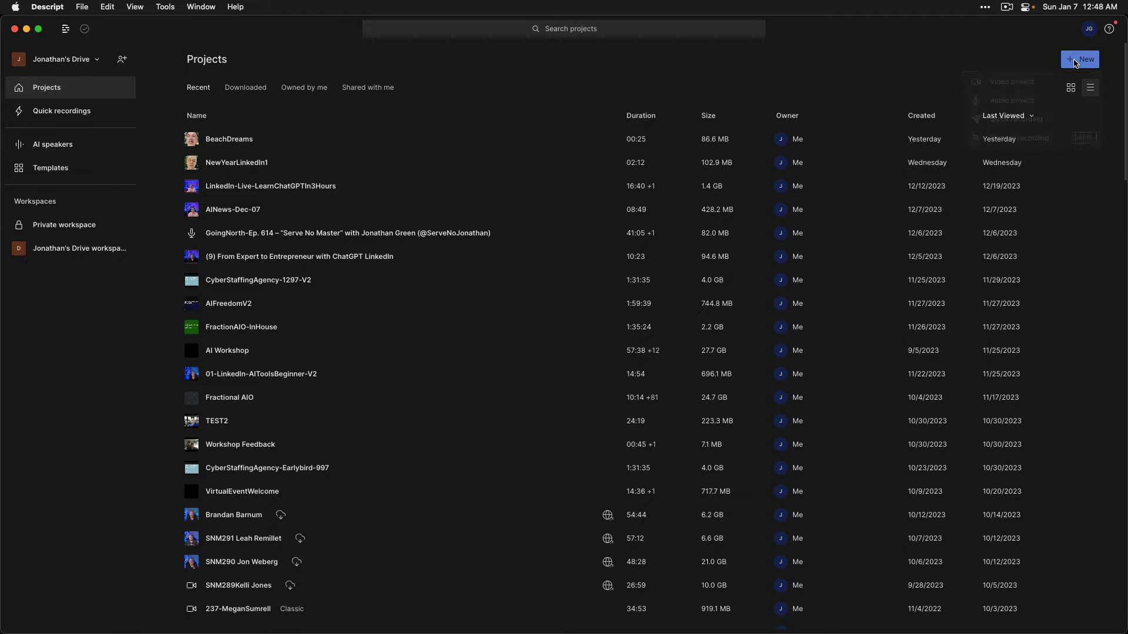
left_click(1019, 86)
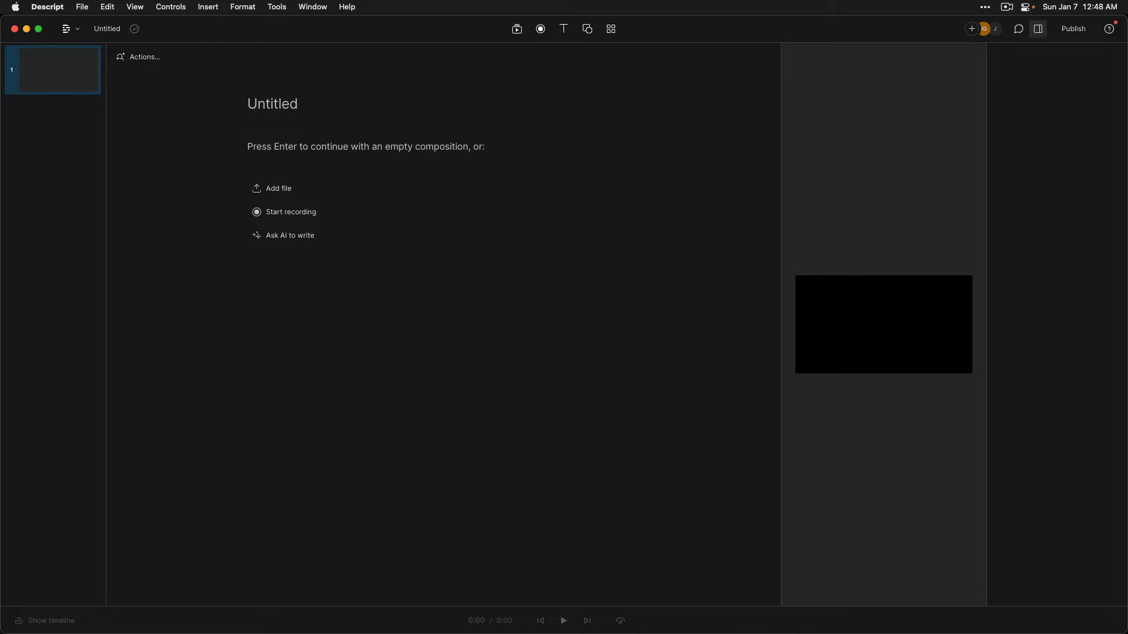
- Add BadToGood-Sample.mp4 to the project and transcribe it in English with one speaker, assigning the existing AI speaker's name
left_click_drag(989, 178, 329, 159)
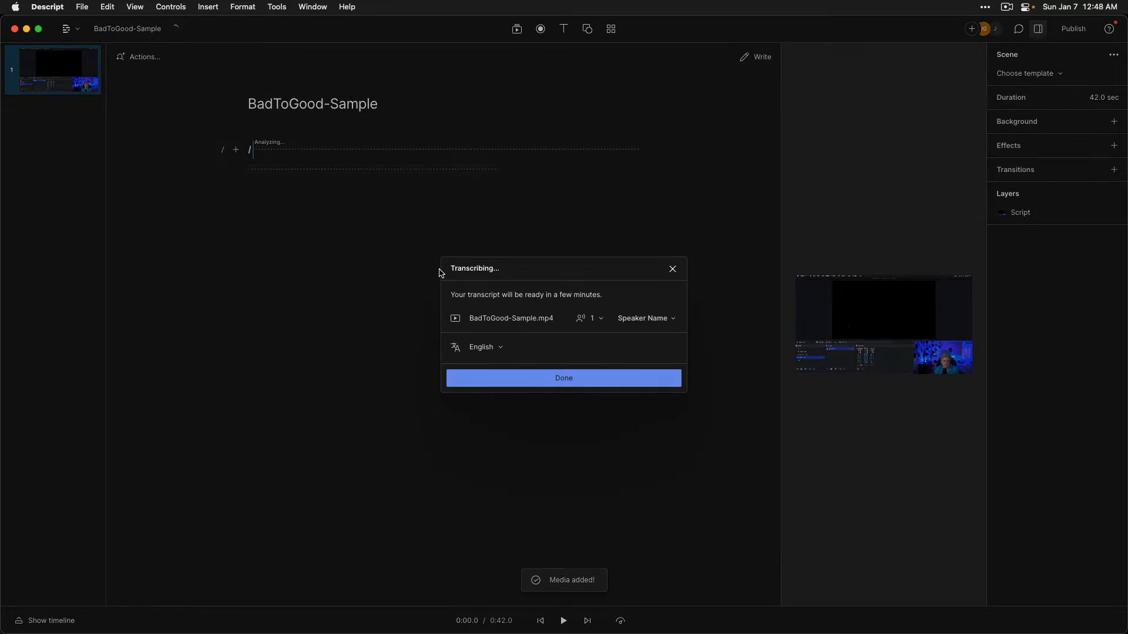
left_click(649, 318)
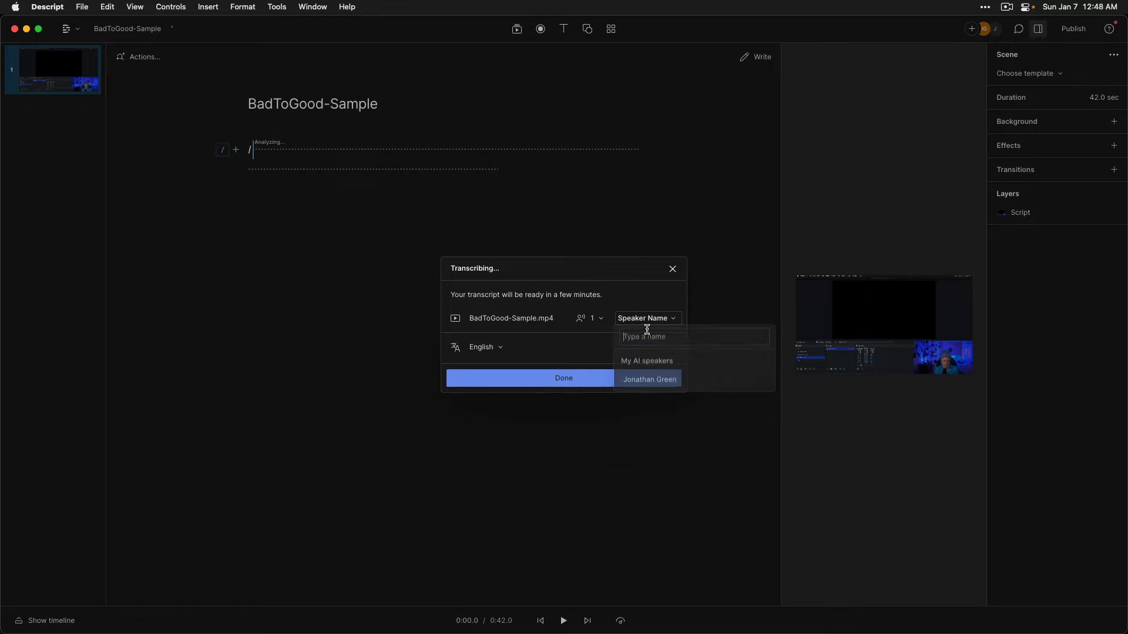
left_click(650, 380)
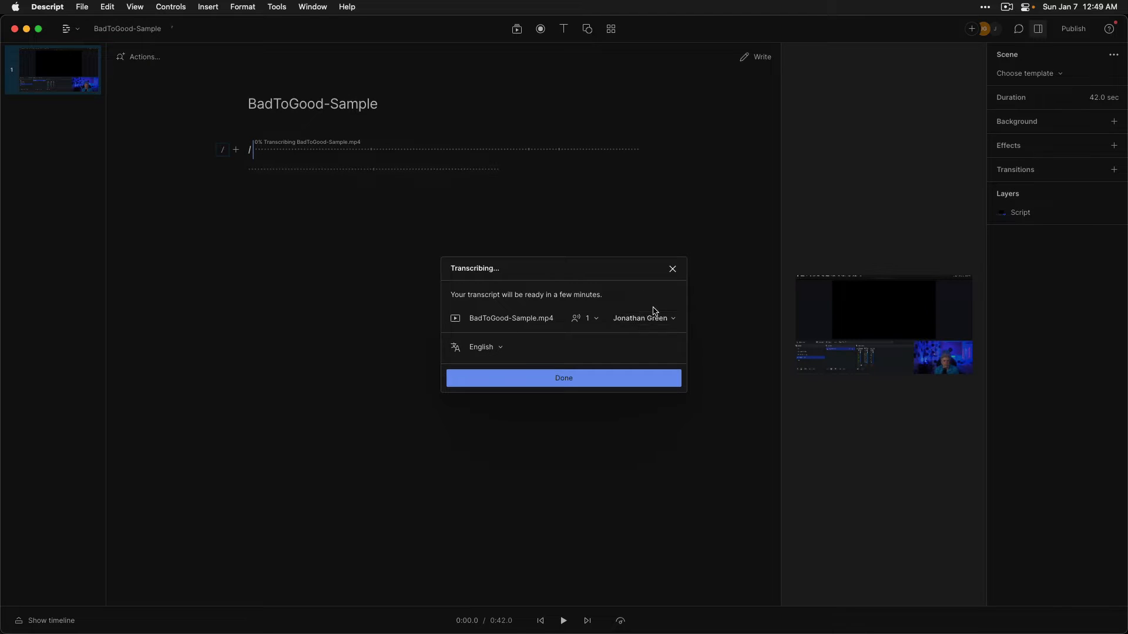
left_click(570, 379)
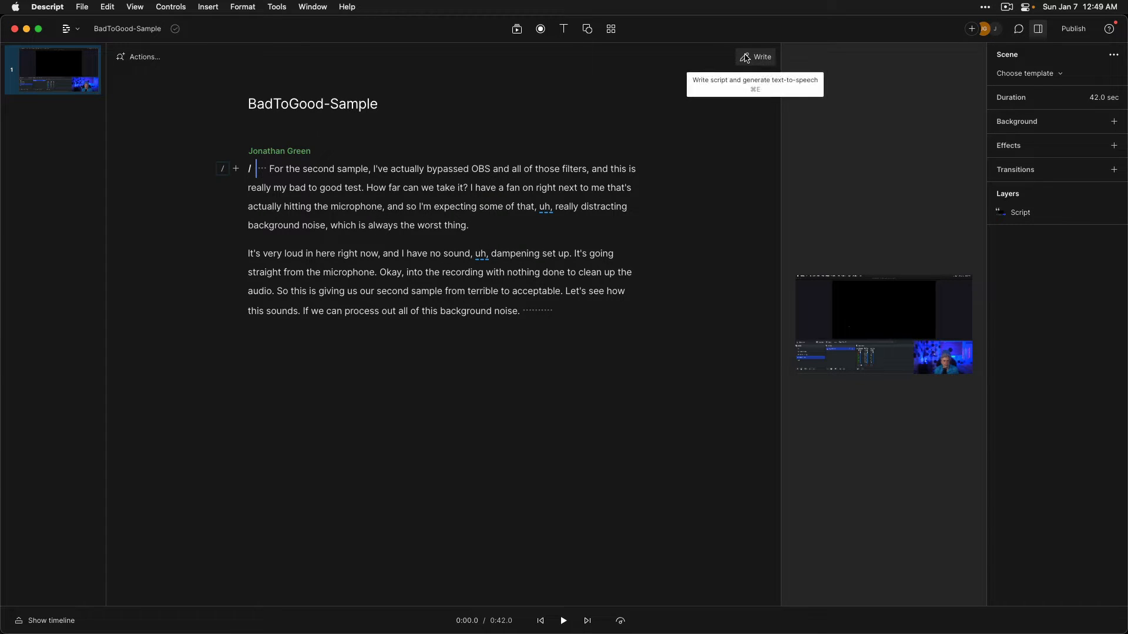
- Select the entire BadToGood-Sample script and enable the Studio Sound audio effect for it
left_click(138, 60)
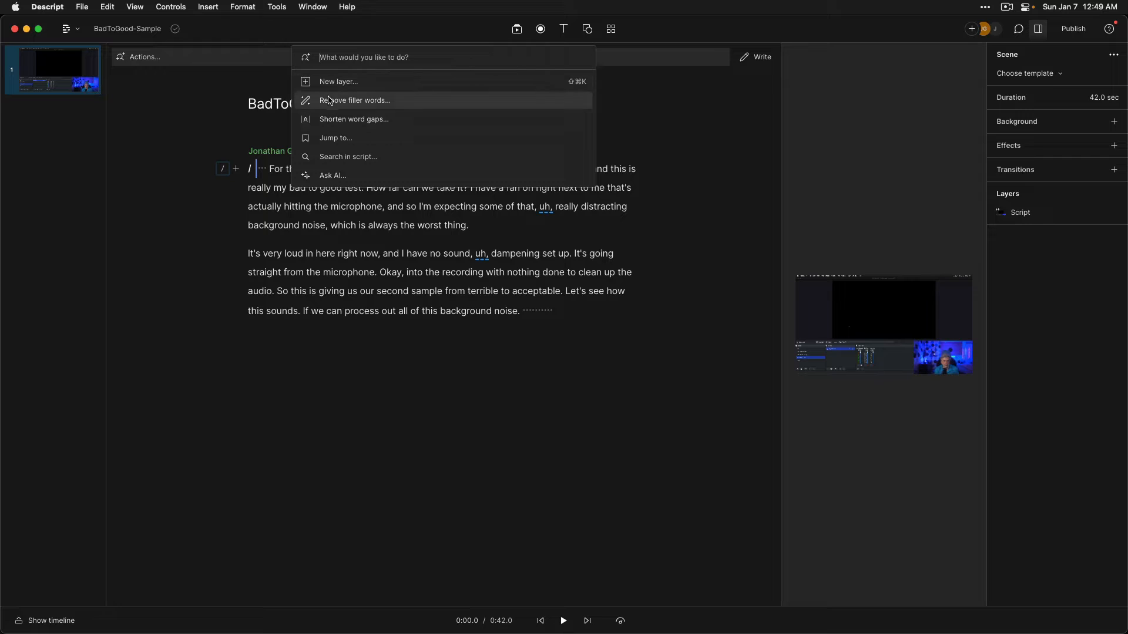
left_click(301, 357)
left_click(493, 311)
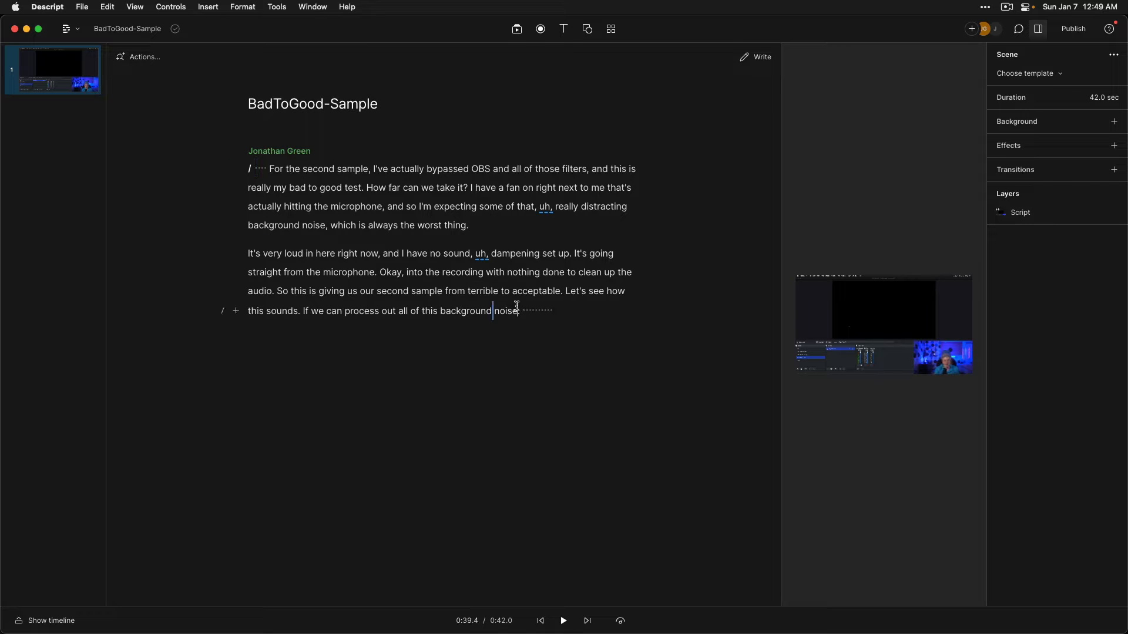
key("super+a")
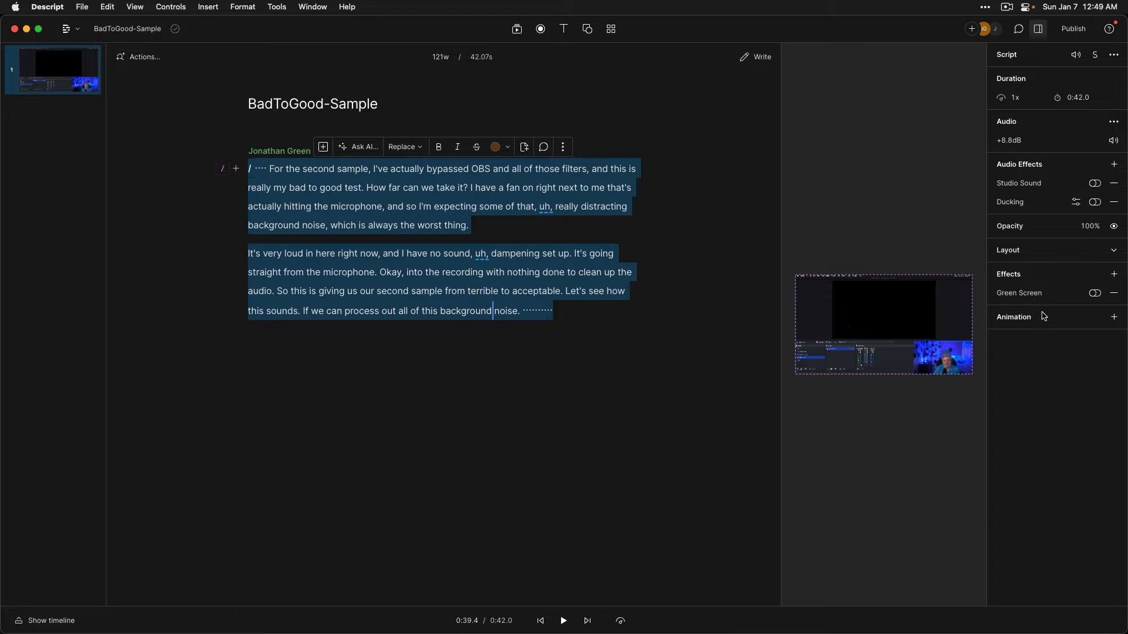
left_click(1114, 275)
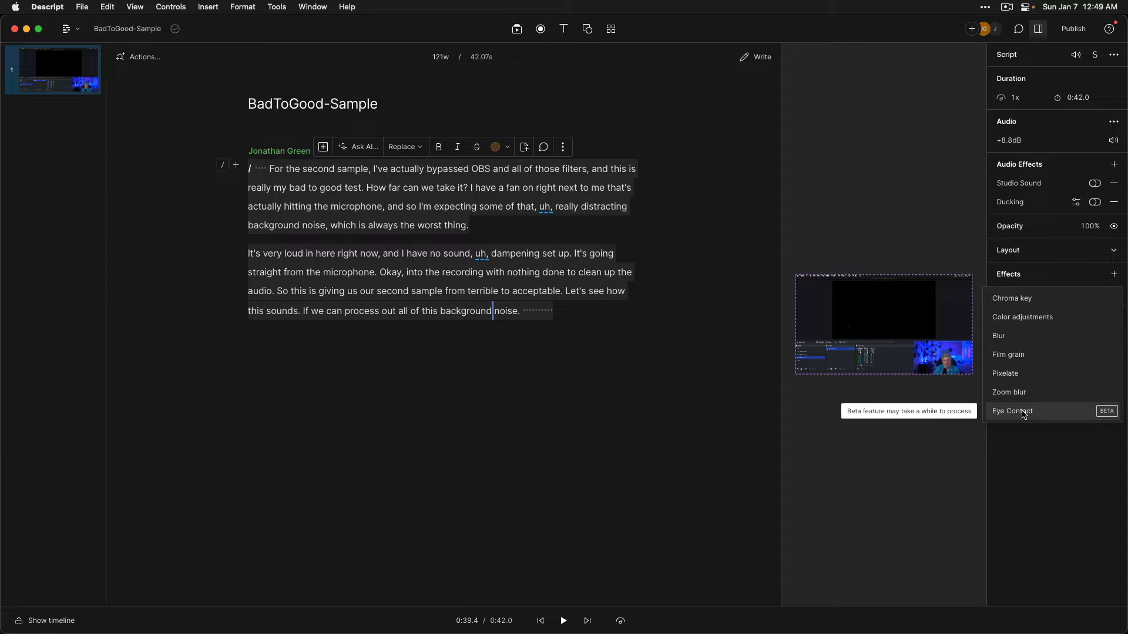
left_click(1020, 453)
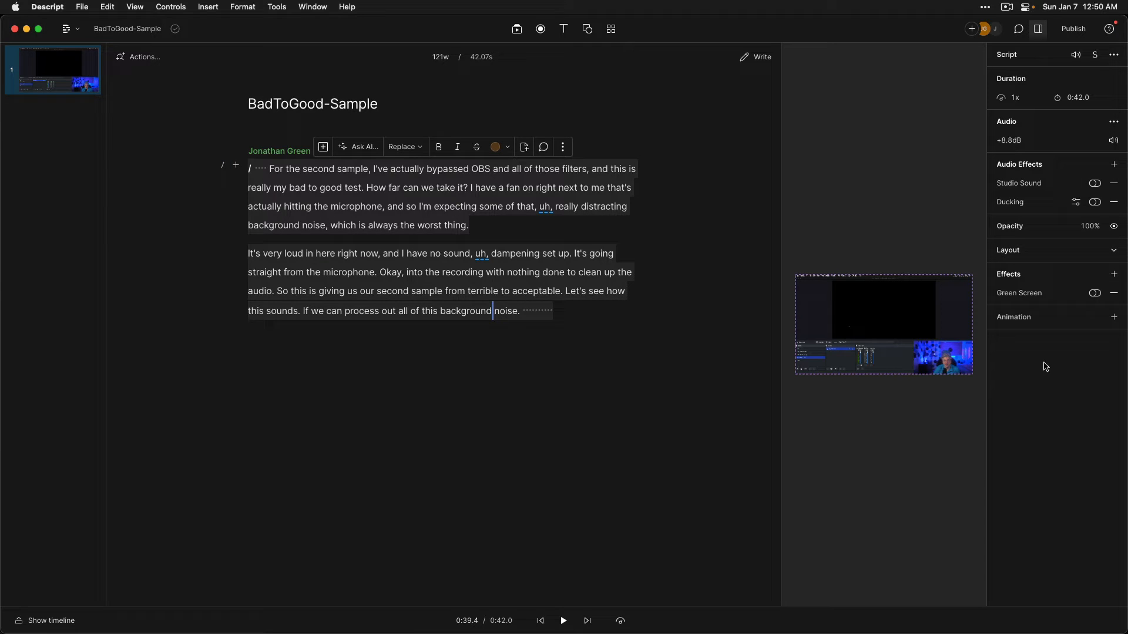
left_click(1095, 184)
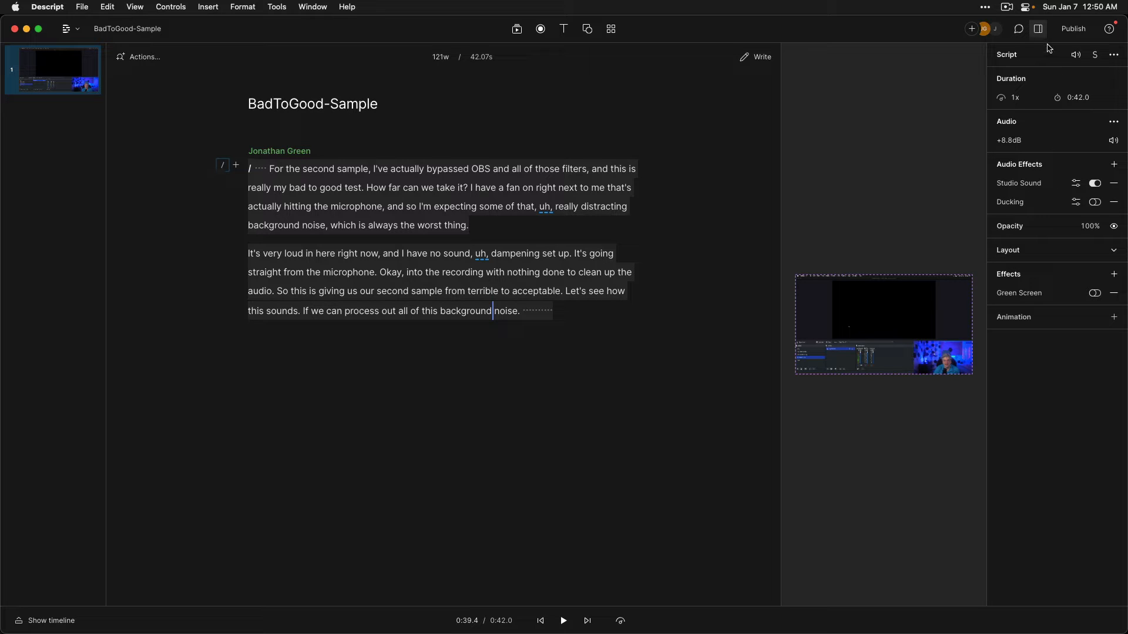
- Export the Studio Sound version as a video named BadToGood-Sample-DESCRIPT.mp4 in the Documents folder
left_click(1070, 33)
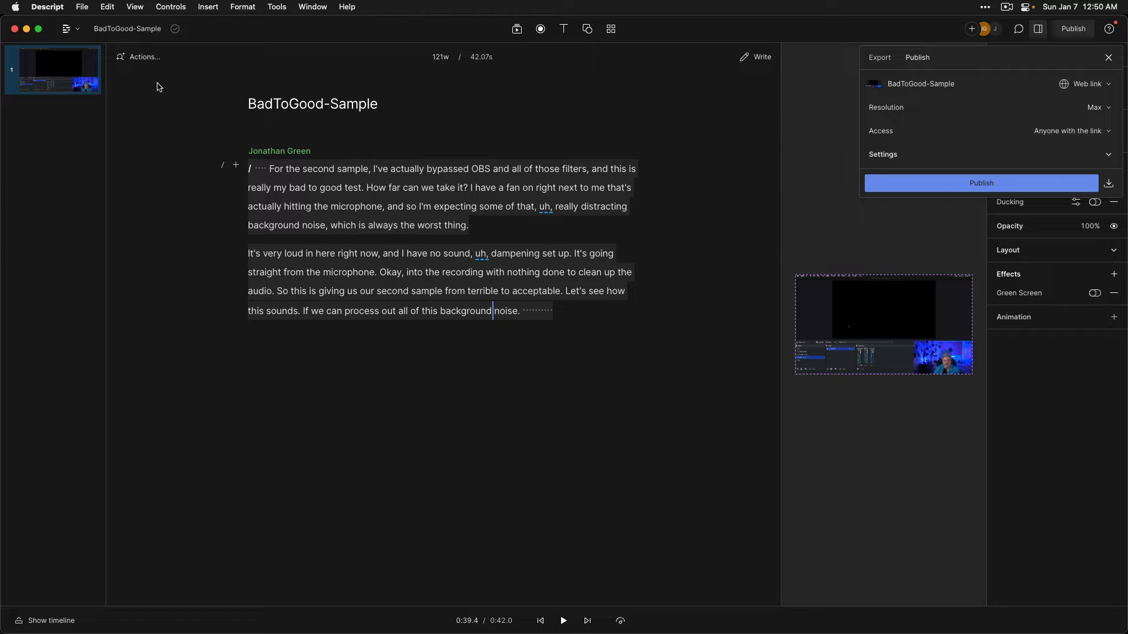
left_click(886, 60)
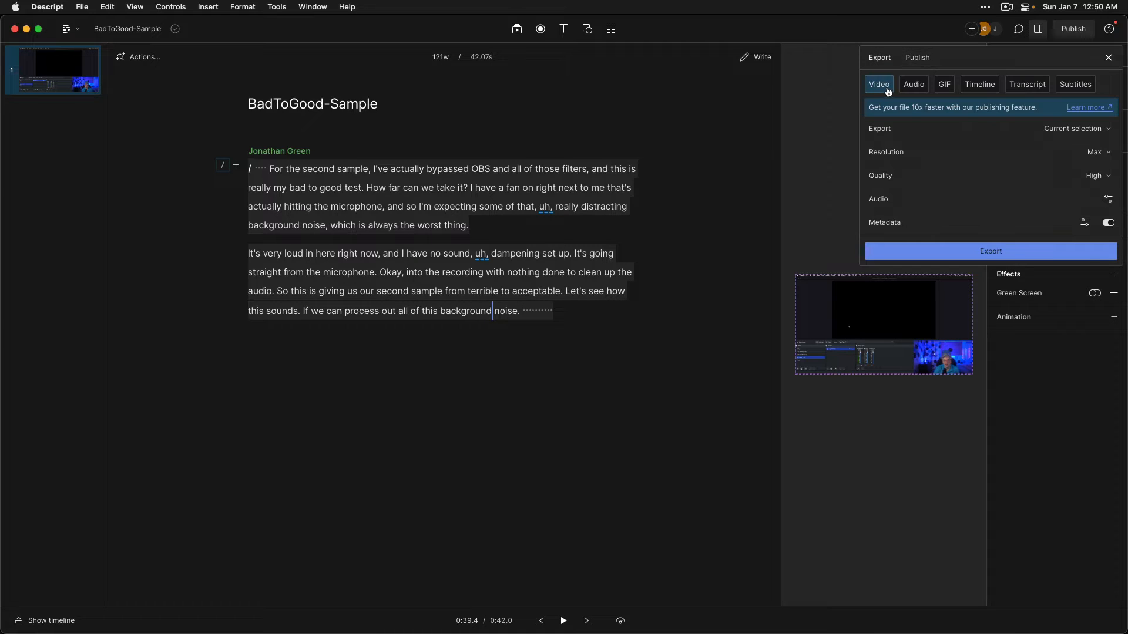
left_click(995, 253)
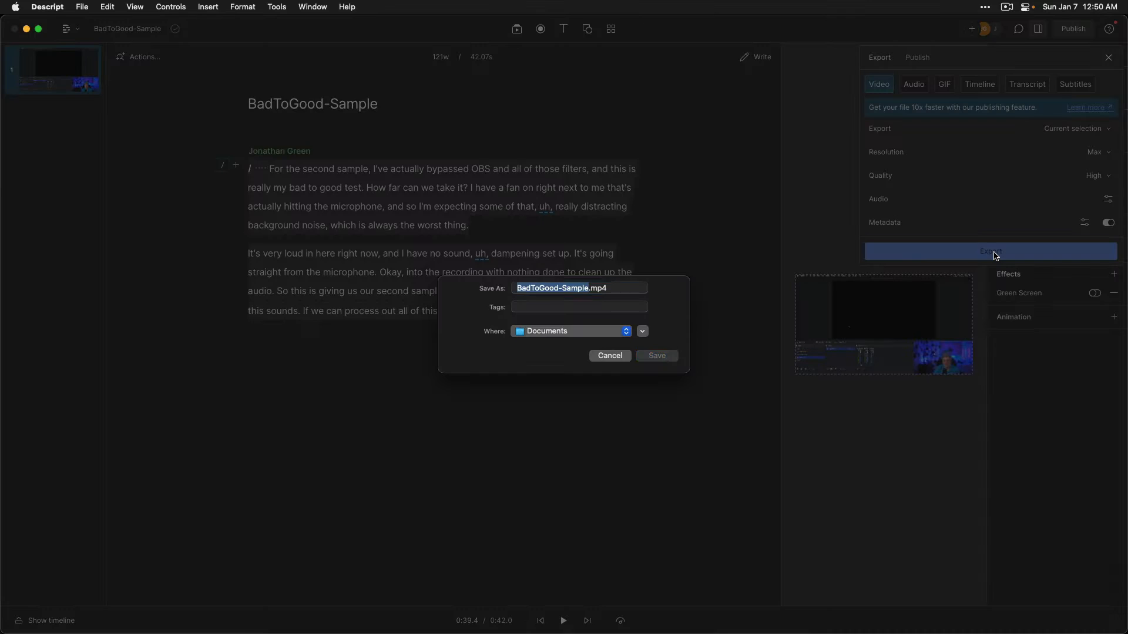
left_click(588, 289)
type("-DESCRITP")
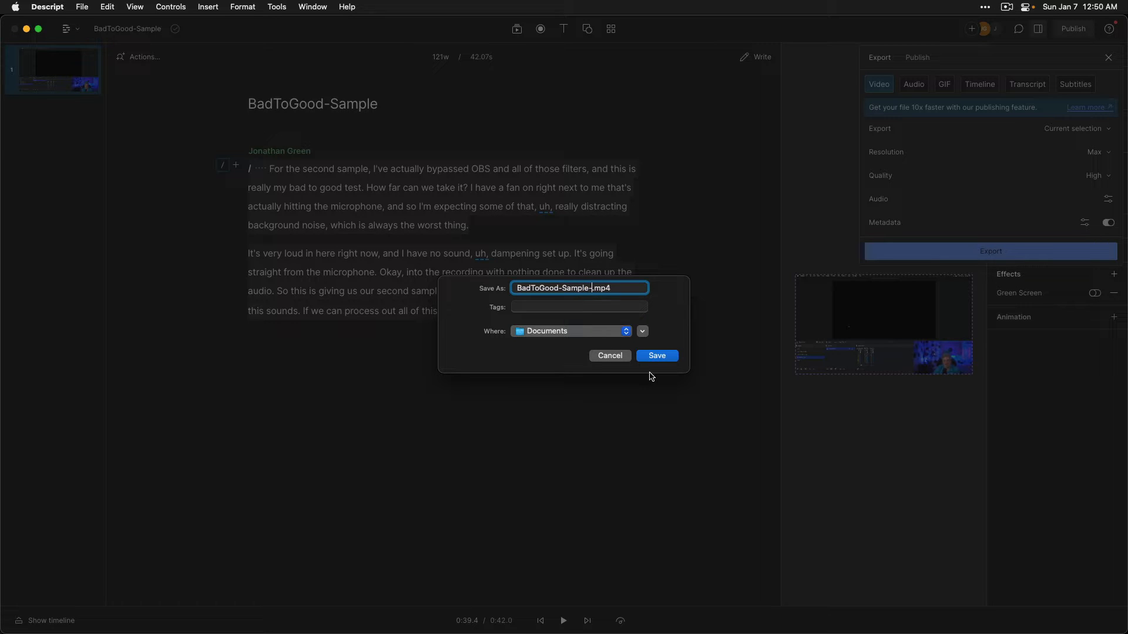
key("BackSpace")
key("BackSpace")
type("PT")
left_click(674, 356)
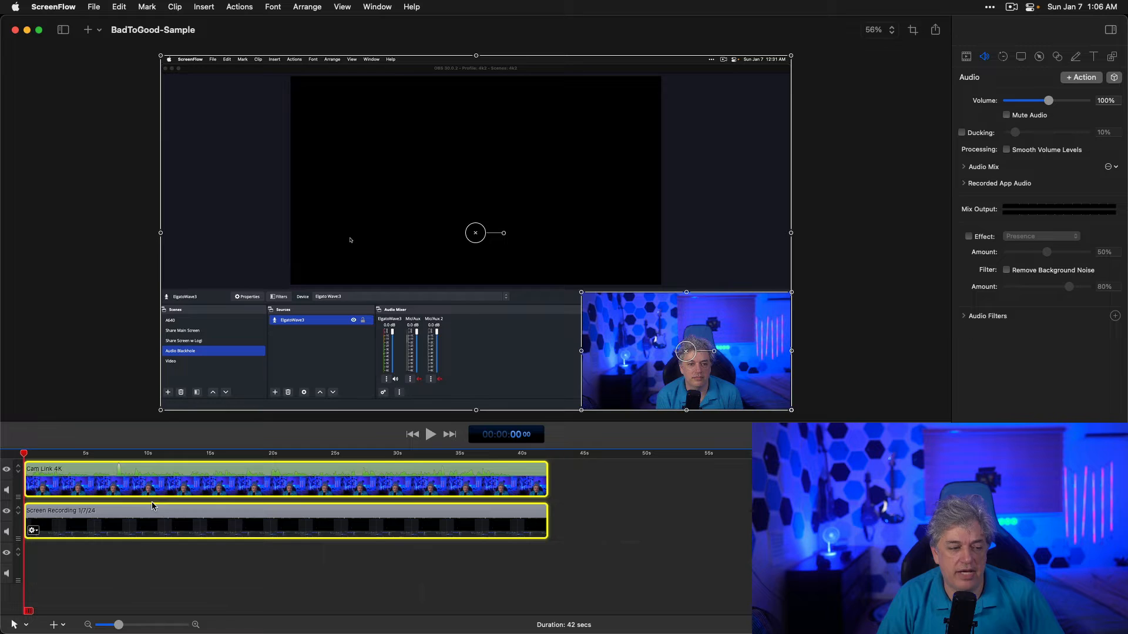
- In ScreenFlow, shift both clips down one track and place BadToGood-Sample (enhanced).wav from Downloads above them, aligned to the timeline start
left_click_drag(172, 478, 171, 505)
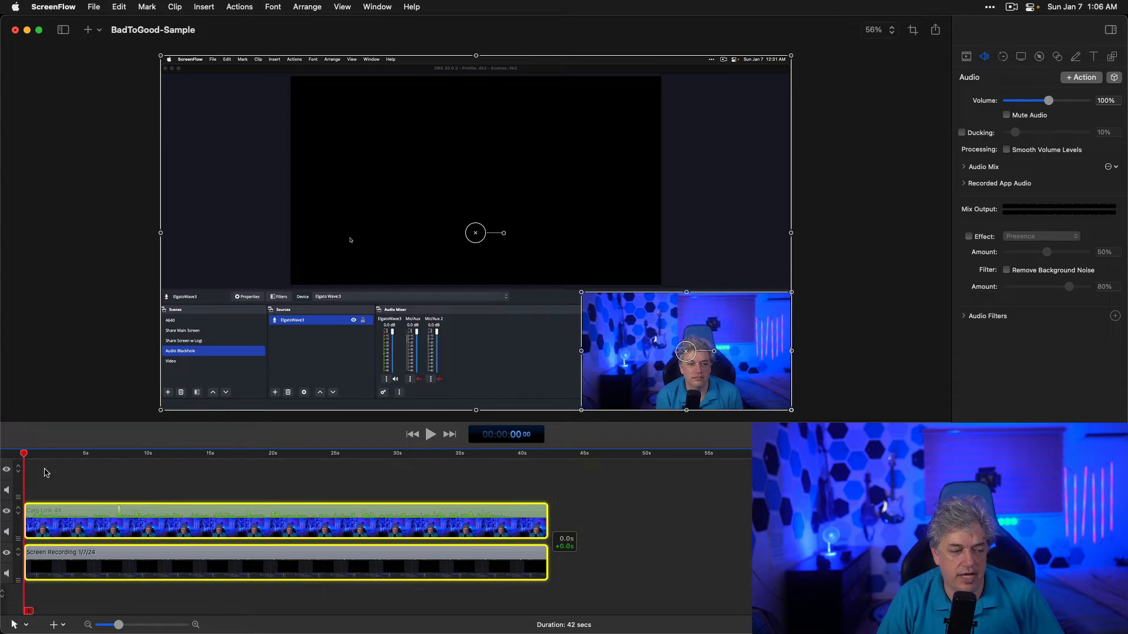
left_click(93, 479)
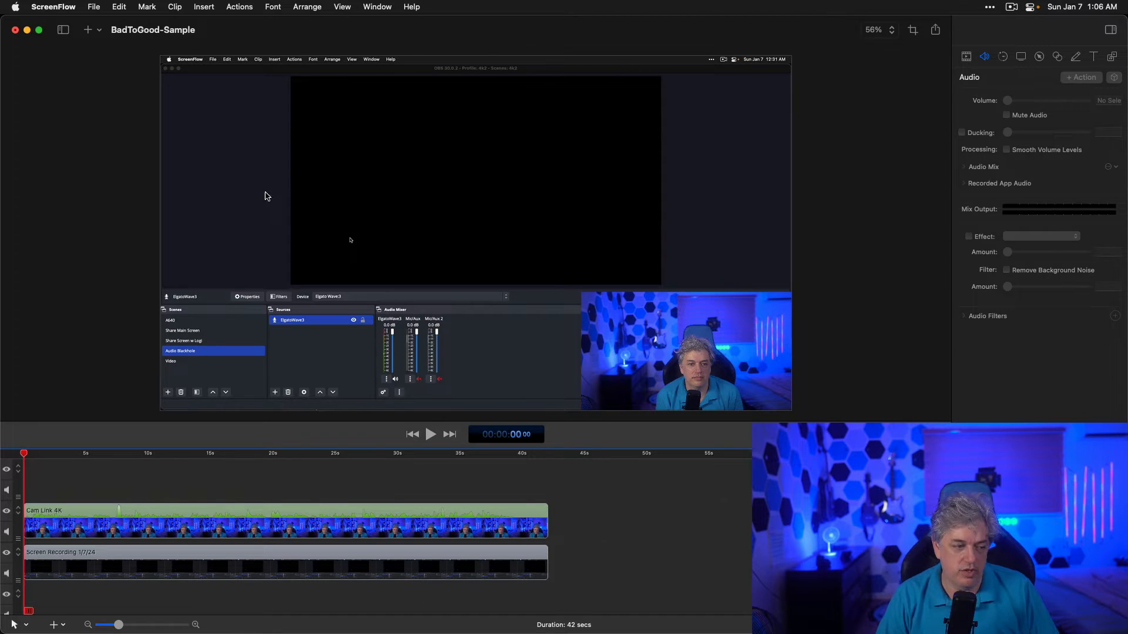
key("super+Tab")
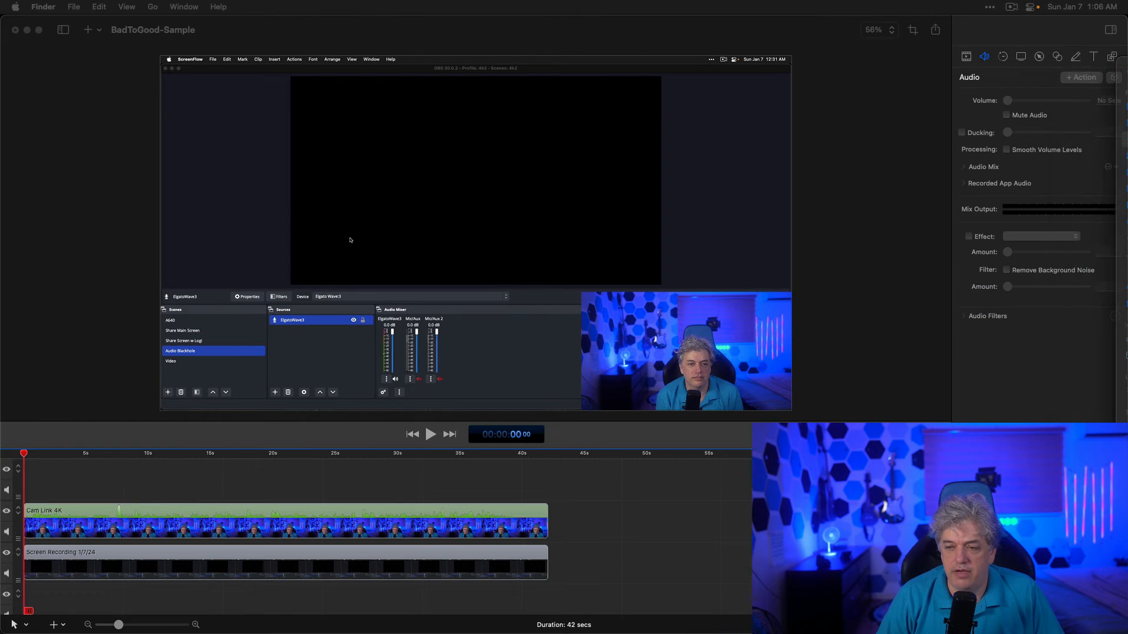
left_click_drag(1127, 83, 745, 106)
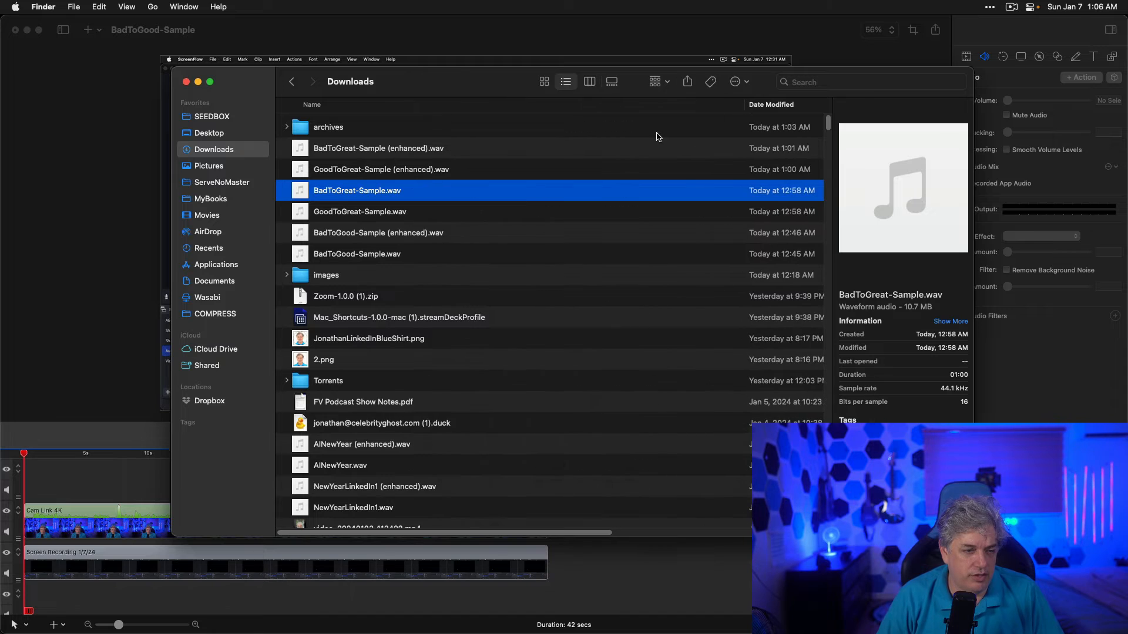
left_click(388, 256)
left_click(387, 235)
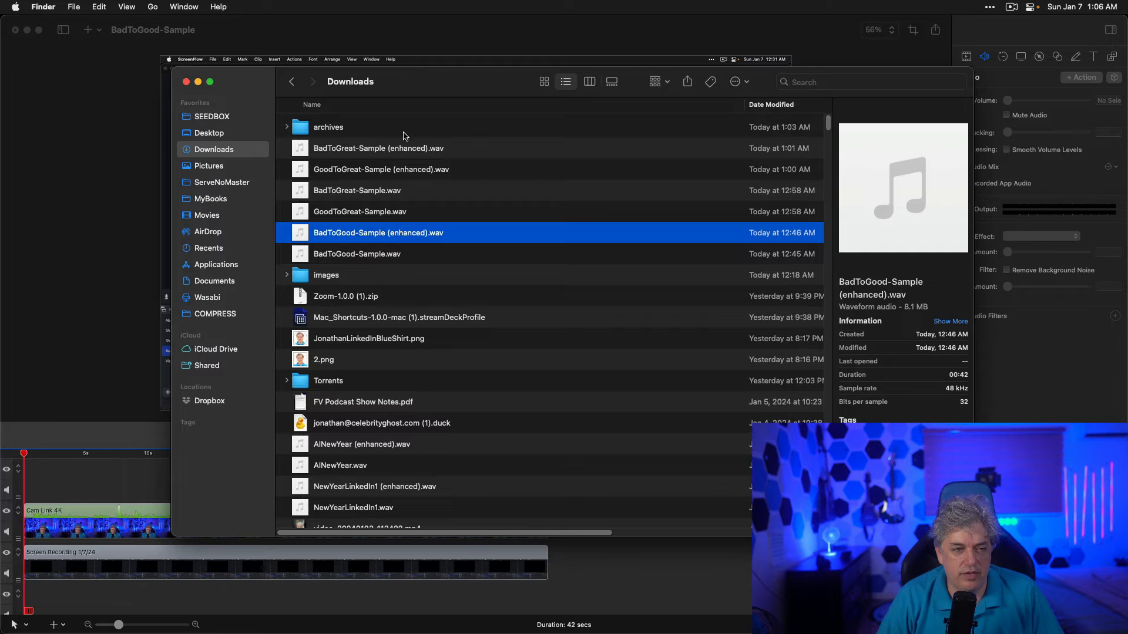
left_click_drag(400, 88, 1127, 42)
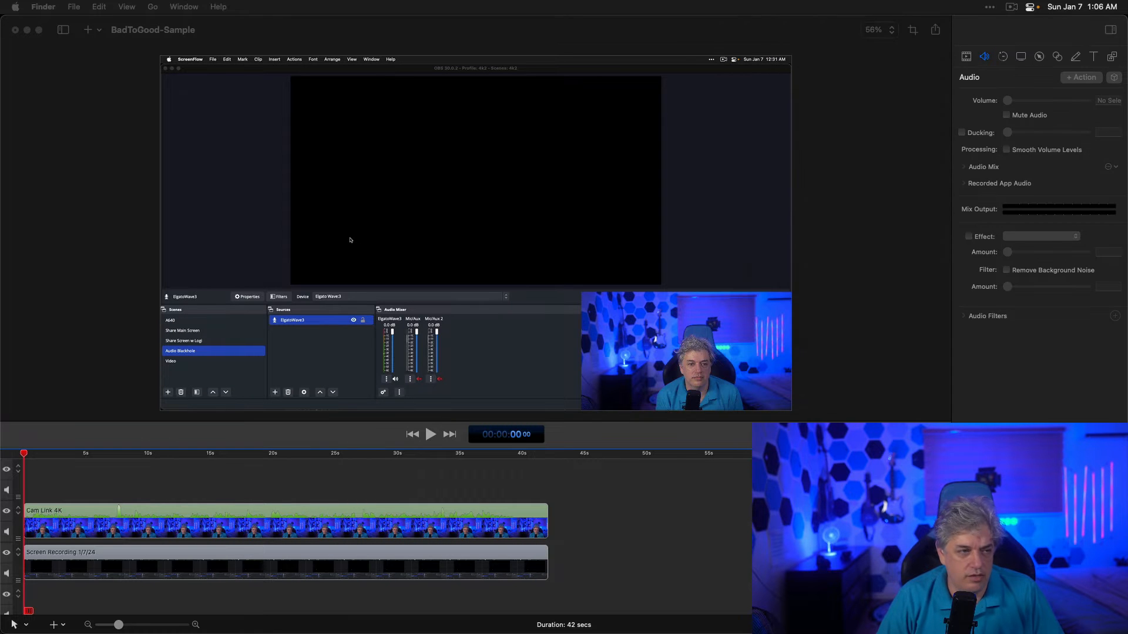
left_click_drag(867, 358, 330, 476)
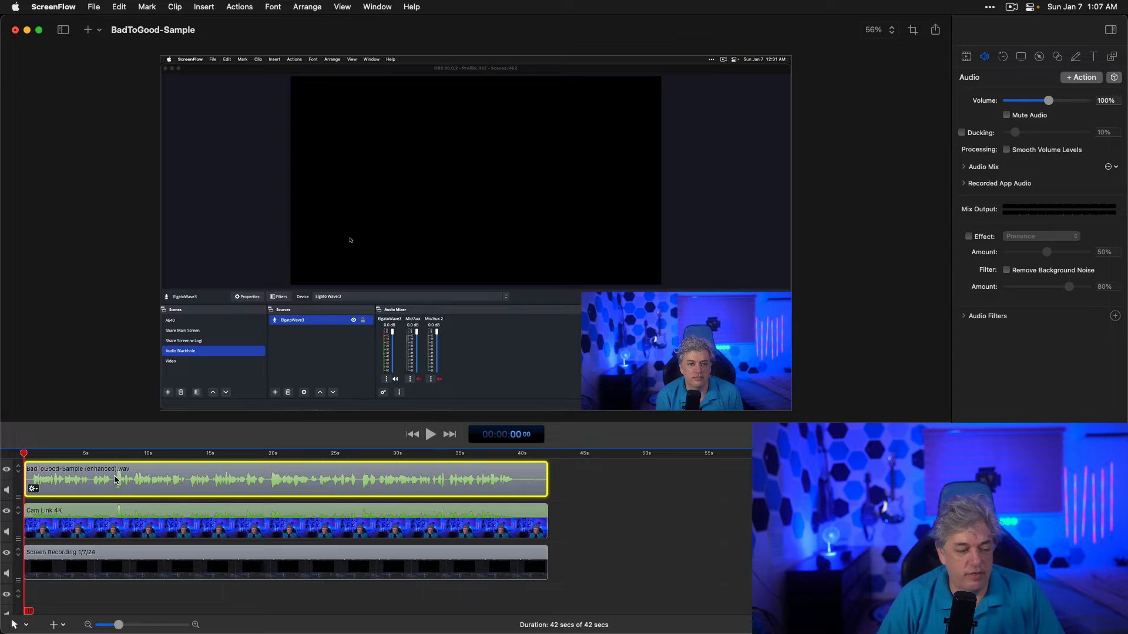
left_click_drag(117, 479, 115, 480)
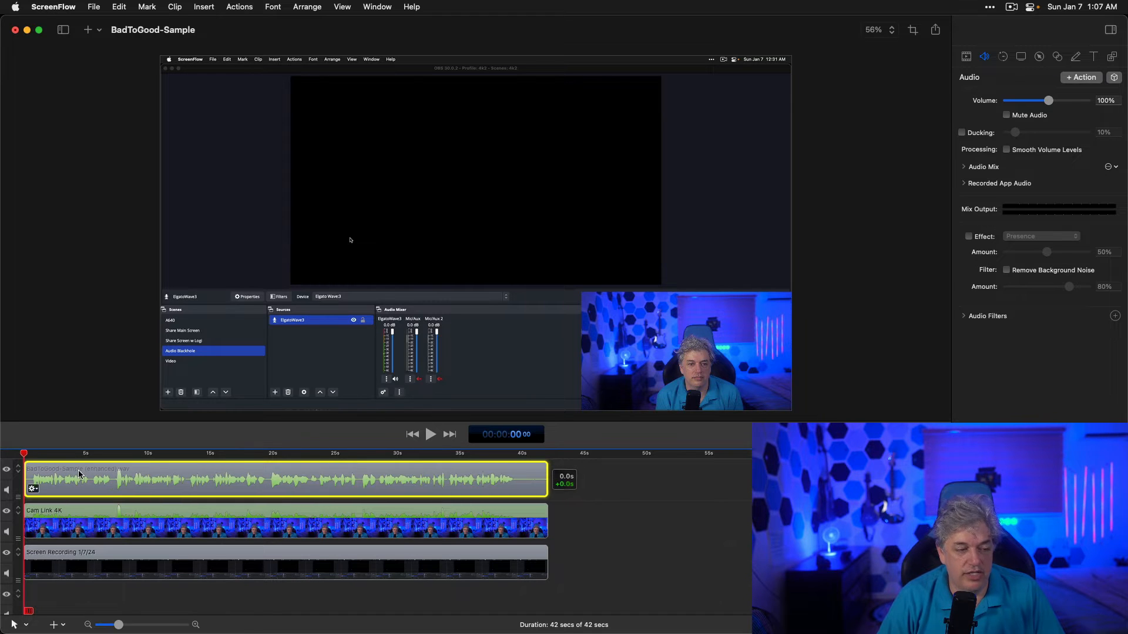
- Mute the track holding the Cam Link 4K clip
left_click(87, 530)
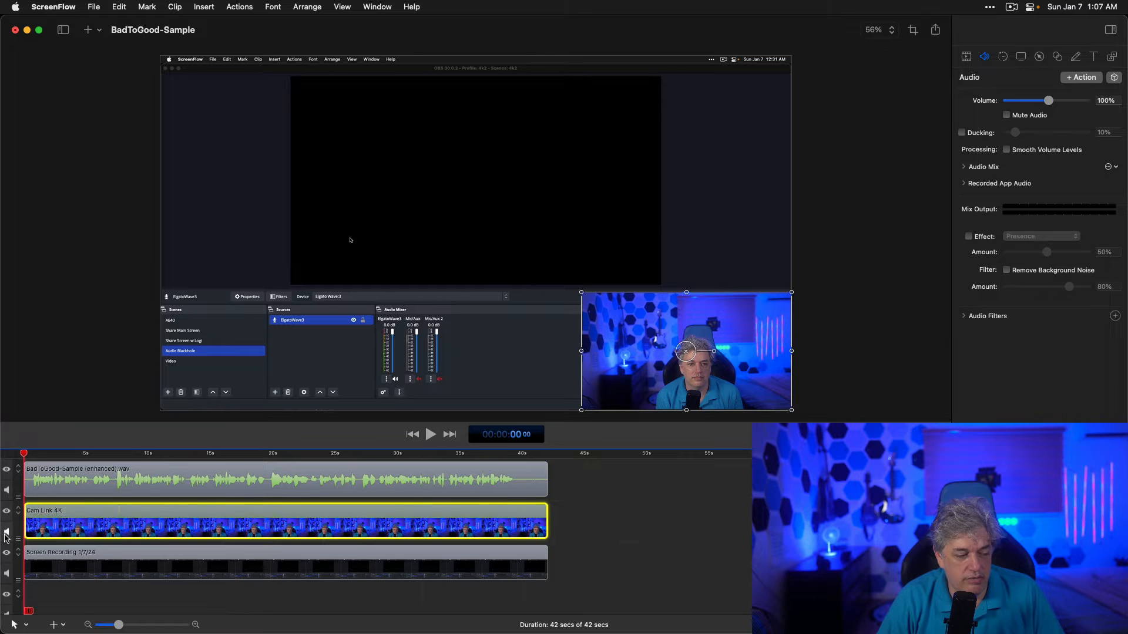
left_click(6, 532)
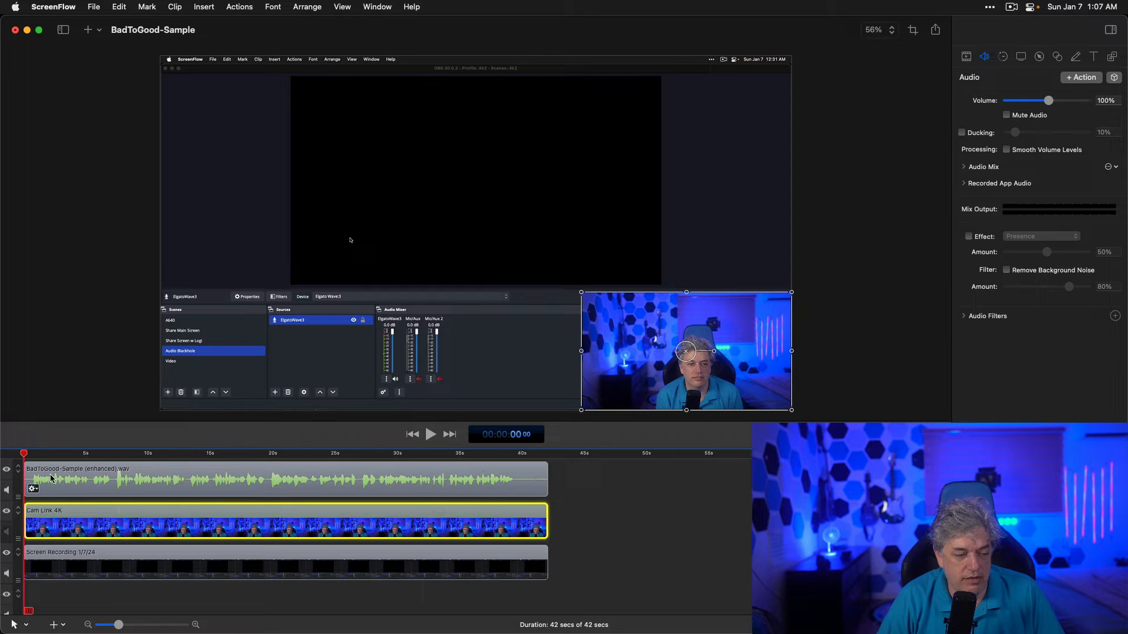
left_click(573, 493)
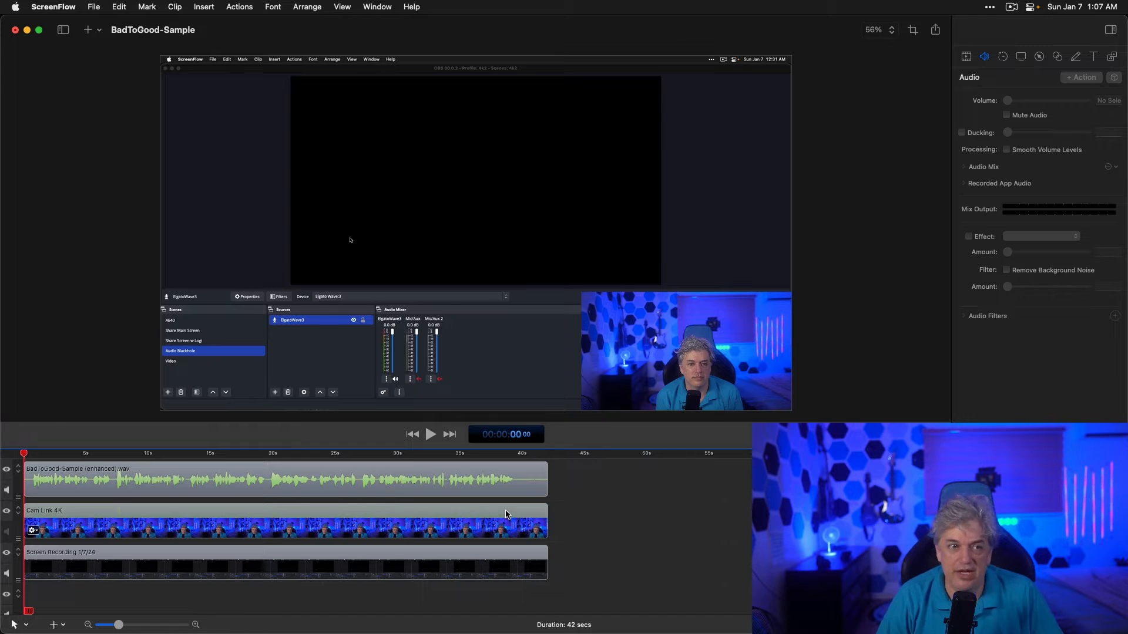
- Export the project to the Desktop as BadToGood-Sample-AdobeEnhance.mp4
left_click(97, 4)
left_click(126, 222)
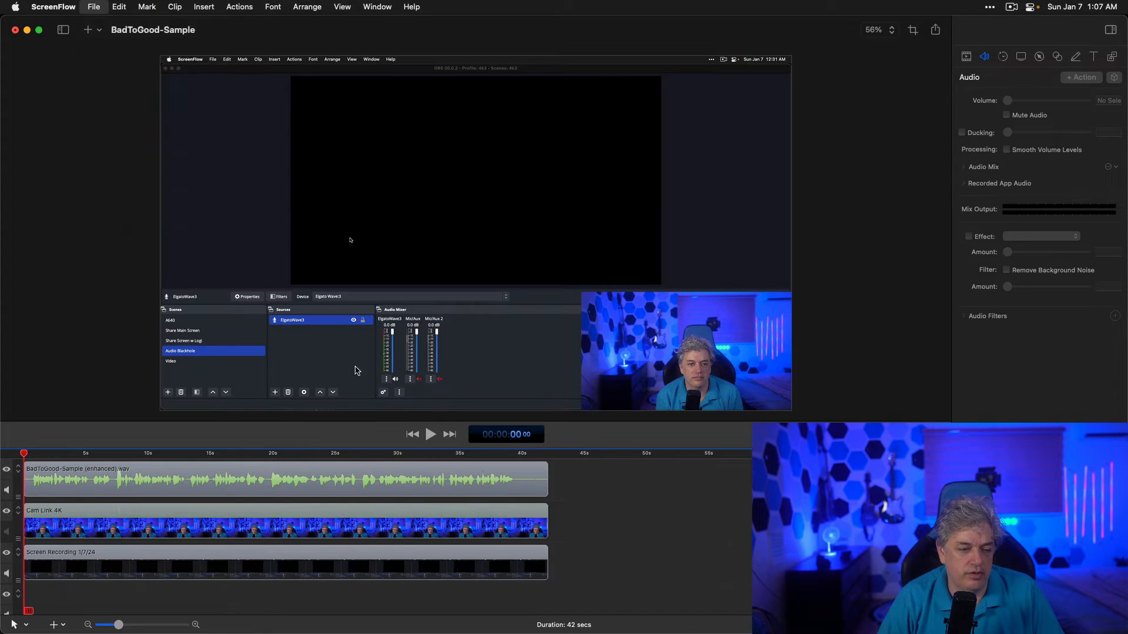
left_click_drag(633, 191, 594, 188)
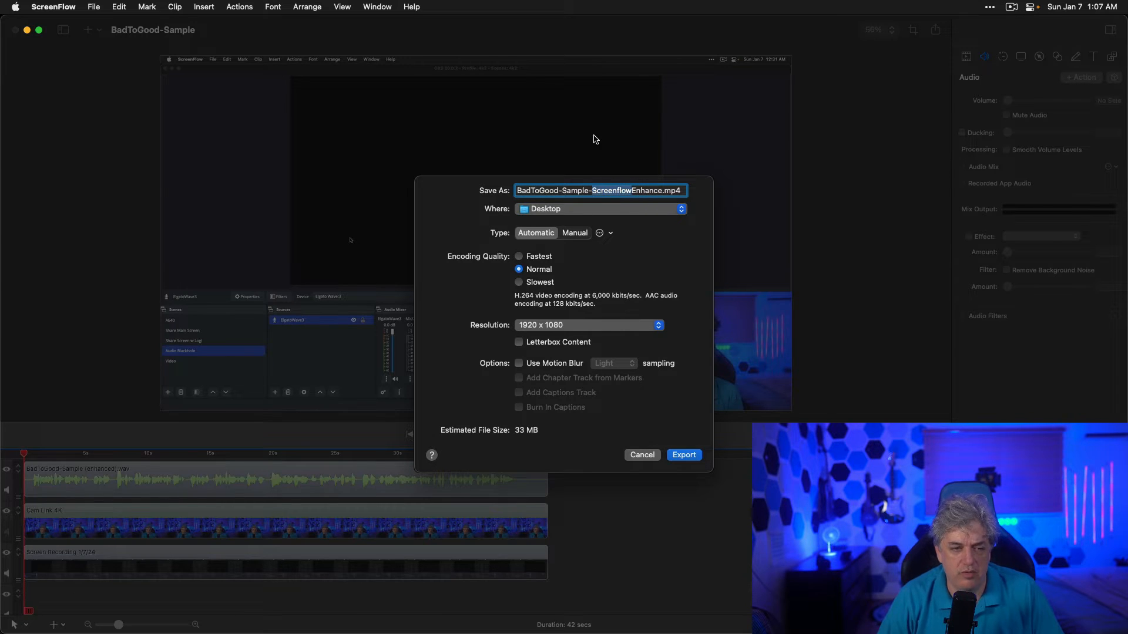
type("Adobe")
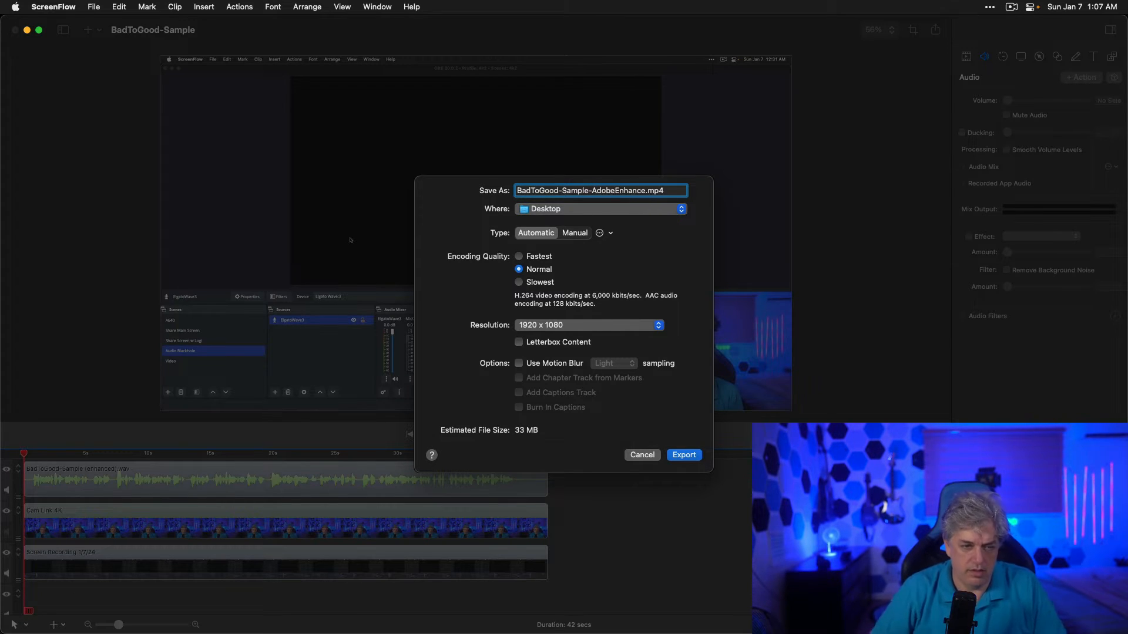
left_click(680, 455)
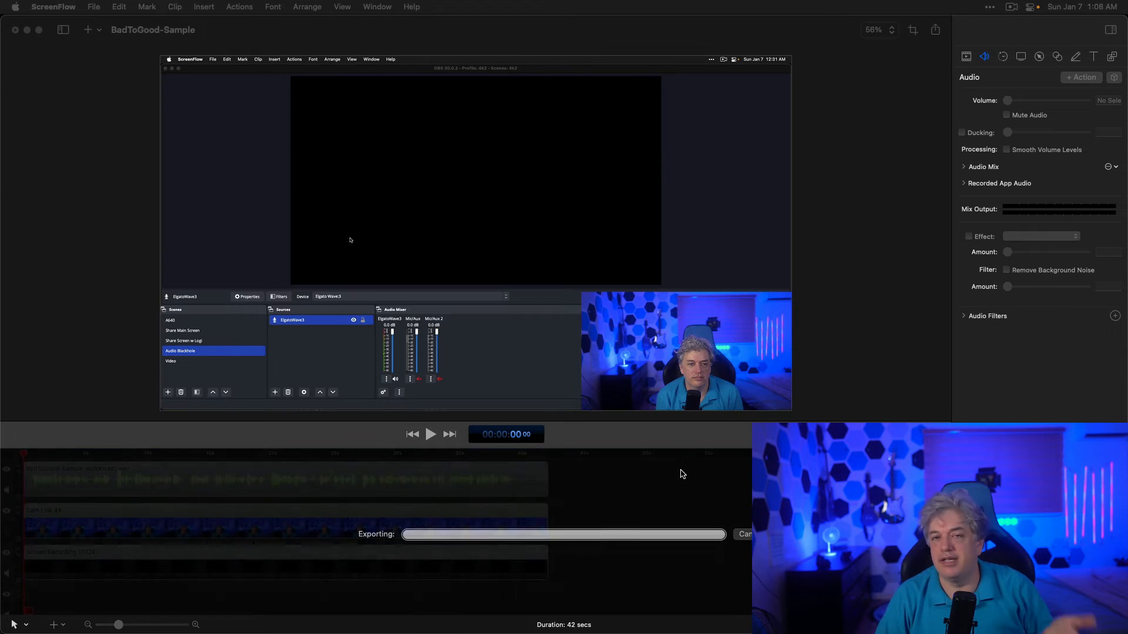
- Shift all clips down one track and add BadToGood-Sample-enhanced.wav on the top track, aligned to the timeline start
left_click_drag(576, 568, 407, 511)
left_click(595, 499)
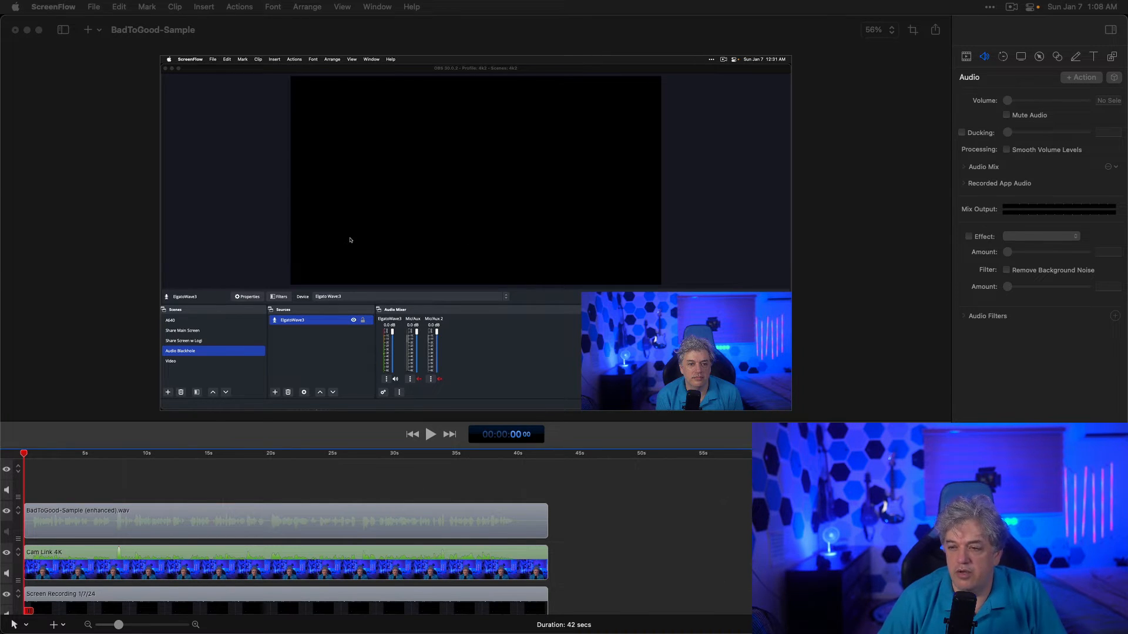
left_click_drag(499, 429, 215, 496)
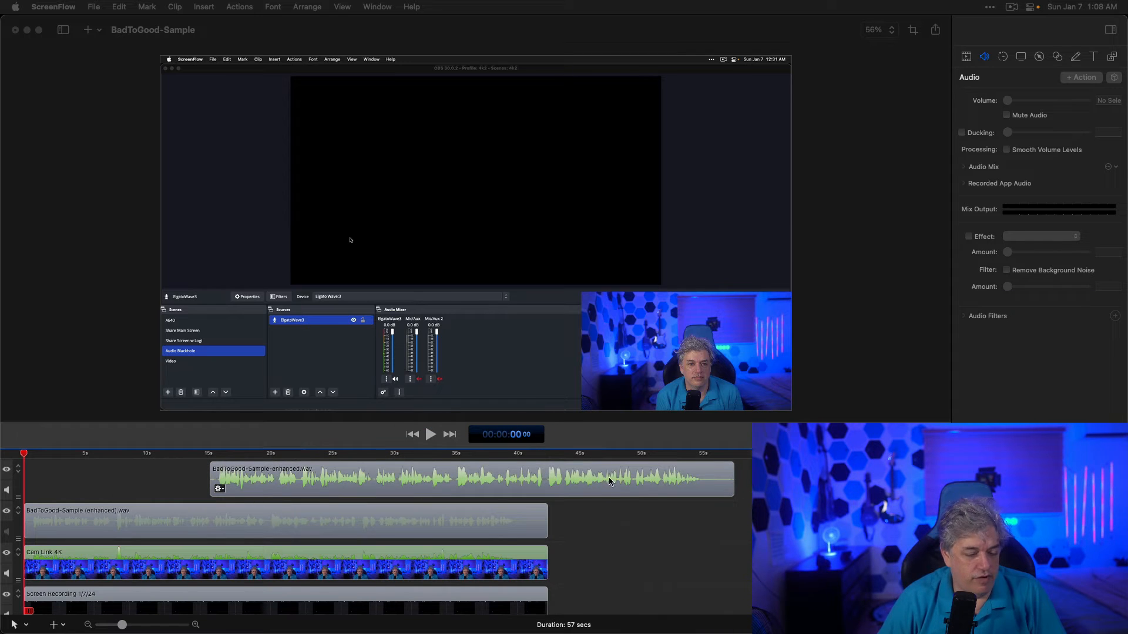
left_click_drag(654, 494, 470, 493)
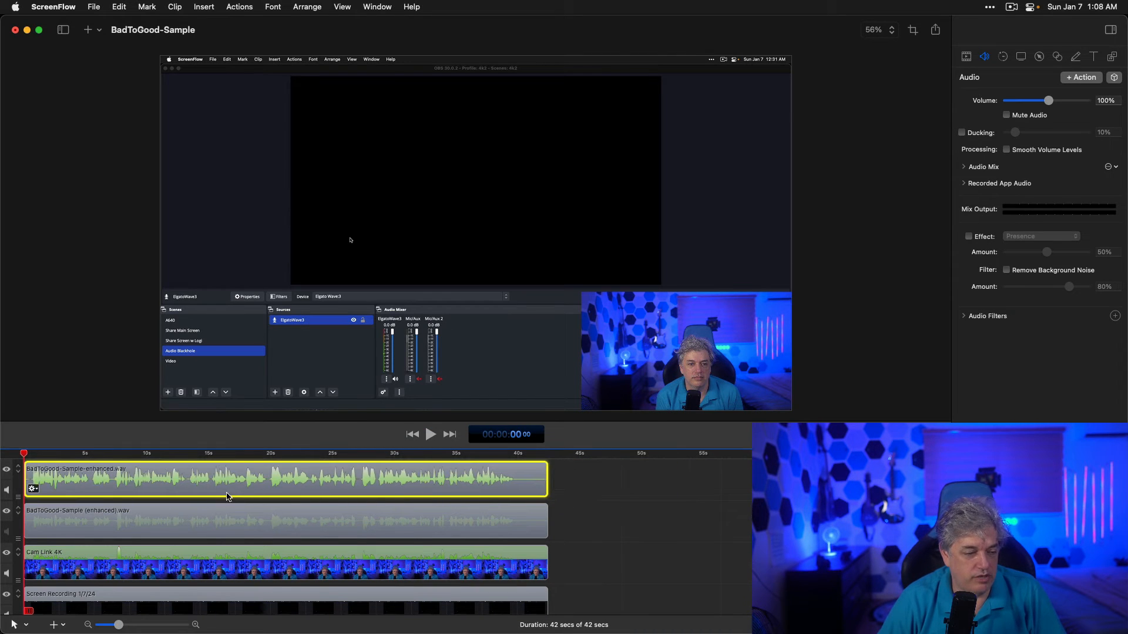
- Mute the Cam Link 4K track beneath the two enhanced audio clips and check the muting of all tracks
left_click(201, 513)
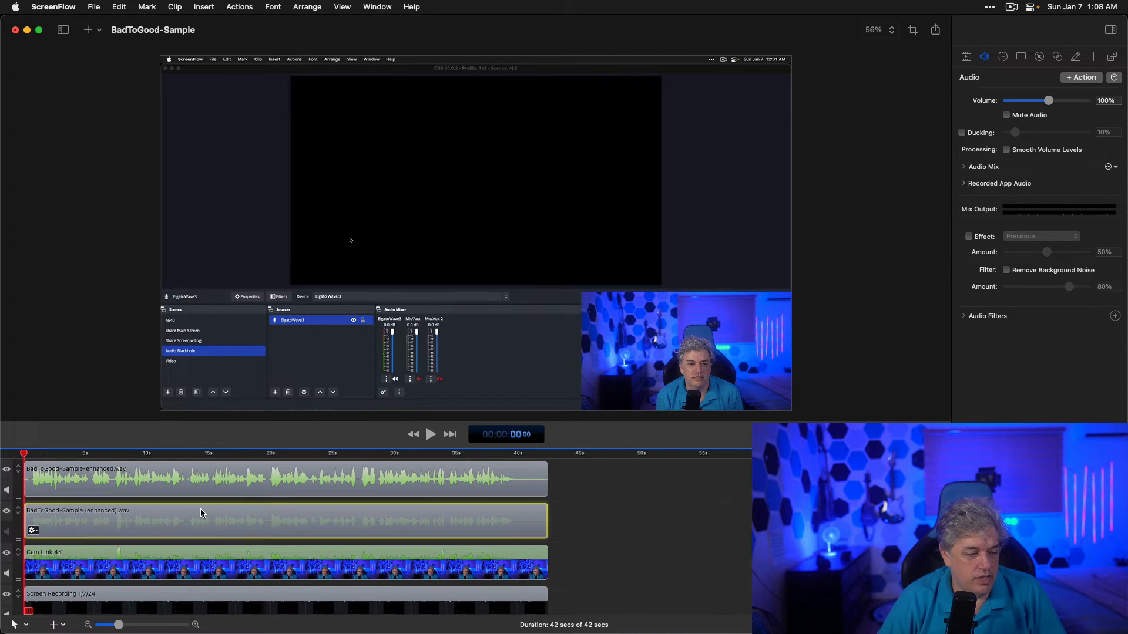
left_click(11, 534)
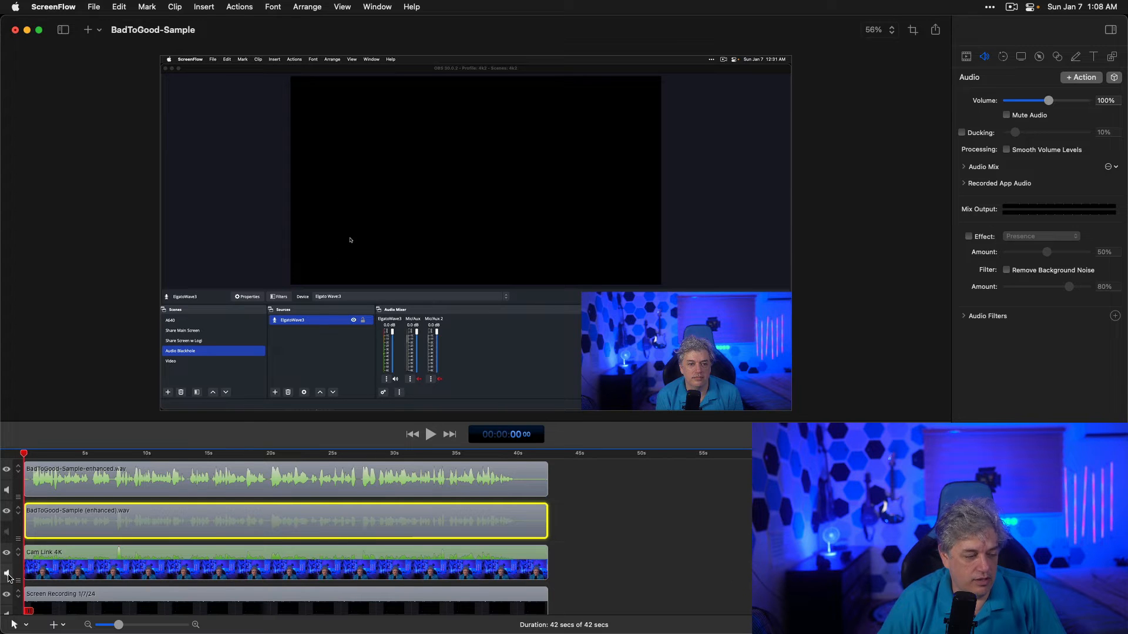
left_click(7, 574)
scroll(367, 521, "down", 1)
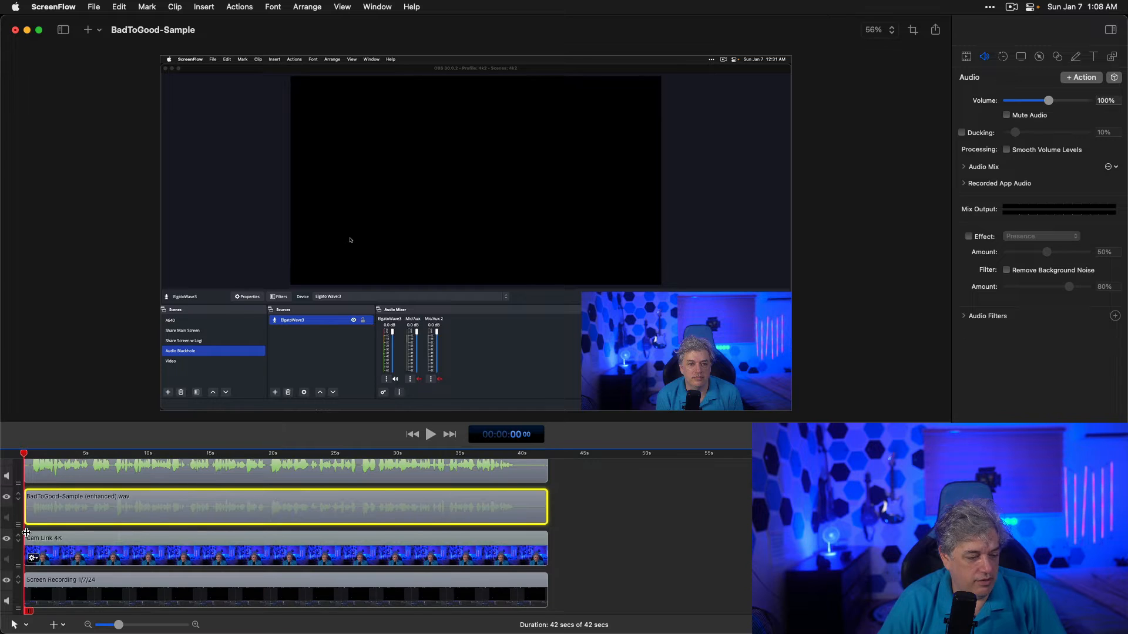
scroll(28, 536, "up", 1)
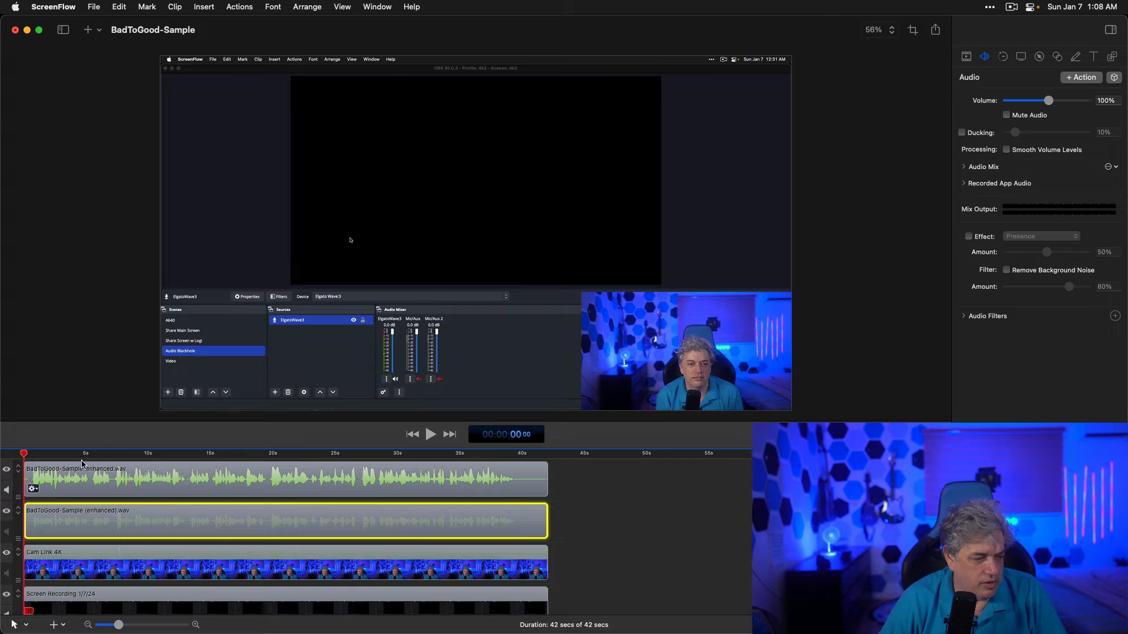
- Export the project to the Desktop as BadToGood-Sample-ReSoundEnhance.mp4
left_click(94, 6)
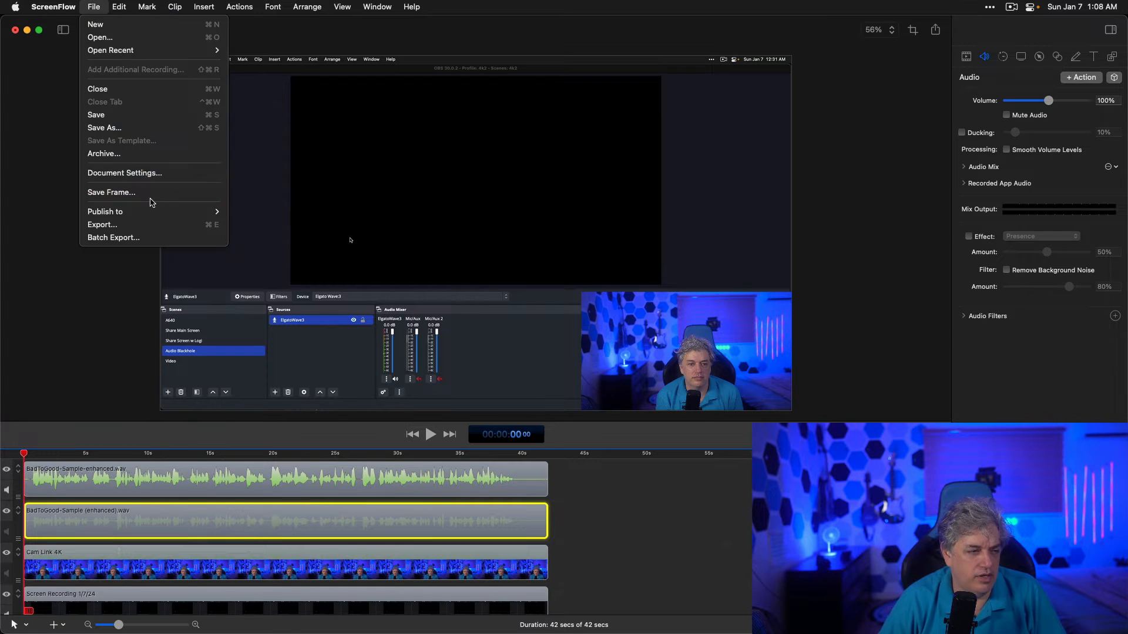
left_click(102, 224)
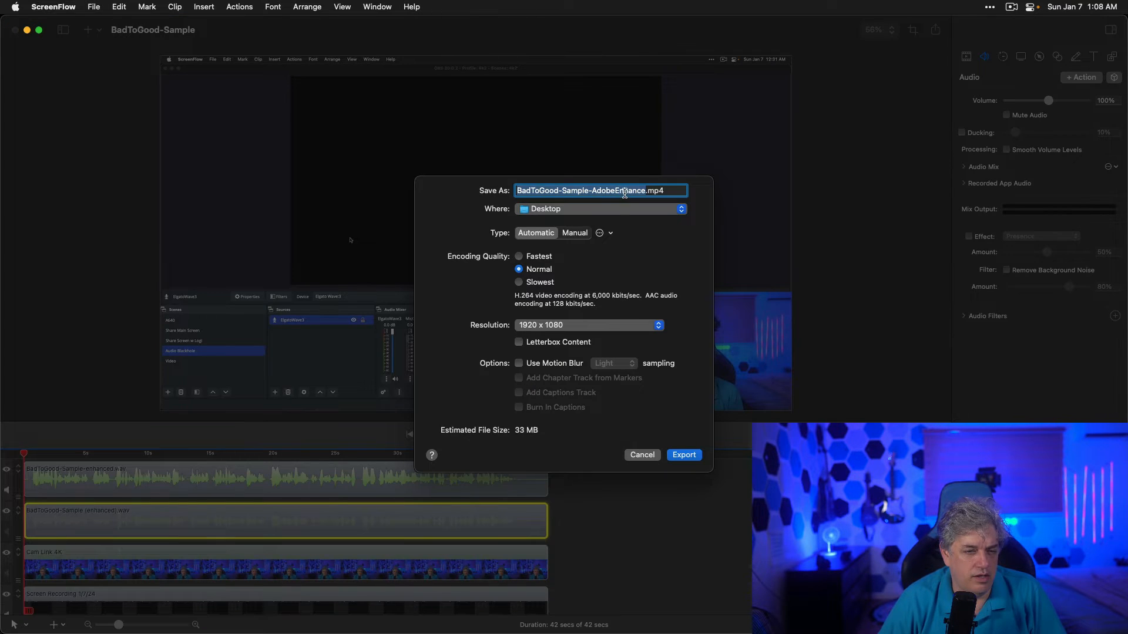
left_click(617, 191)
left_click_drag(614, 191, 597, 188)
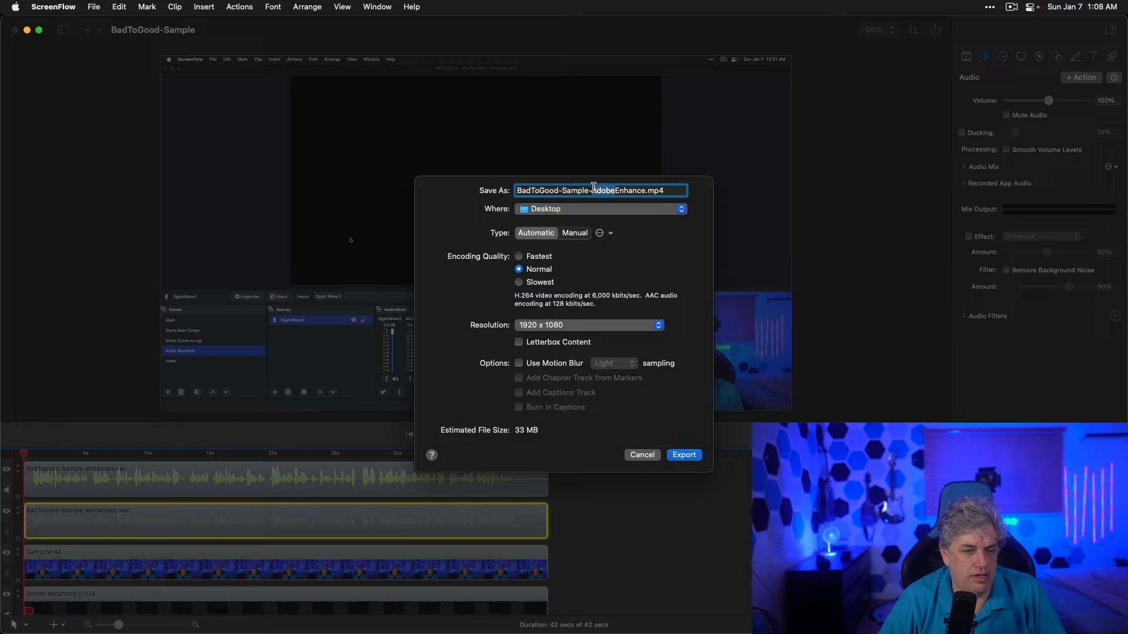
type("ReSound")
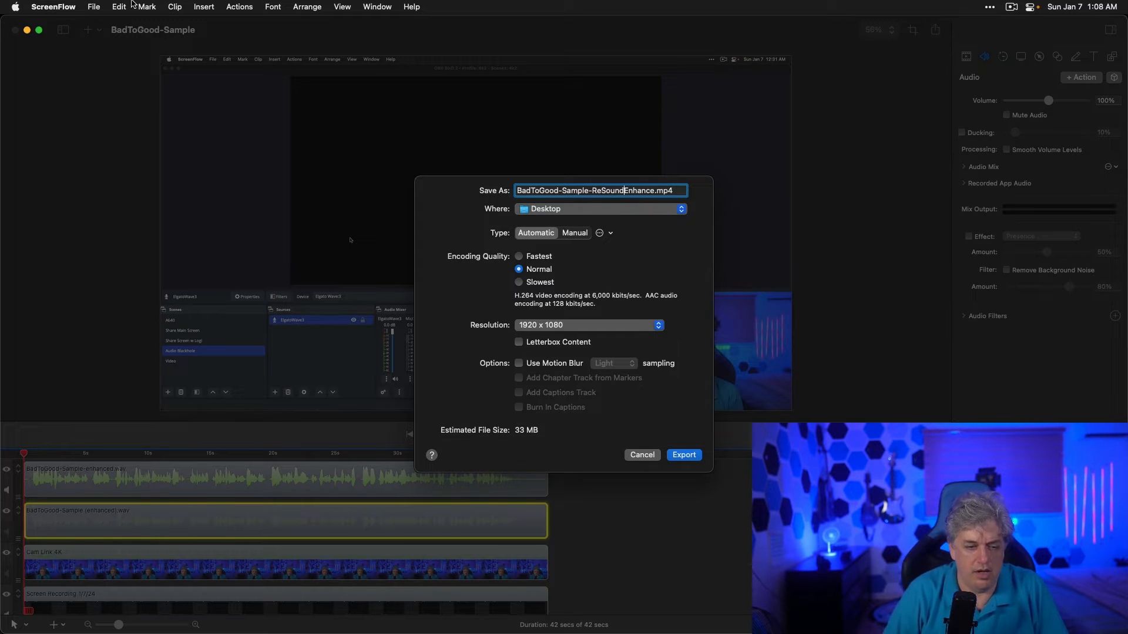
left_click(684, 455)
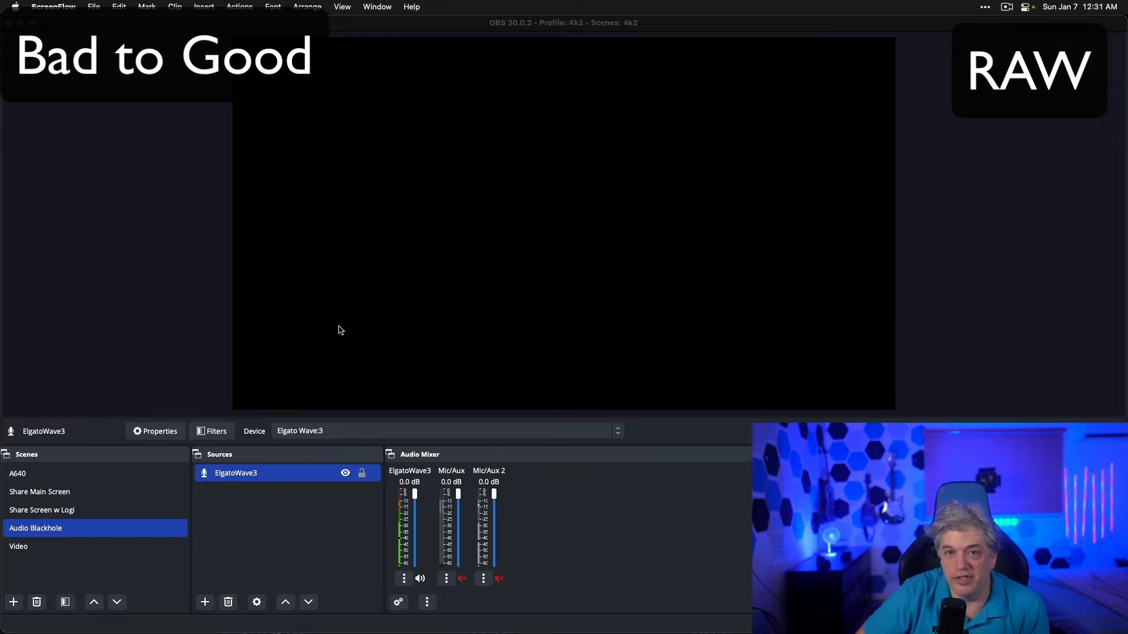
left_click(1007, 9)
left_click(1007, 37)
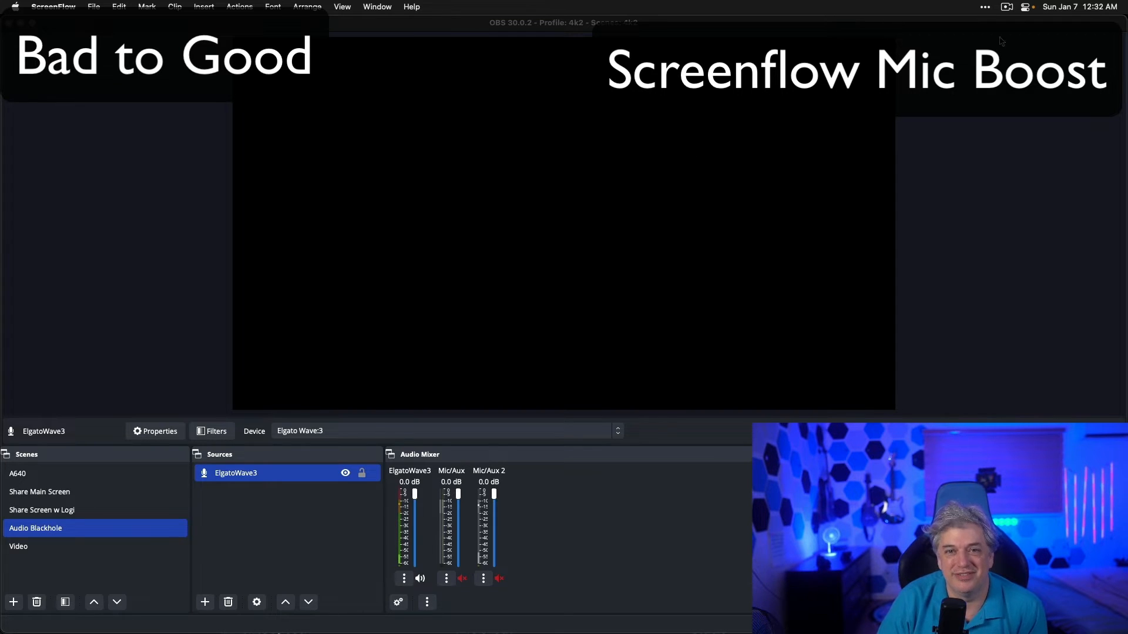
left_click(1007, 7)
left_click(955, 37)
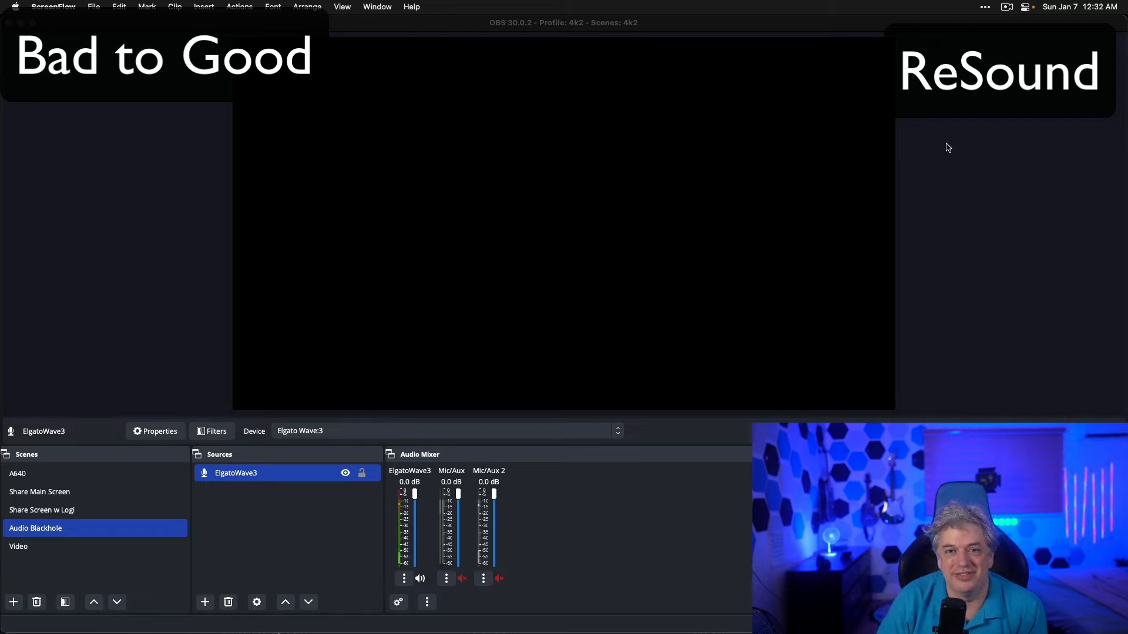
left_click(1007, 7)
left_click(956, 37)
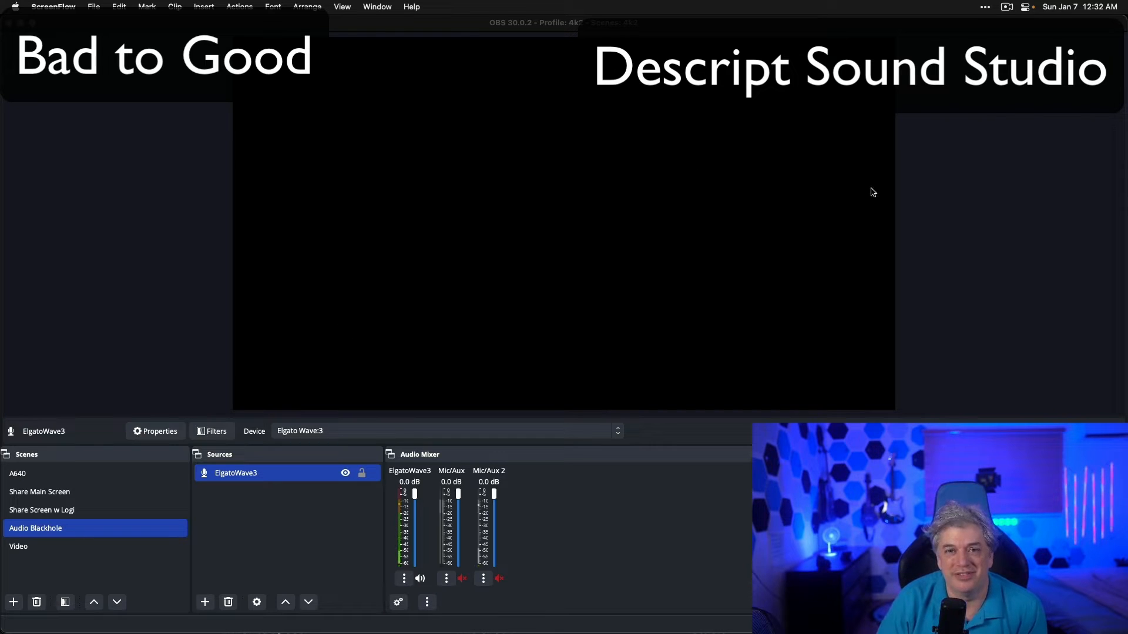
- Stop the ScreenFlow recording of the Elgato Wave:3 microphone sample
left_click(1007, 7)
left_click(956, 37)
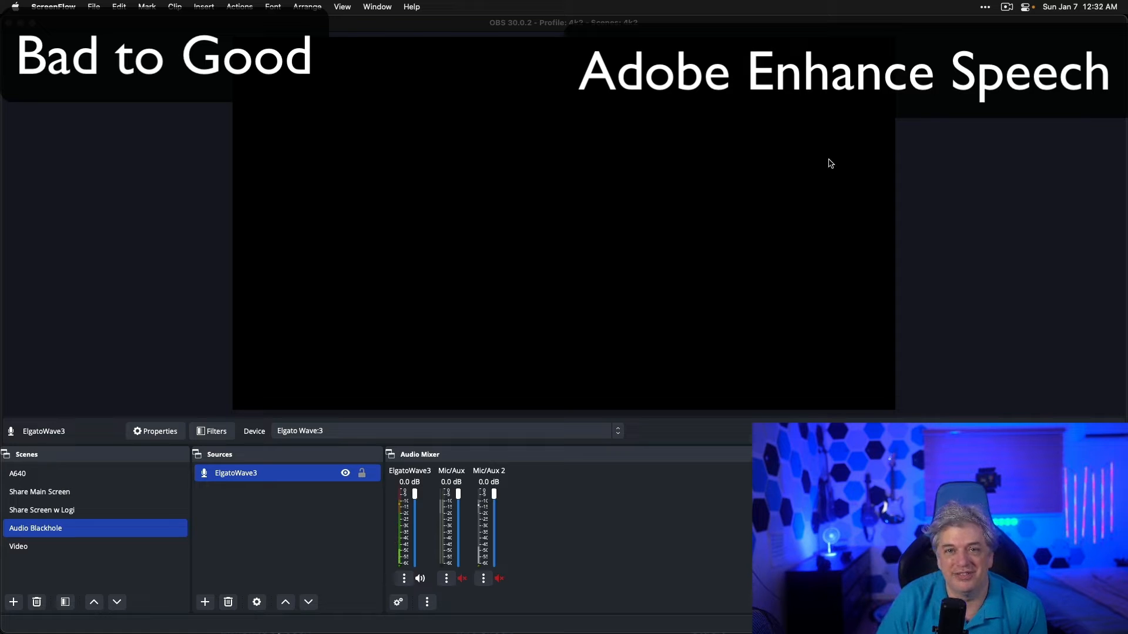
left_click(1008, 5)
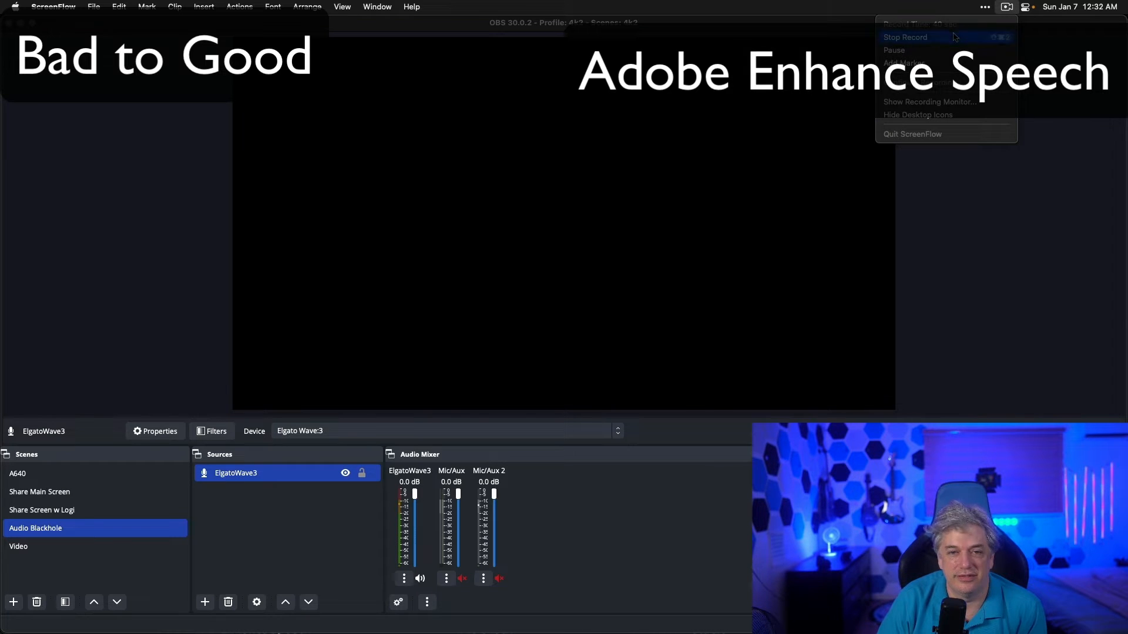
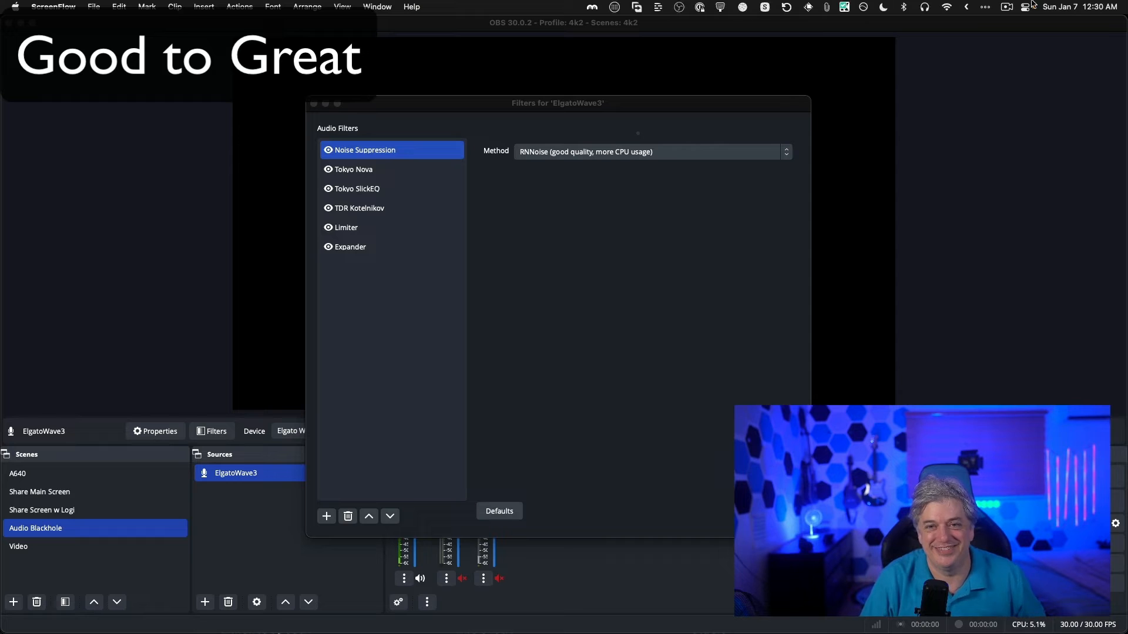
- Stop the ScreenFlow recording of the ElgatoWave3 sample made with the audio filters window open
left_click(1007, 6)
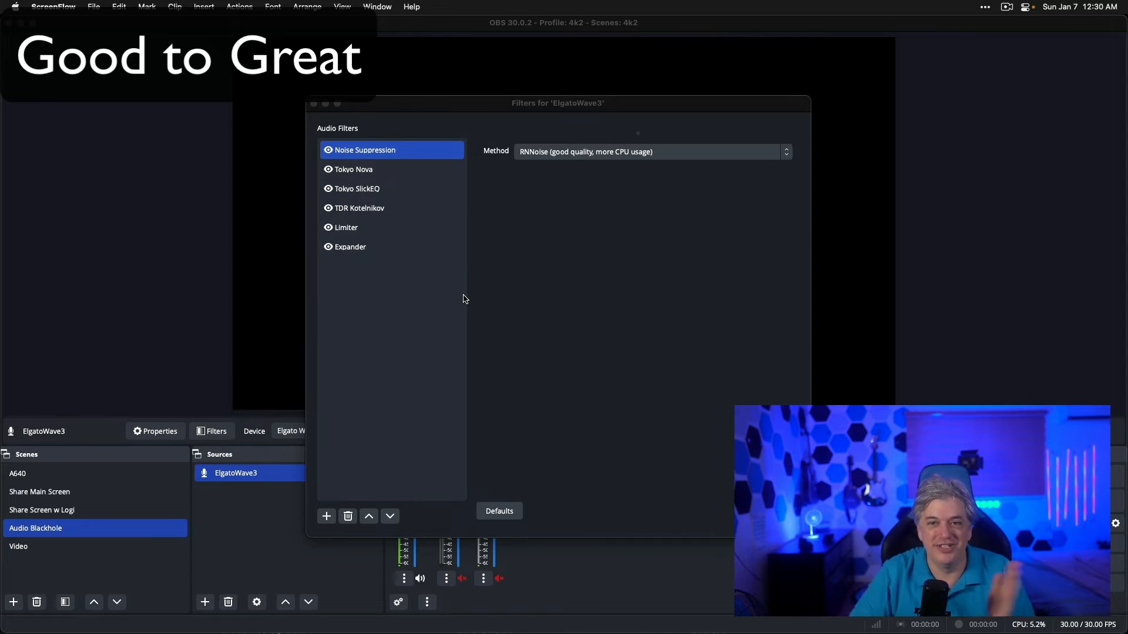
left_click(1008, 6)
left_click(905, 37)
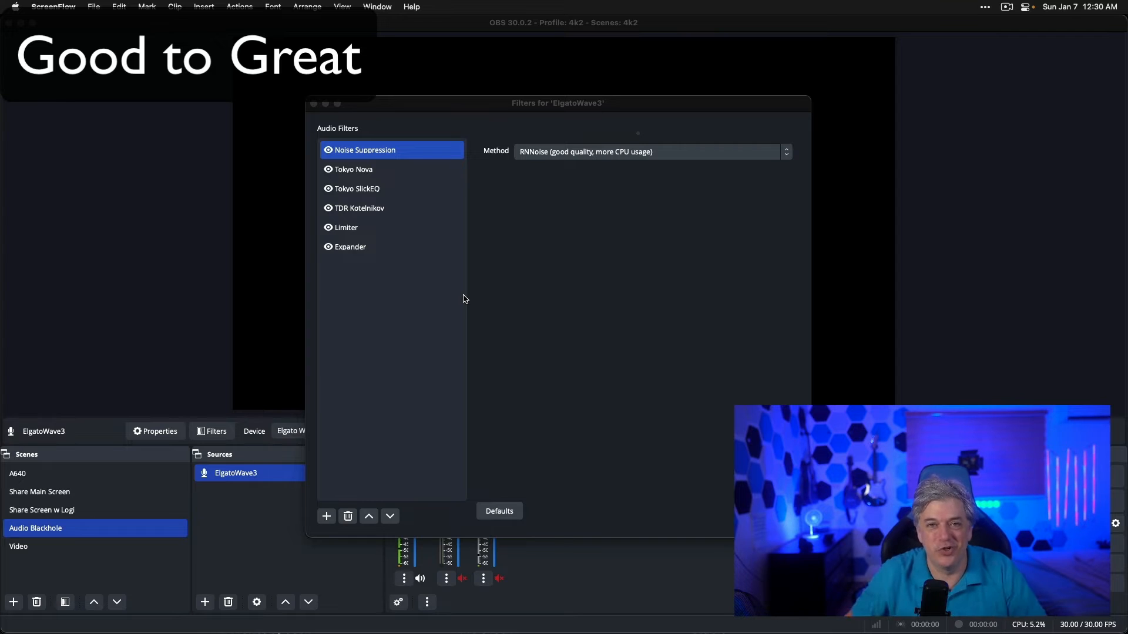
left_click(1007, 7)
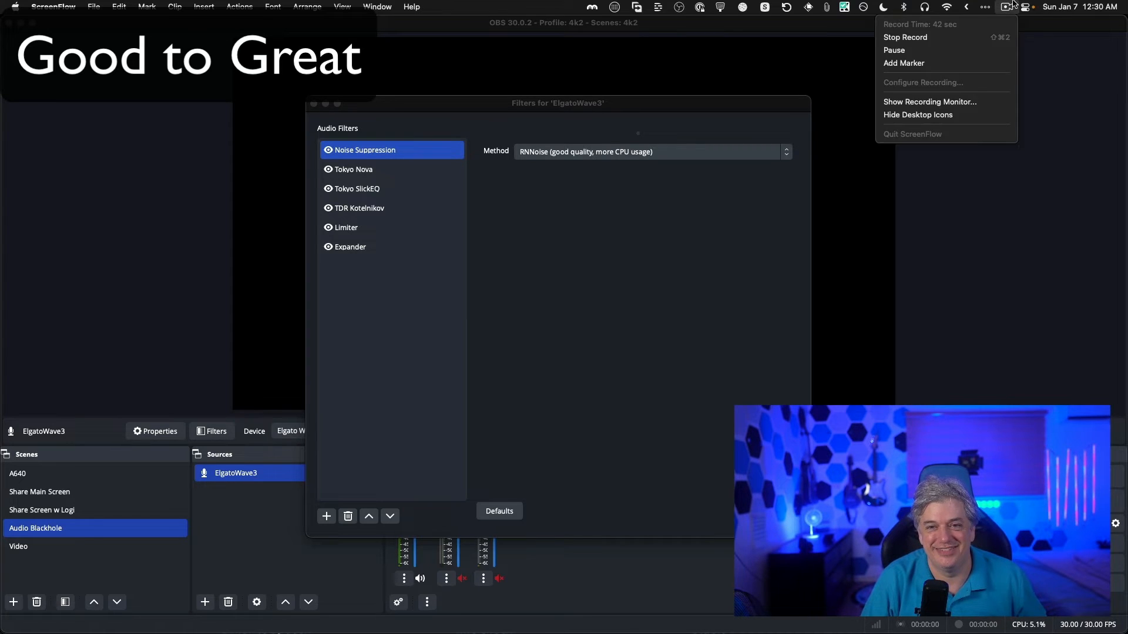
left_click(947, 37)
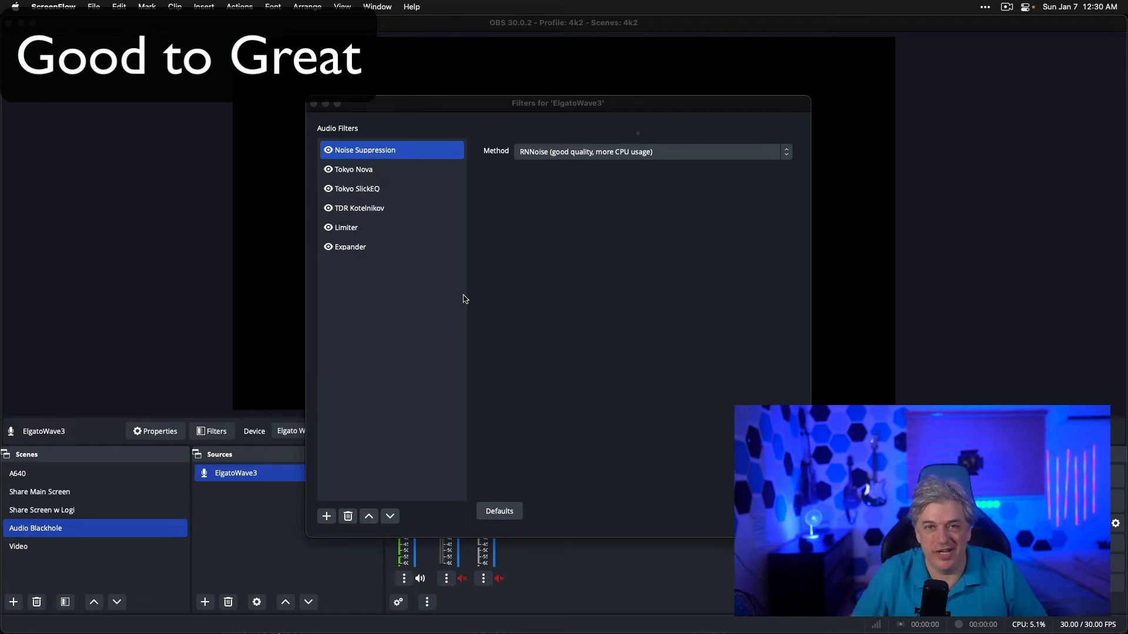
left_click(1008, 6)
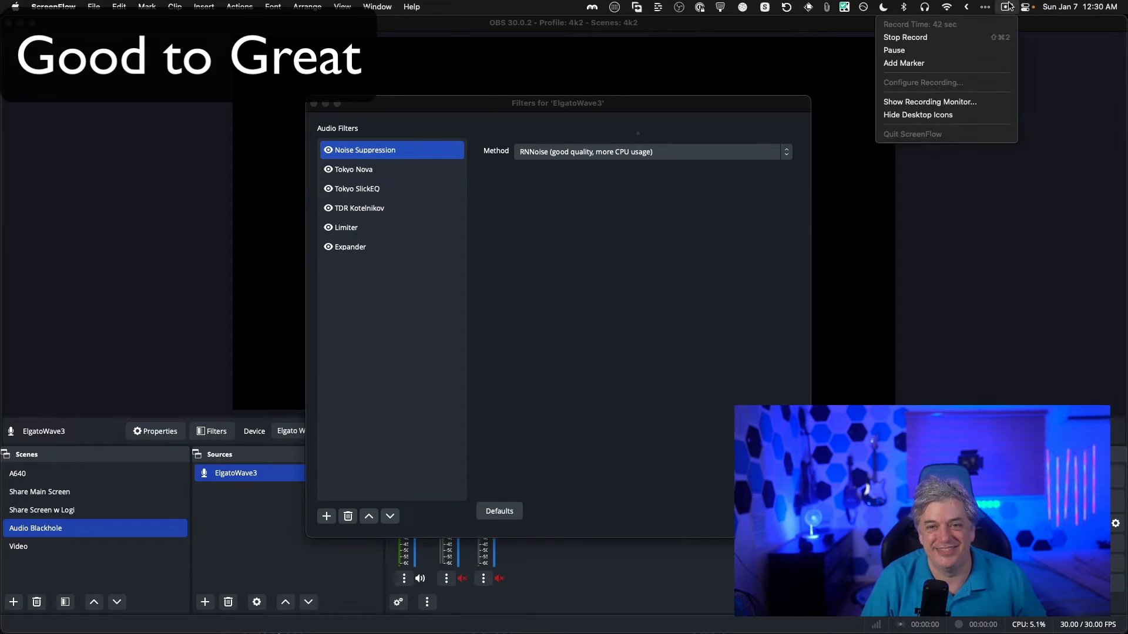
left_click(905, 37)
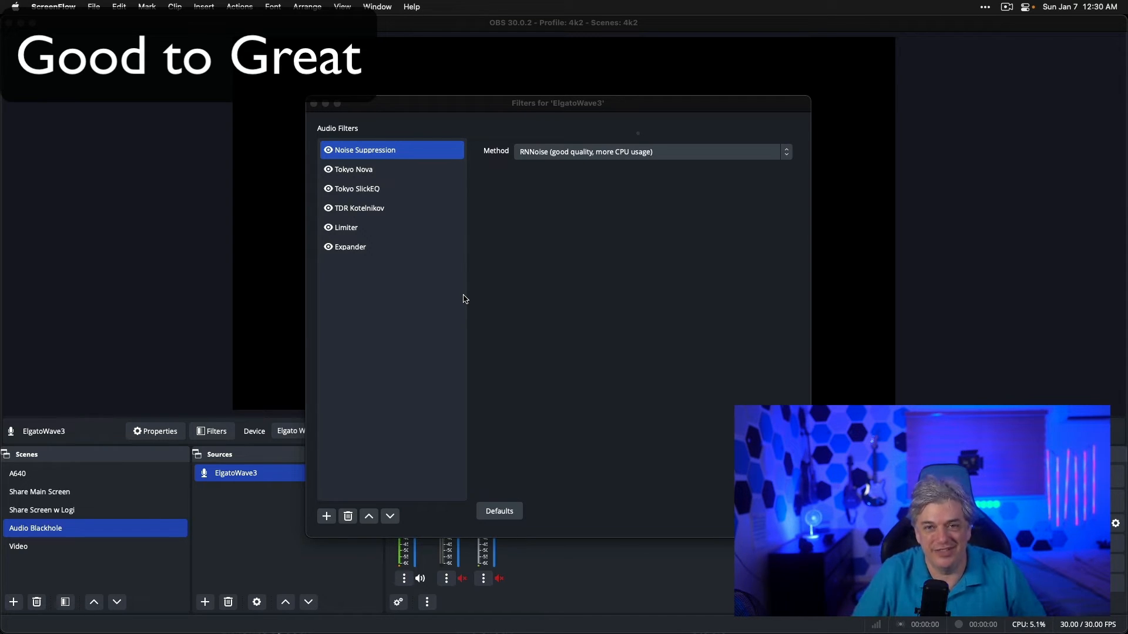
left_click(1007, 7)
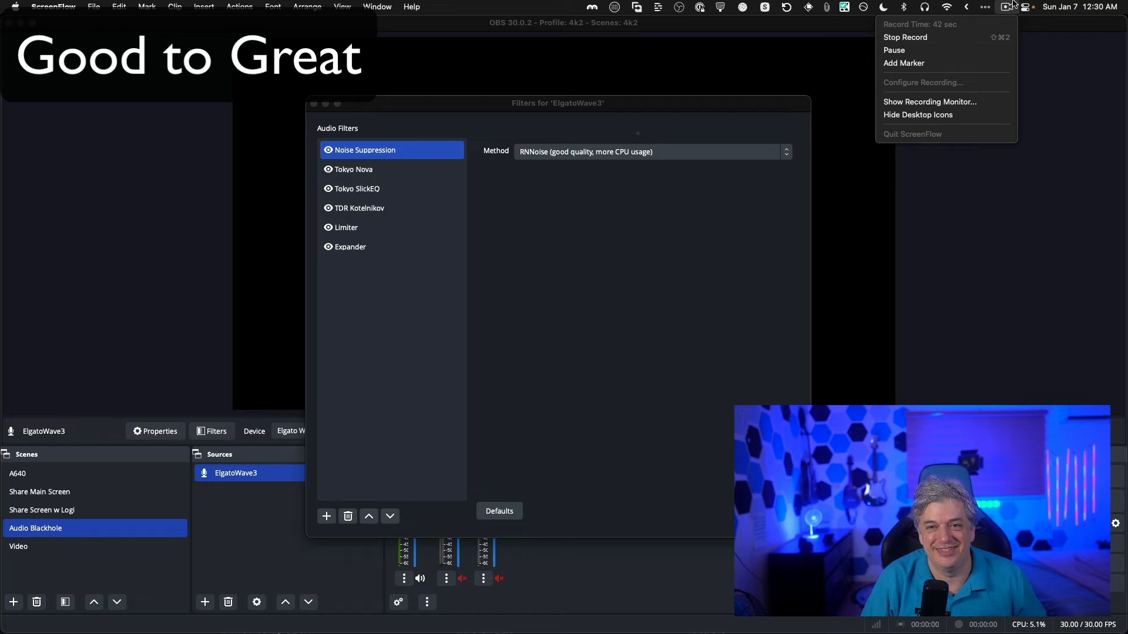
left_click(943, 37)
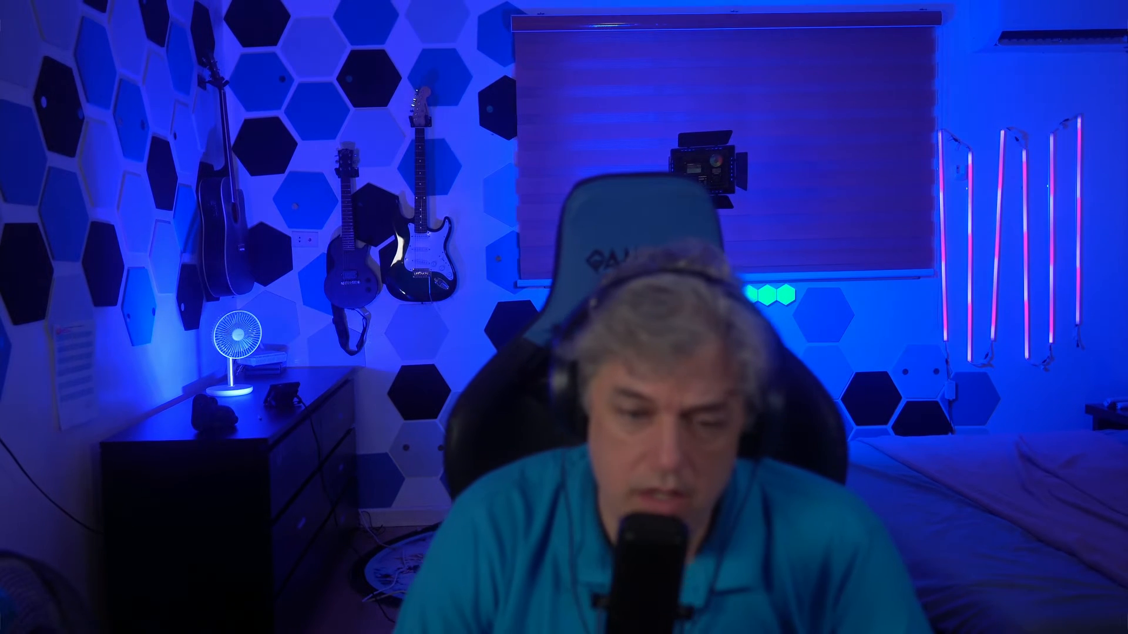